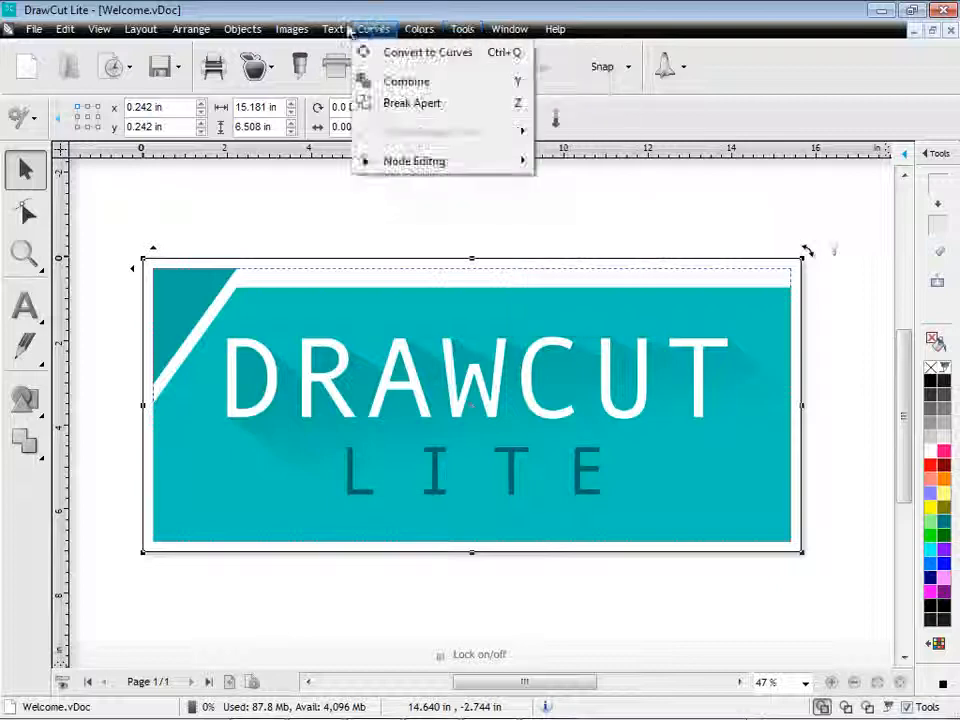
# Step: Deselect the logo image so that nothing on the page is selected
pyautogui.moveTo(190, 36)
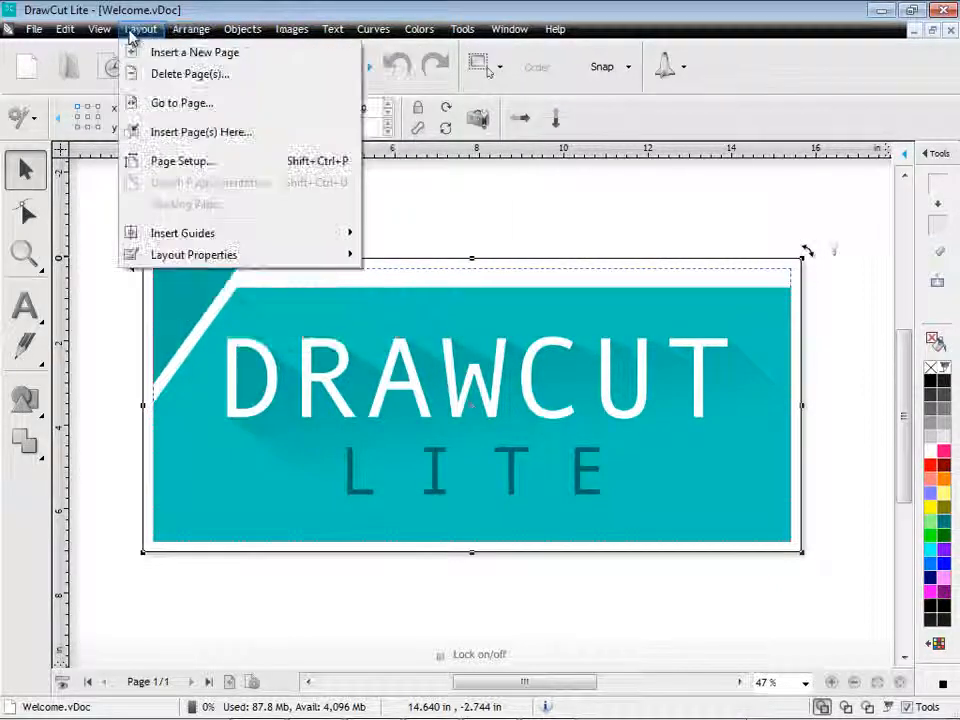
pyautogui.moveTo(34, 29)
pyautogui.click(827, 77)
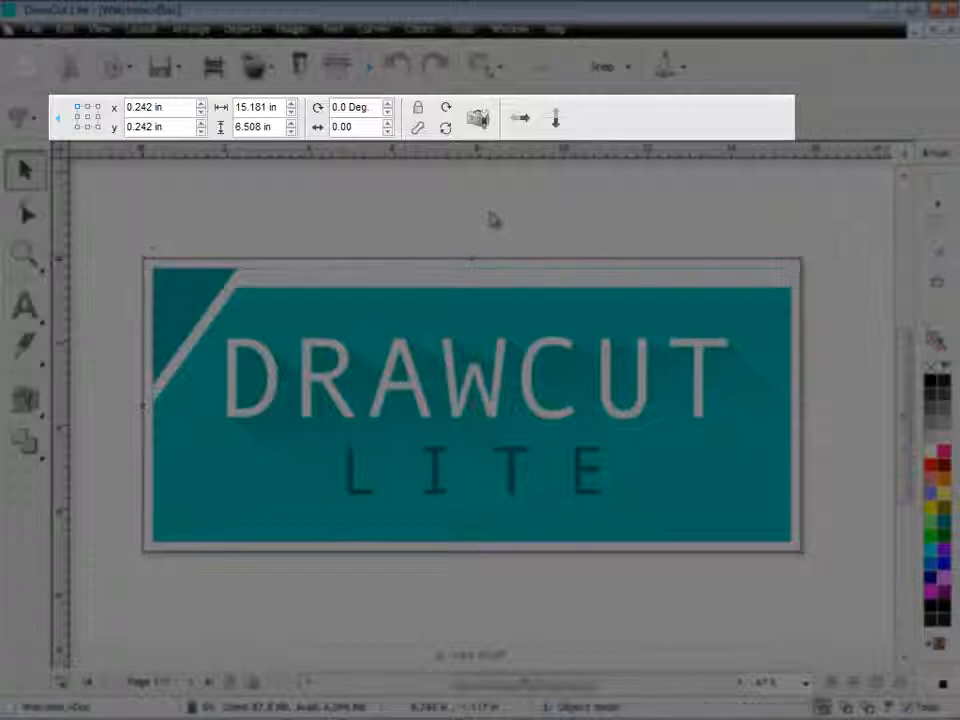
pyautogui.click(494, 221)
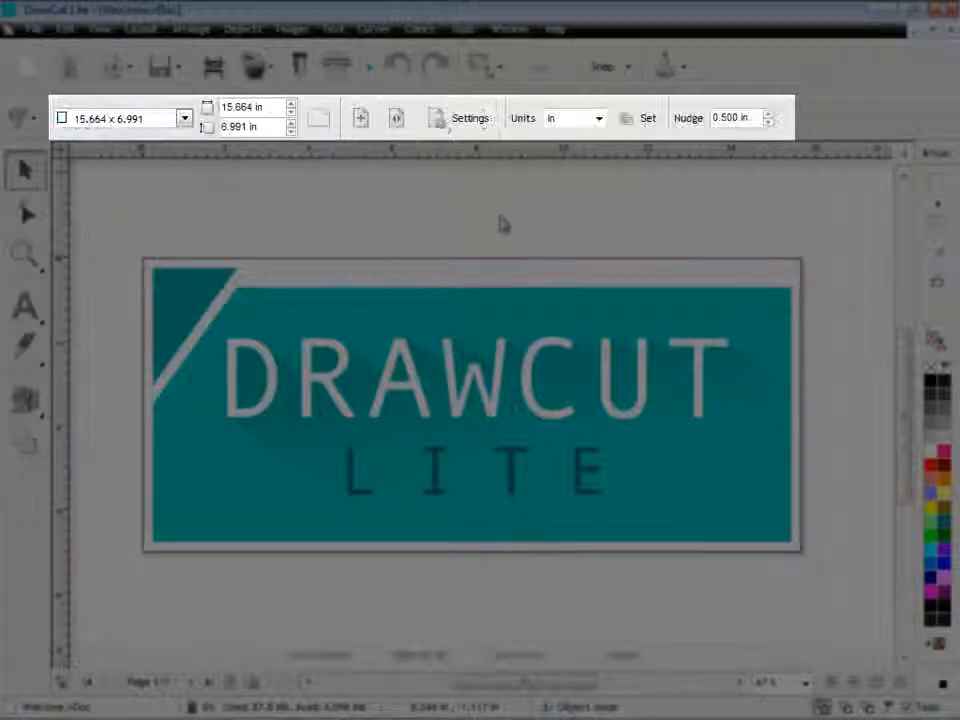
# Step: Browse the preset page sizes, including the ISO Page Sizes and Sign Blank (Metric) categories, without choosing one
pyautogui.click(184, 120)
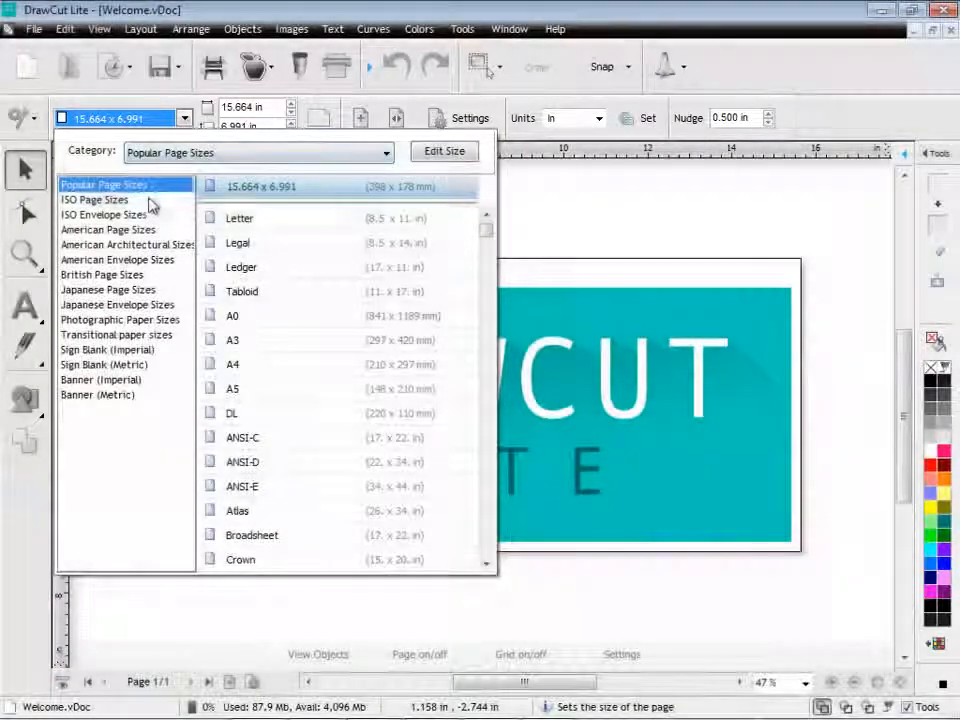
pyautogui.click(120, 200)
pyautogui.click(132, 275)
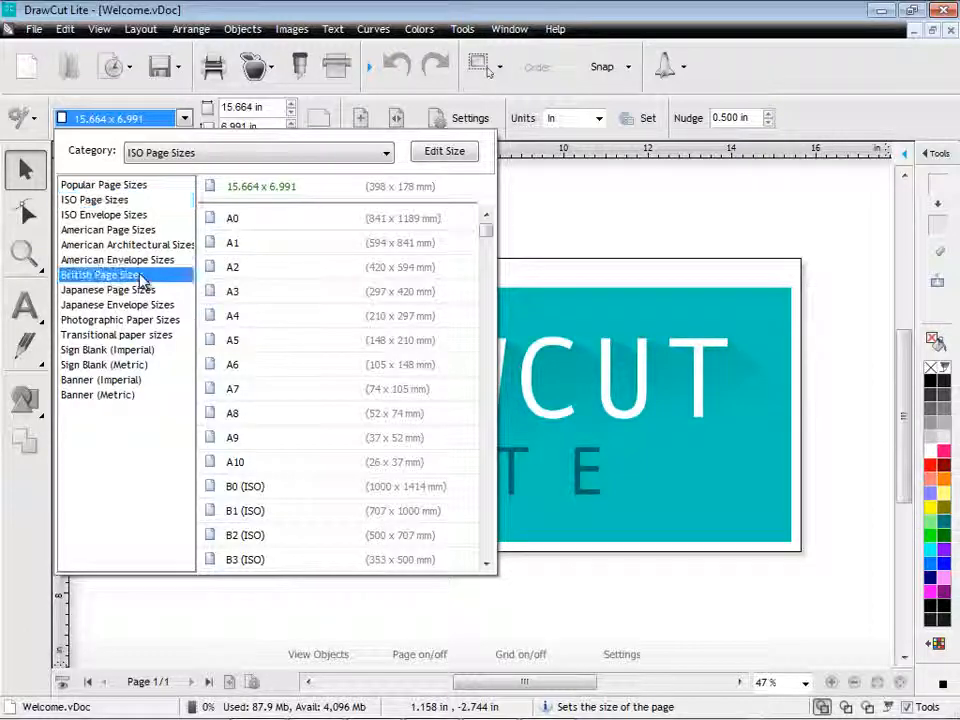
pyautogui.click(143, 368)
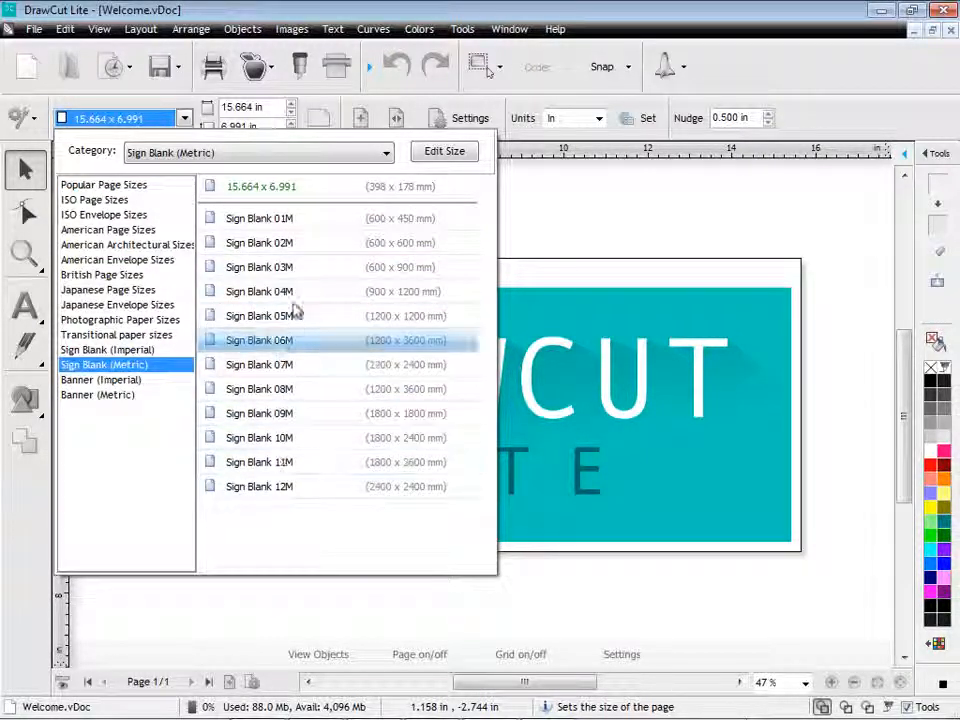
pyautogui.click(559, 221)
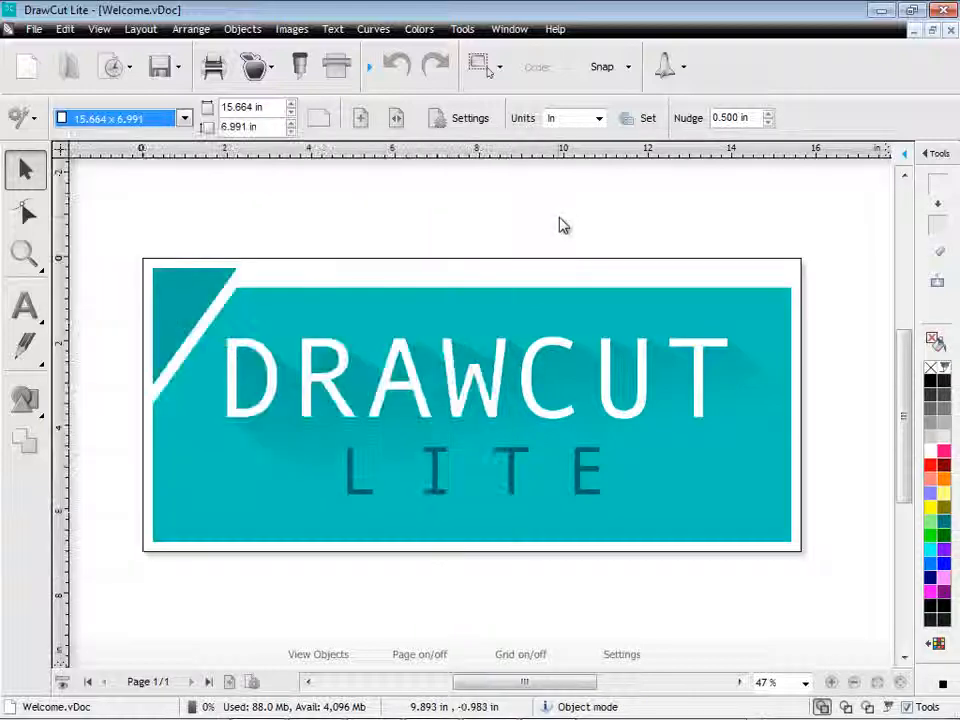
# Step: Set the default measurement units to mm in the user settings and save the change to the settings file
pyautogui.click(642, 119)
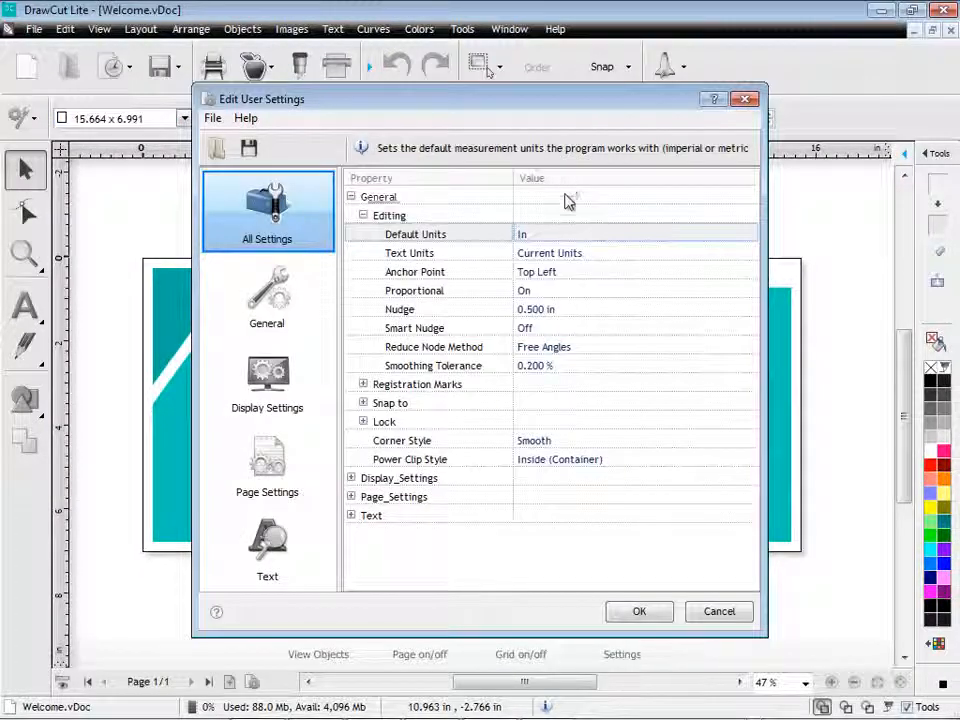
pyautogui.click(576, 233)
pyautogui.click(576, 233)
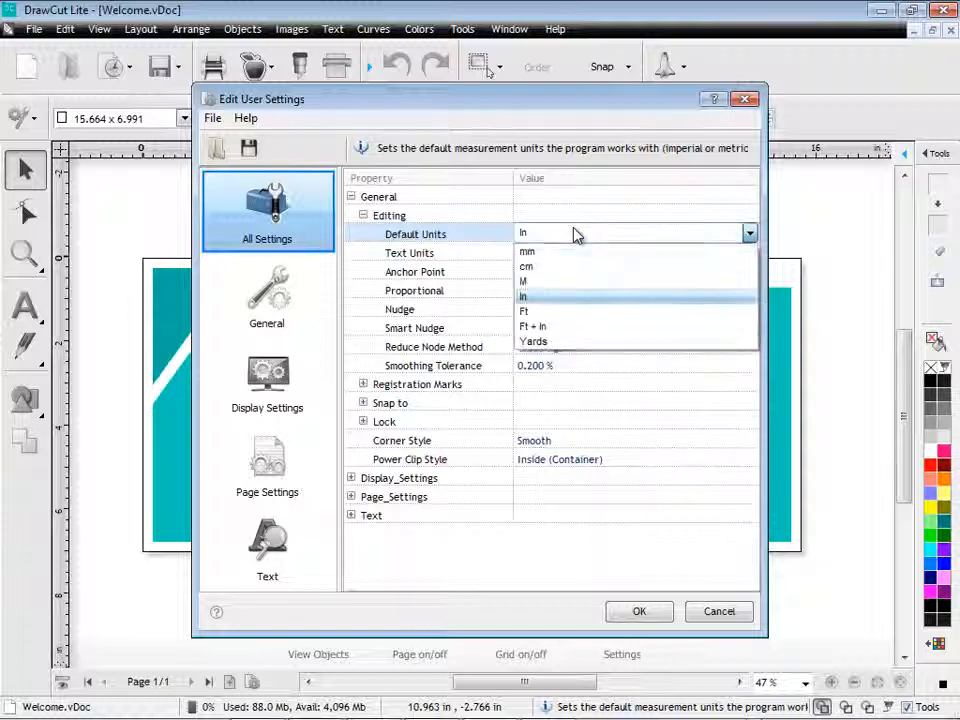
pyautogui.click(565, 253)
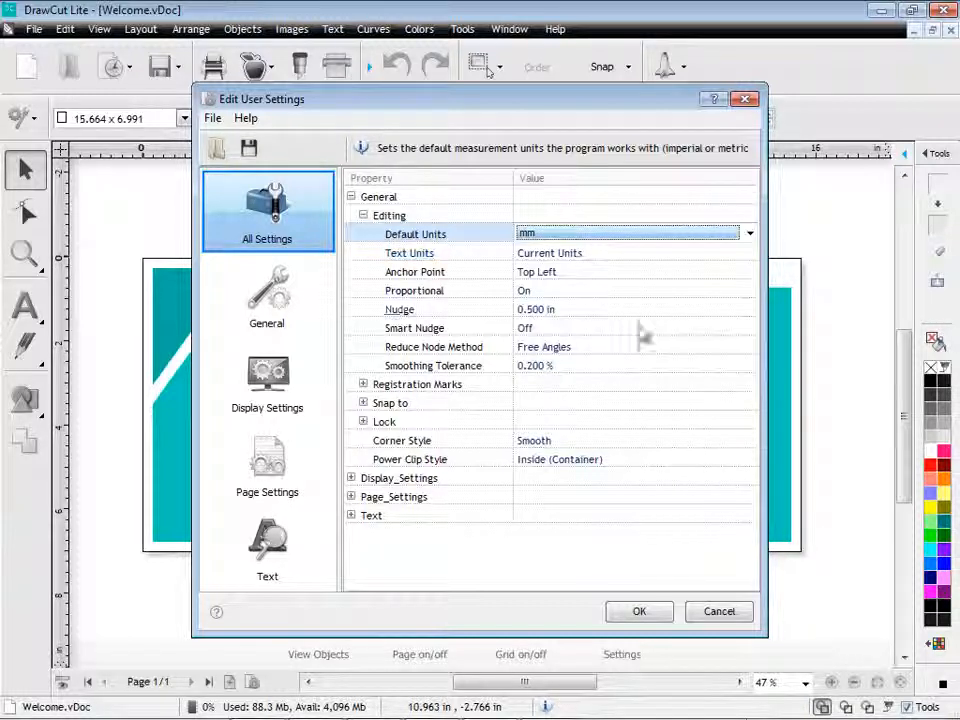
pyautogui.click(652, 616)
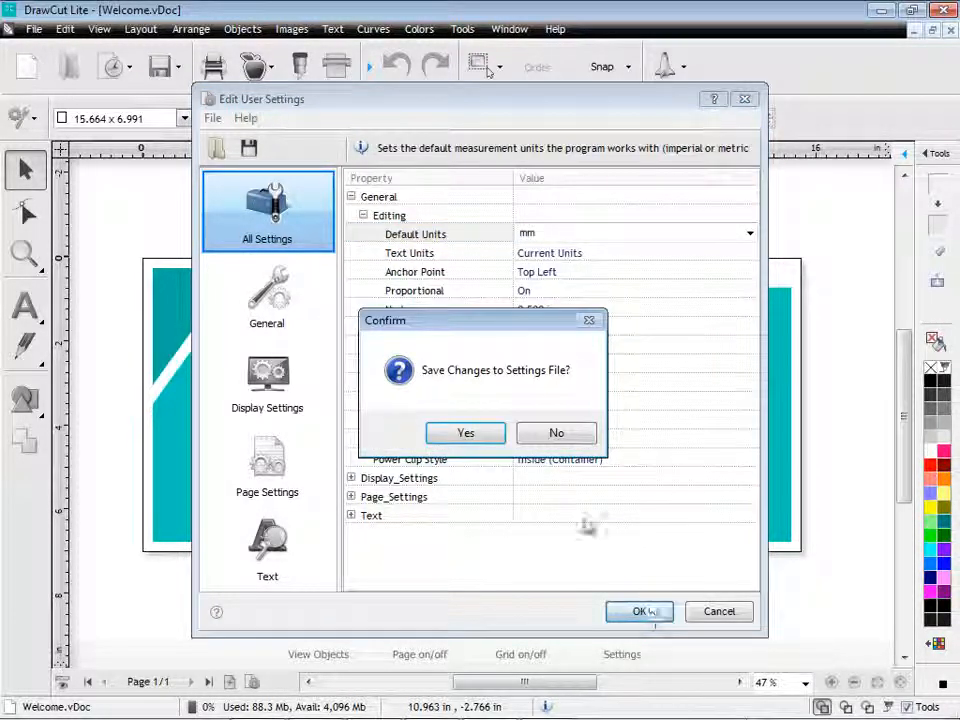
pyautogui.click(479, 441)
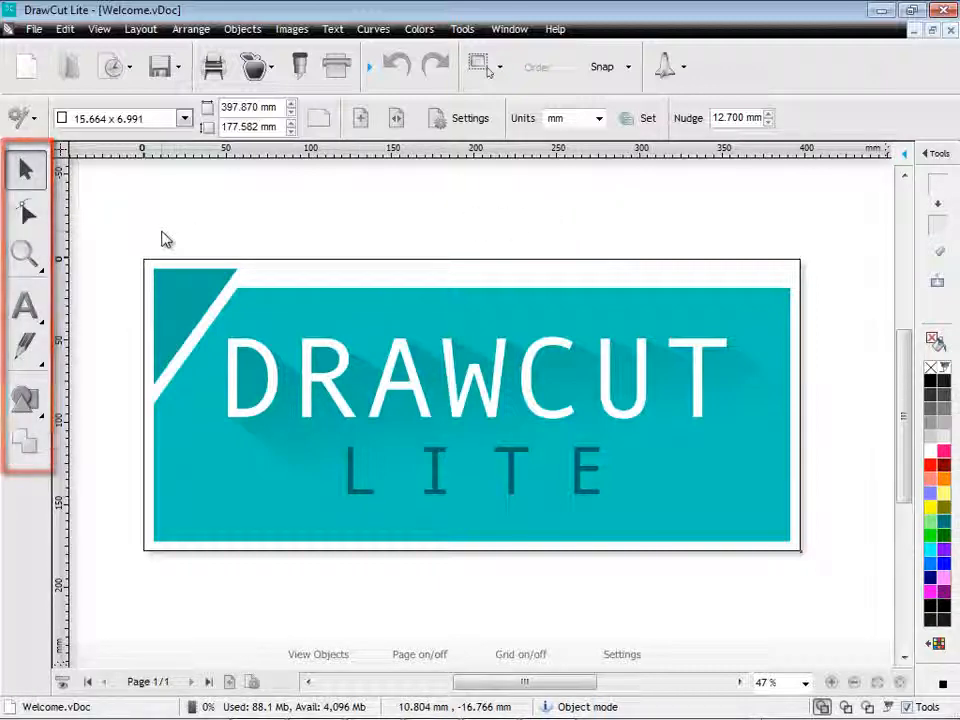
# Step: Switch the workspace to Production Mode
pyautogui.click(20, 119)
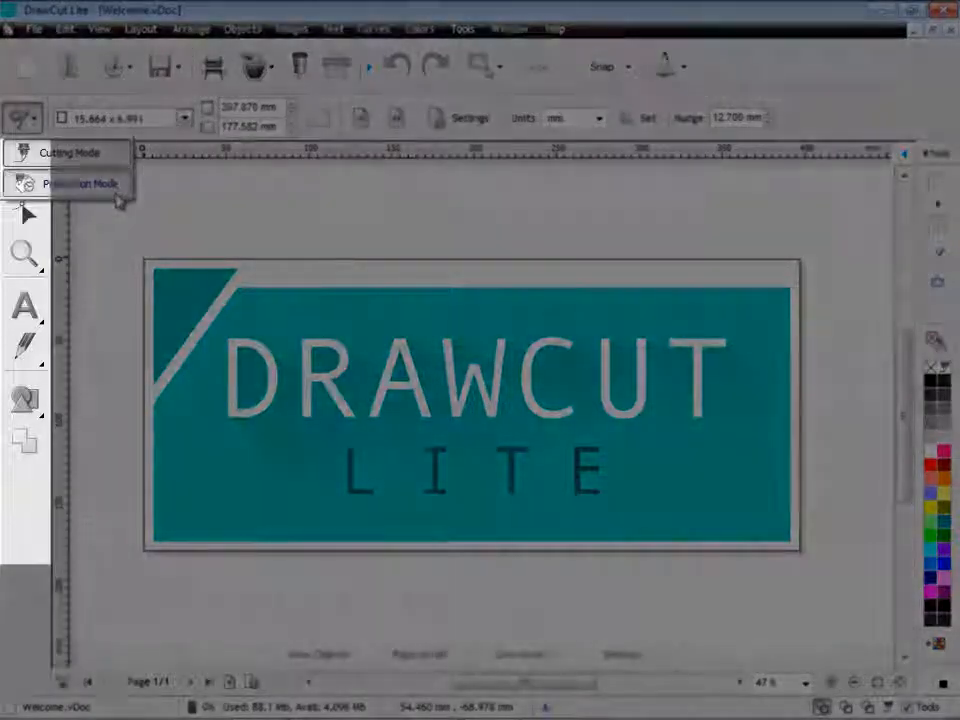
pyautogui.click(116, 192)
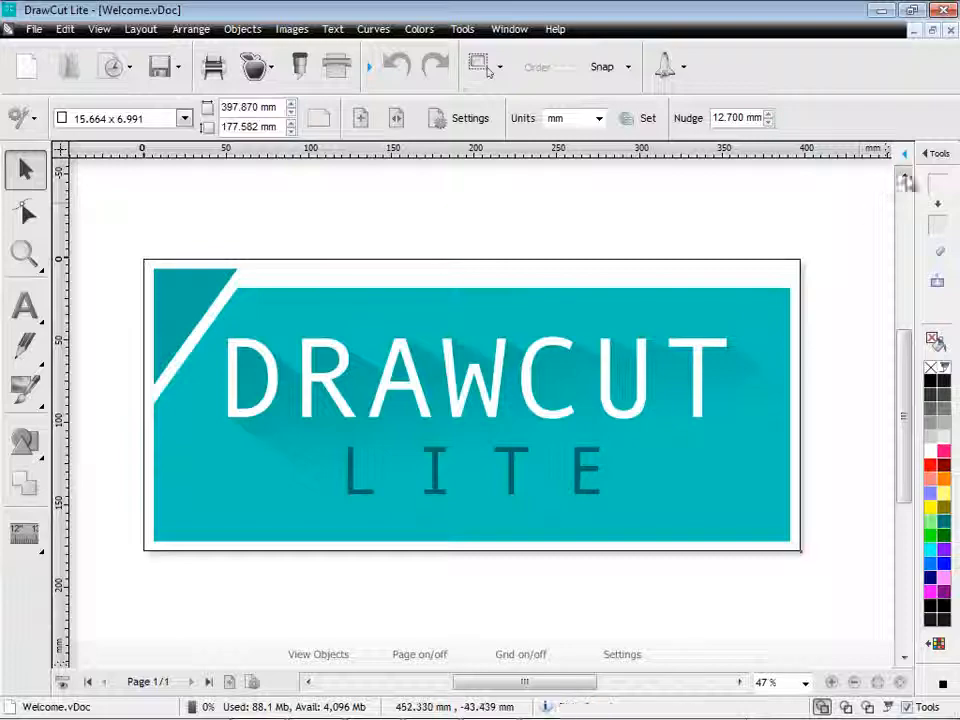
# Step: Look at the Object Manager & Properties and the extended colour palette, and hide both again
pyautogui.click(936, 165)
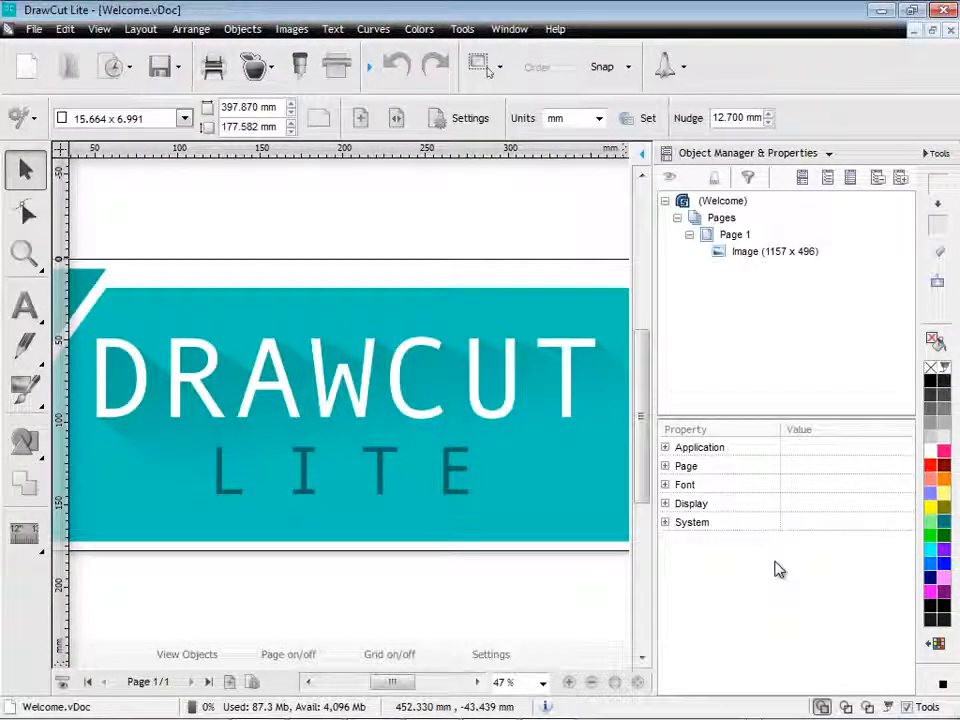
pyautogui.click(940, 648)
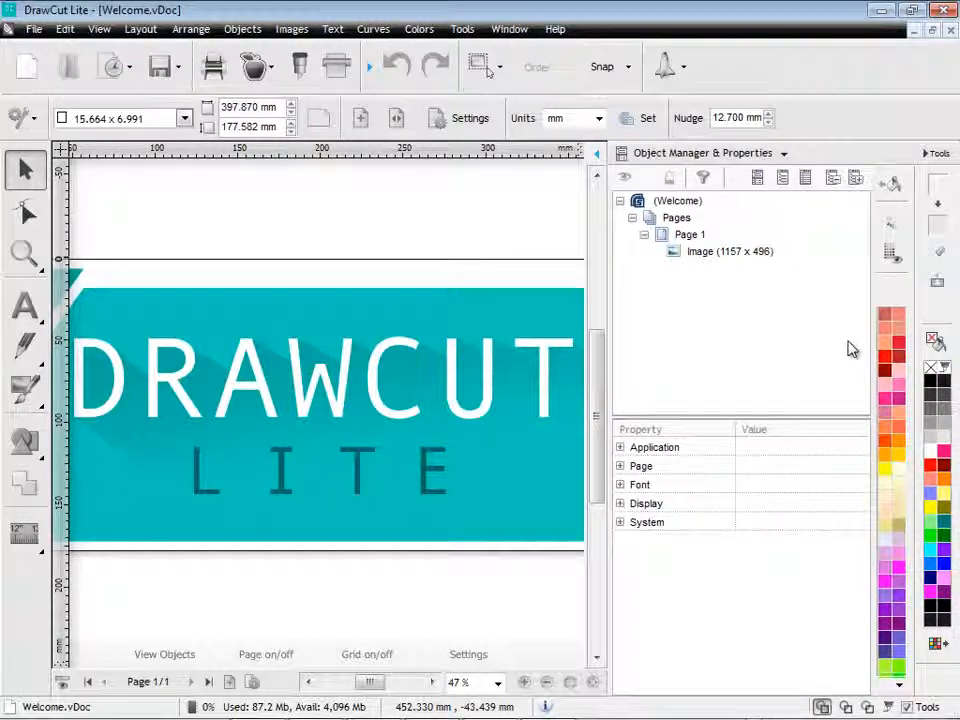
pyautogui.click(940, 646)
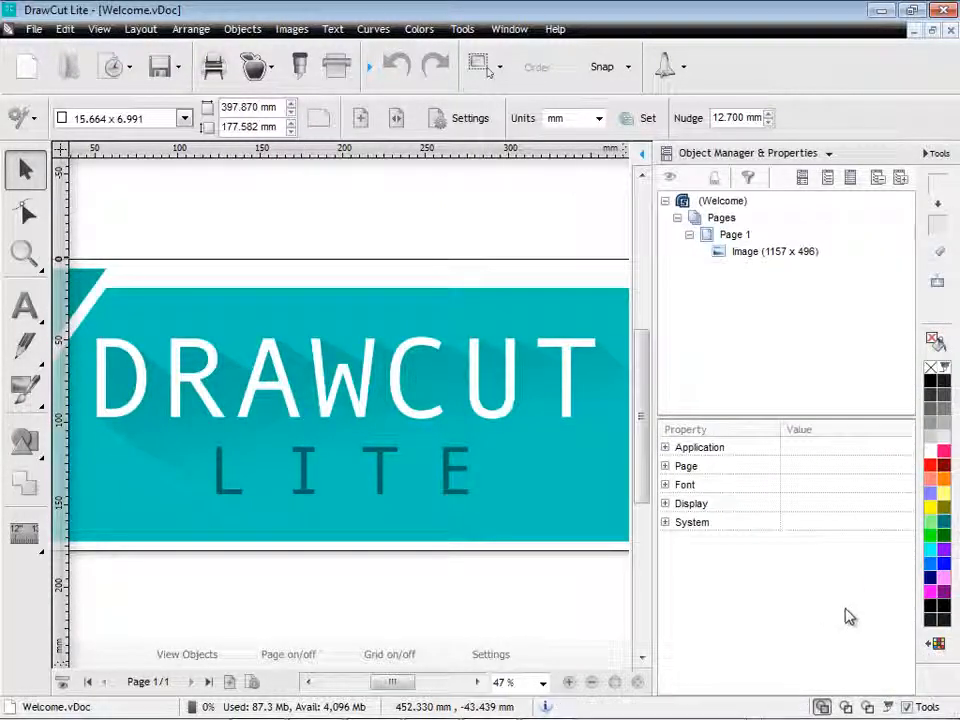
pyautogui.click(932, 155)
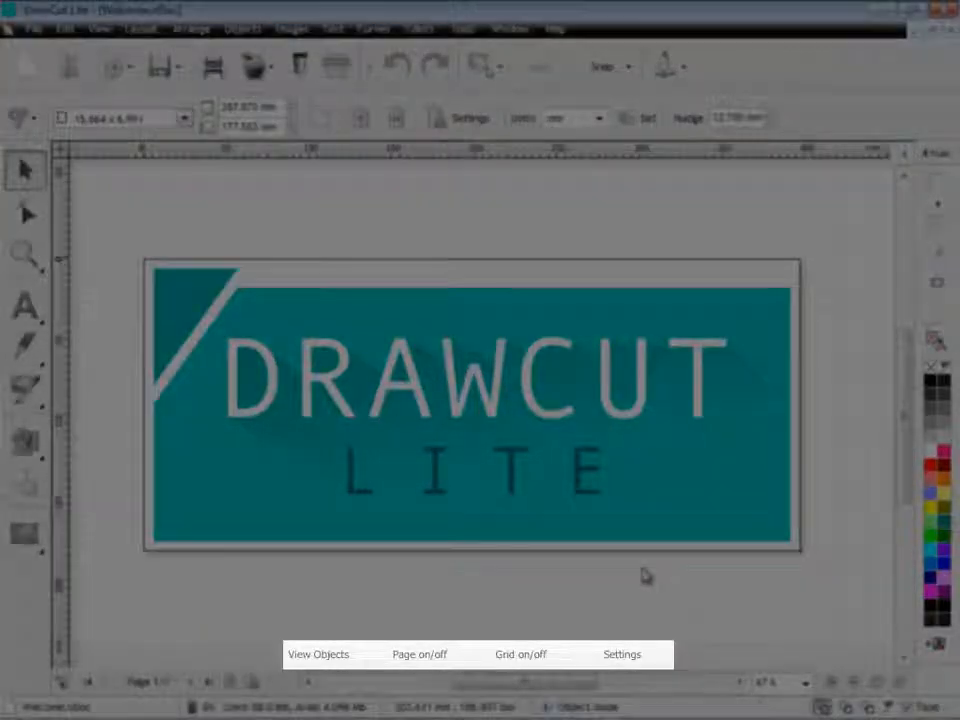
# Step: Turn the page display off and back on
pyautogui.click(426, 661)
pyautogui.click(426, 661)
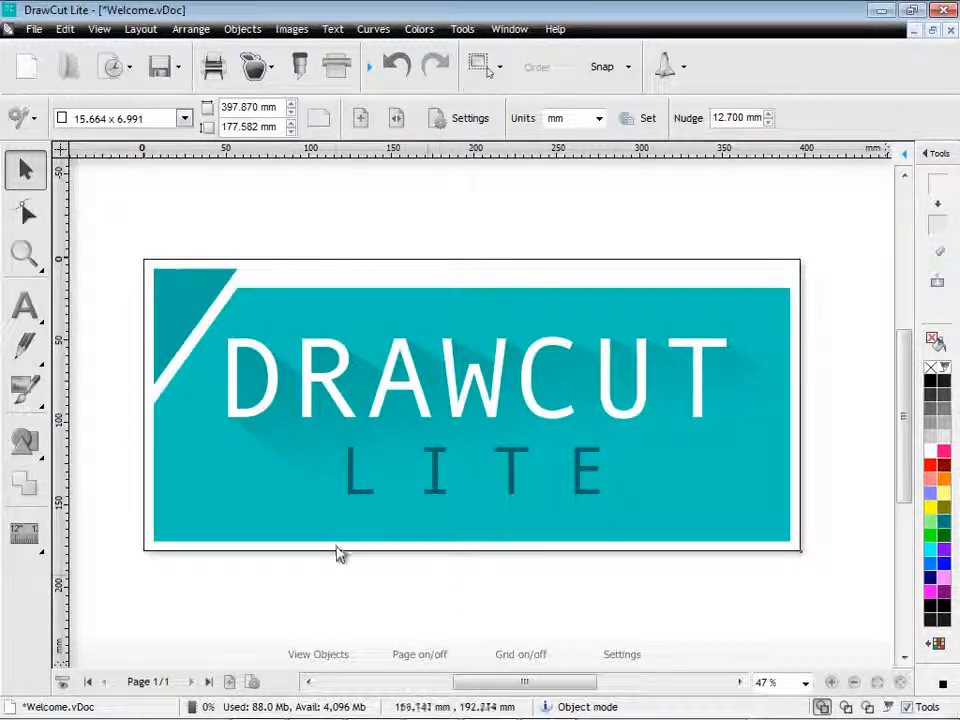
# Step: Open the recent document Sample Sign 06.vDoc, view Welcome.vDoc once more, and return to the sample sign
pyautogui.click(115, 70)
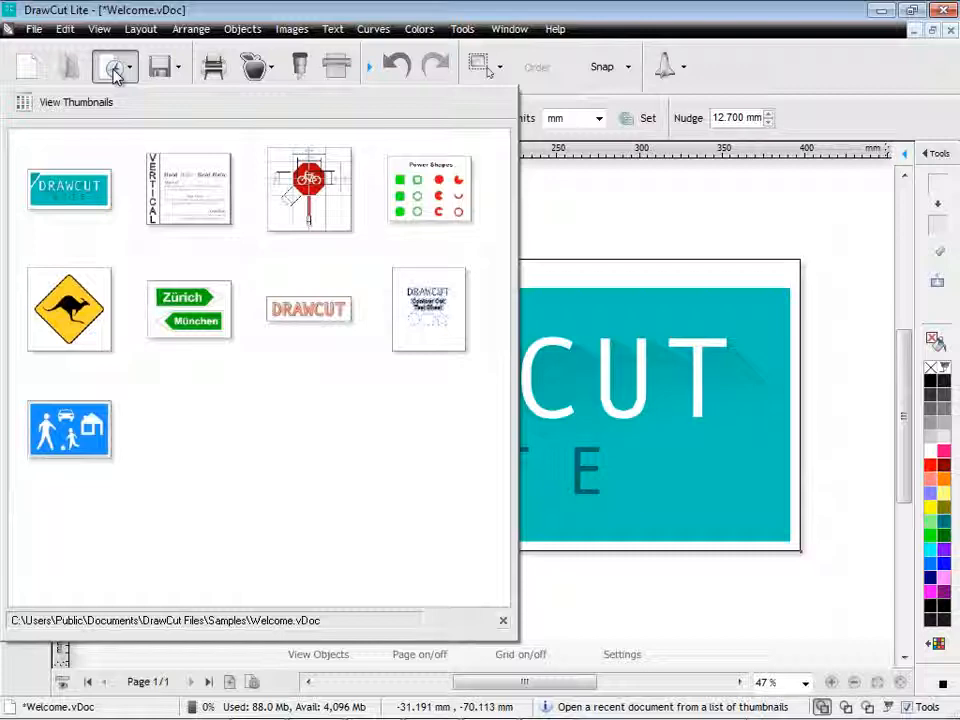
pyautogui.moveTo(177, 206)
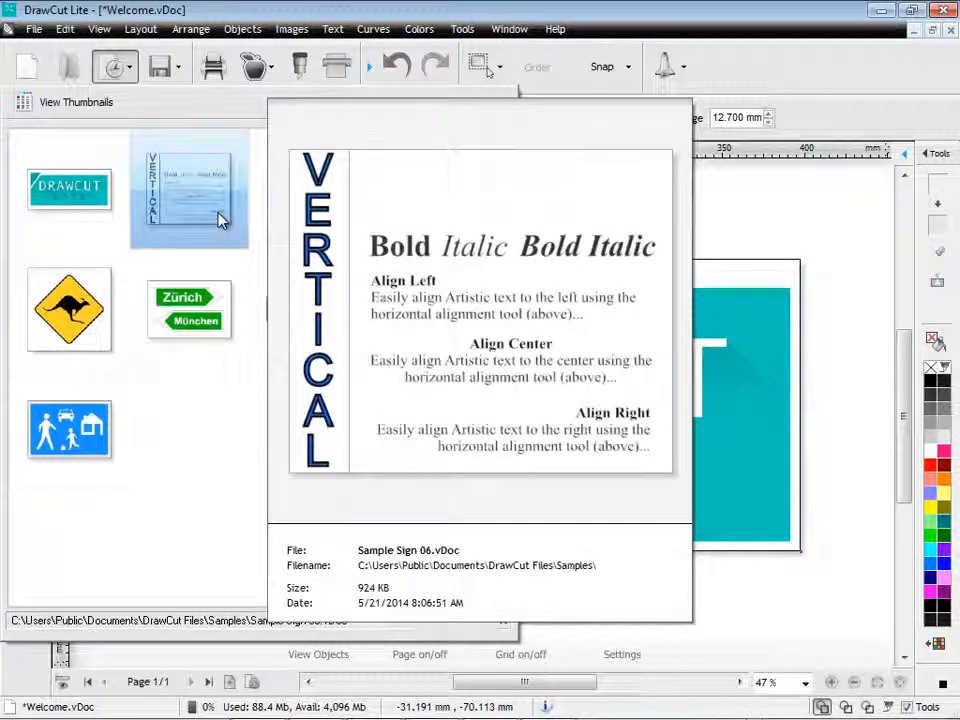
pyautogui.click(220, 220)
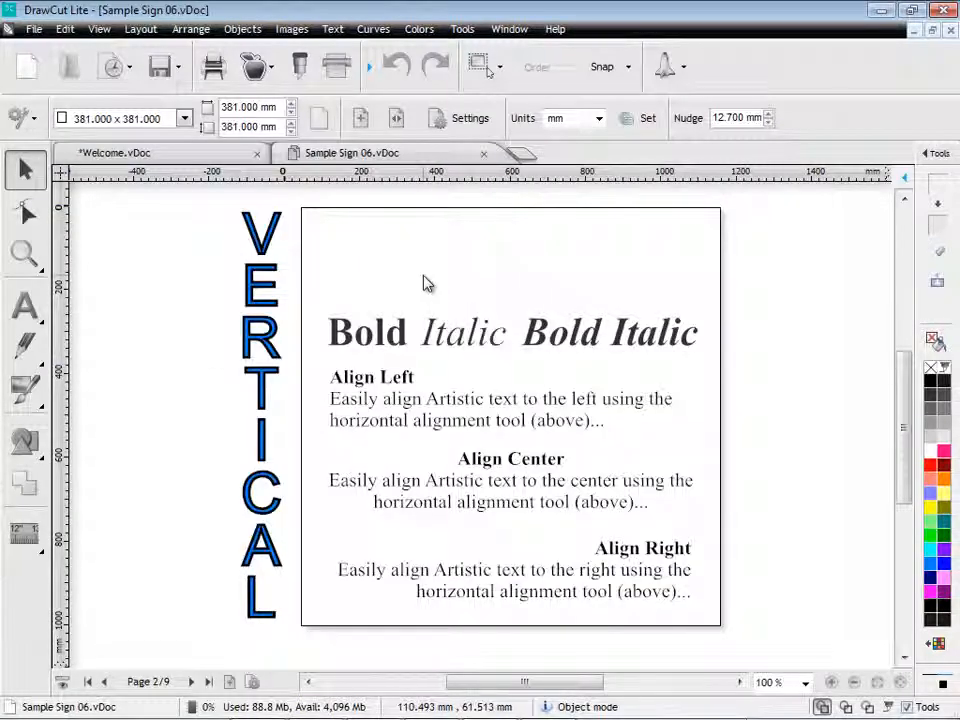
pyautogui.click(165, 156)
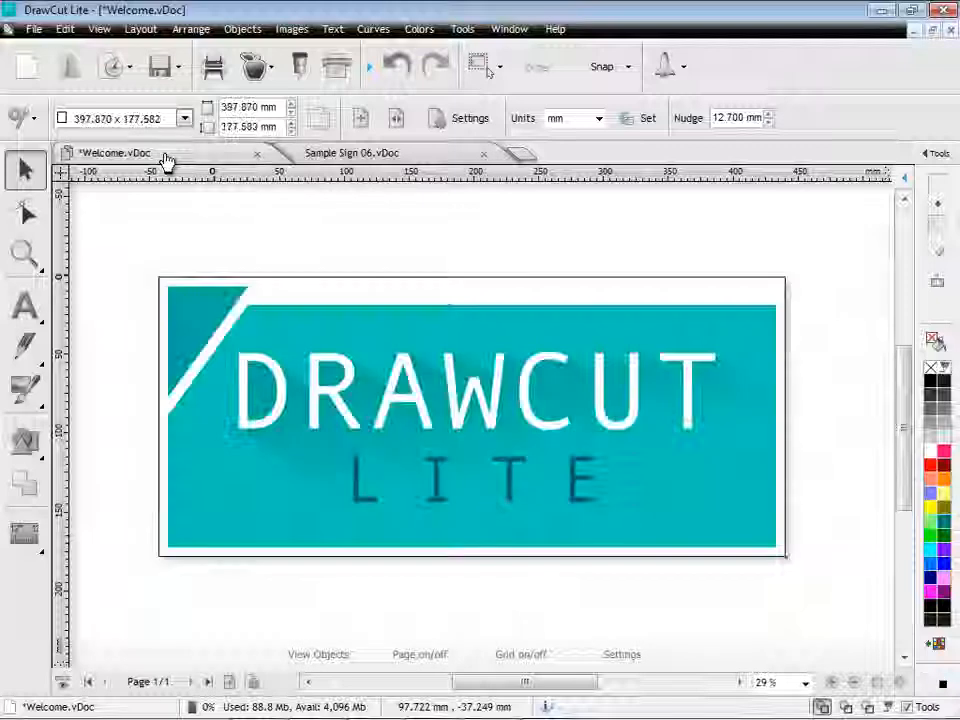
pyautogui.click(386, 158)
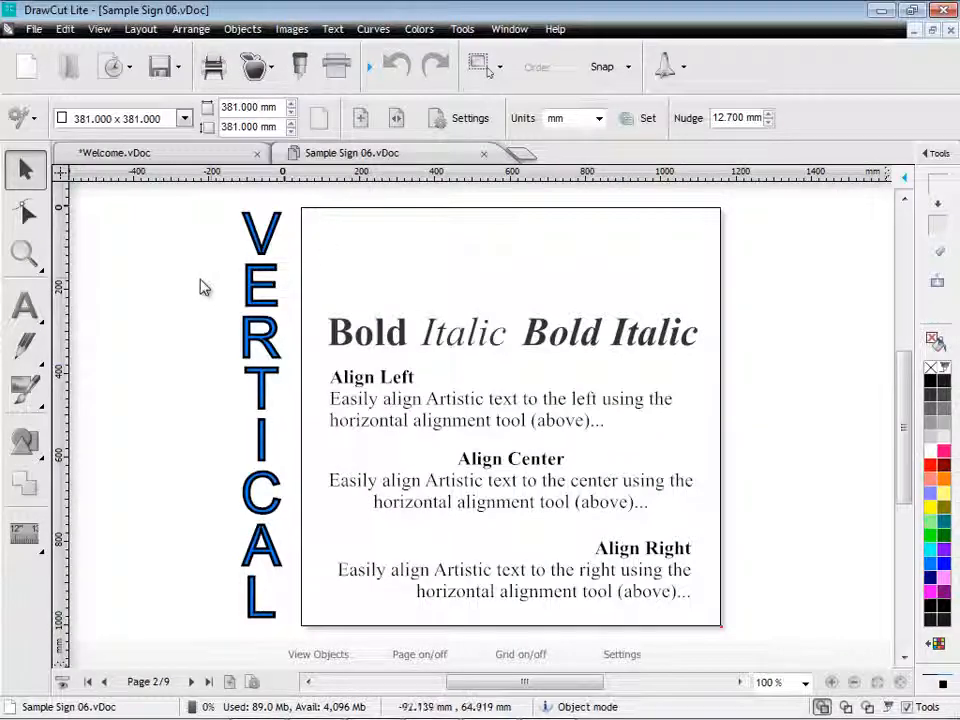
# Step: Add the artistic text "Type some text" in the empty area above the Bold Italic line
pyautogui.click(26, 306)
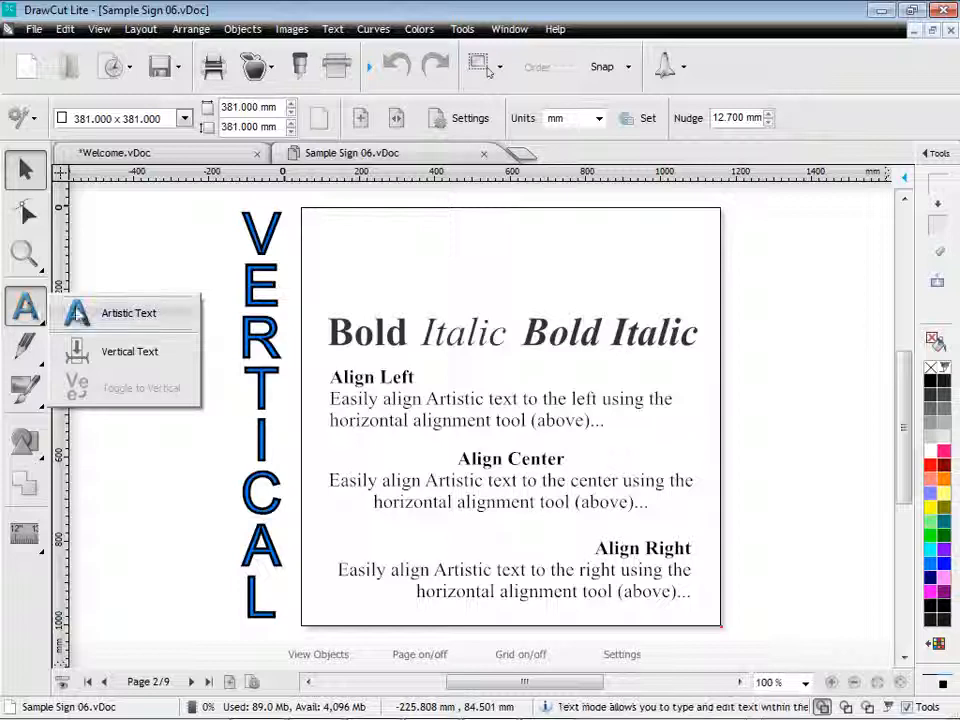
pyautogui.click(150, 316)
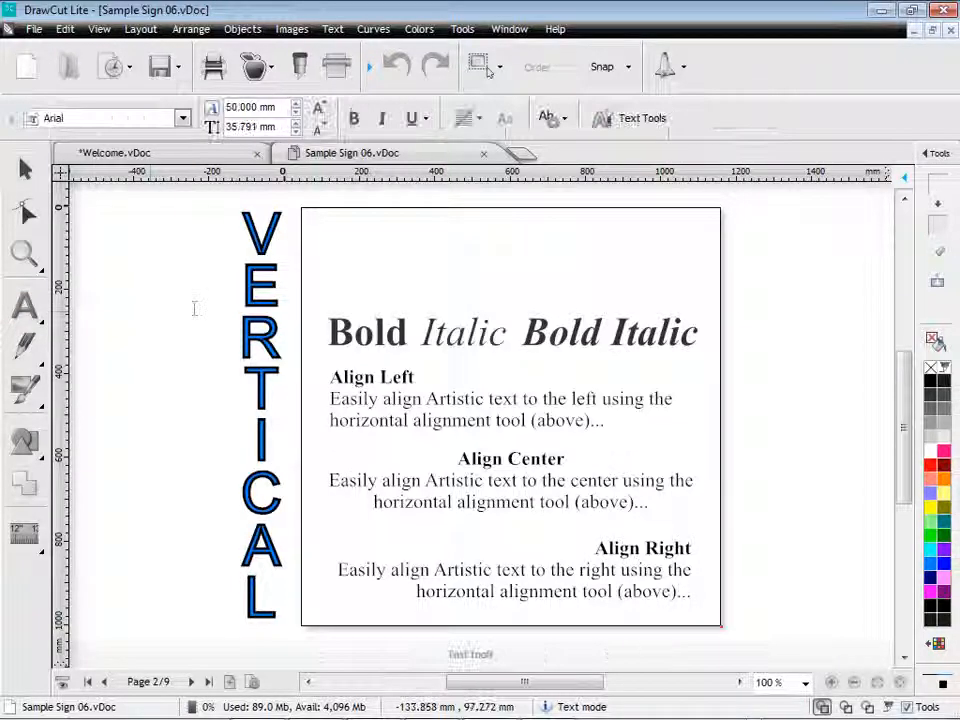
pyautogui.click(352, 265)
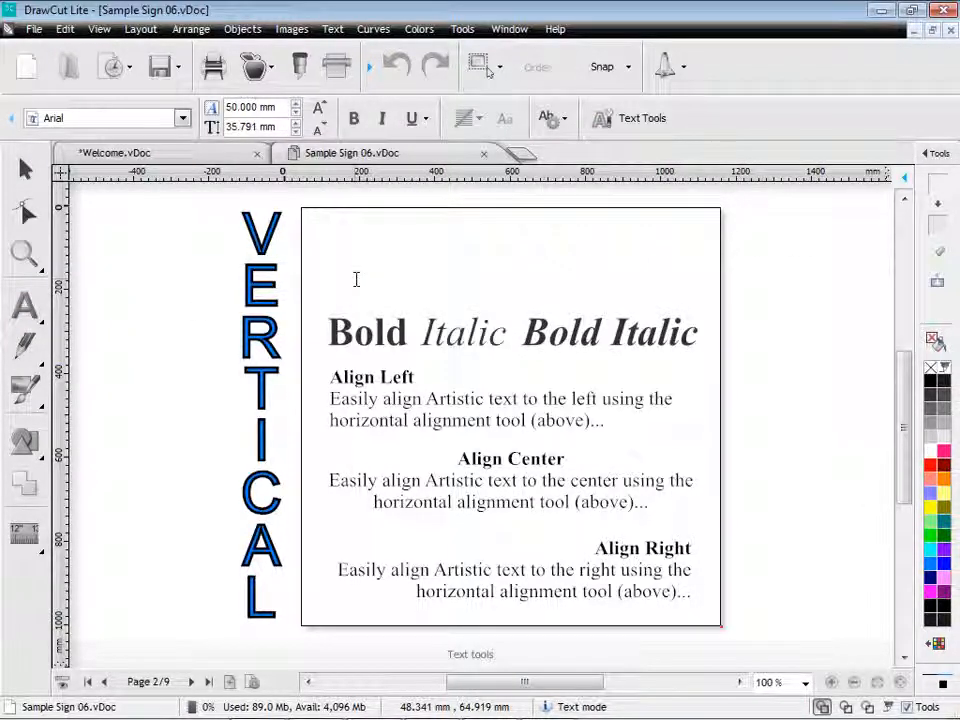
pyautogui.write('Type some text')
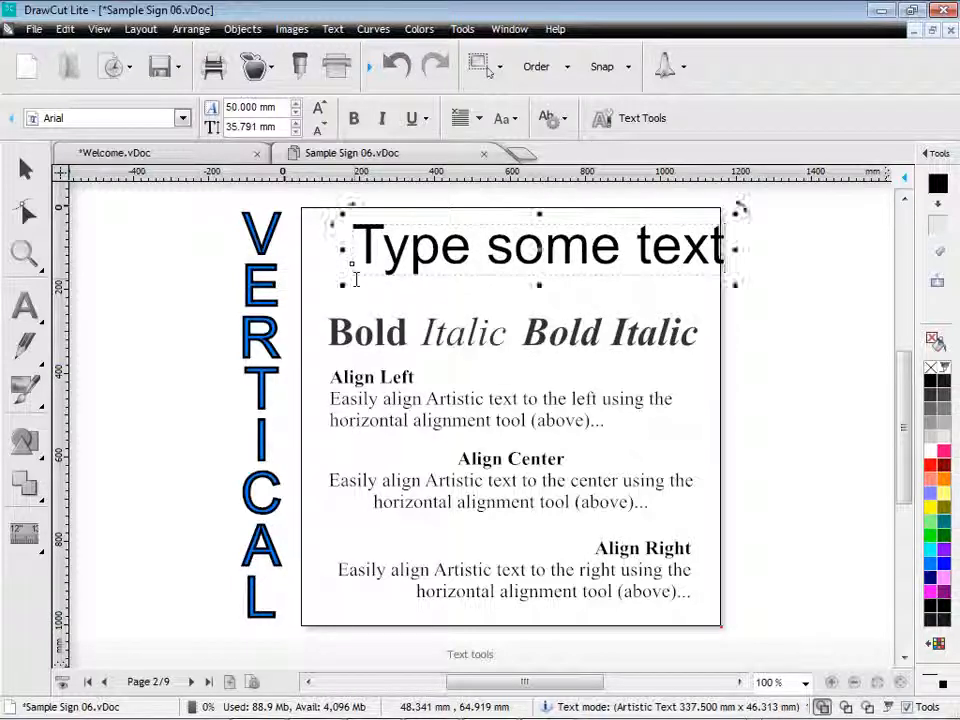
# Step: Move the new text fully inside the page above the Bold Italic line and slant its letters to the right
pyautogui.click(25, 170)
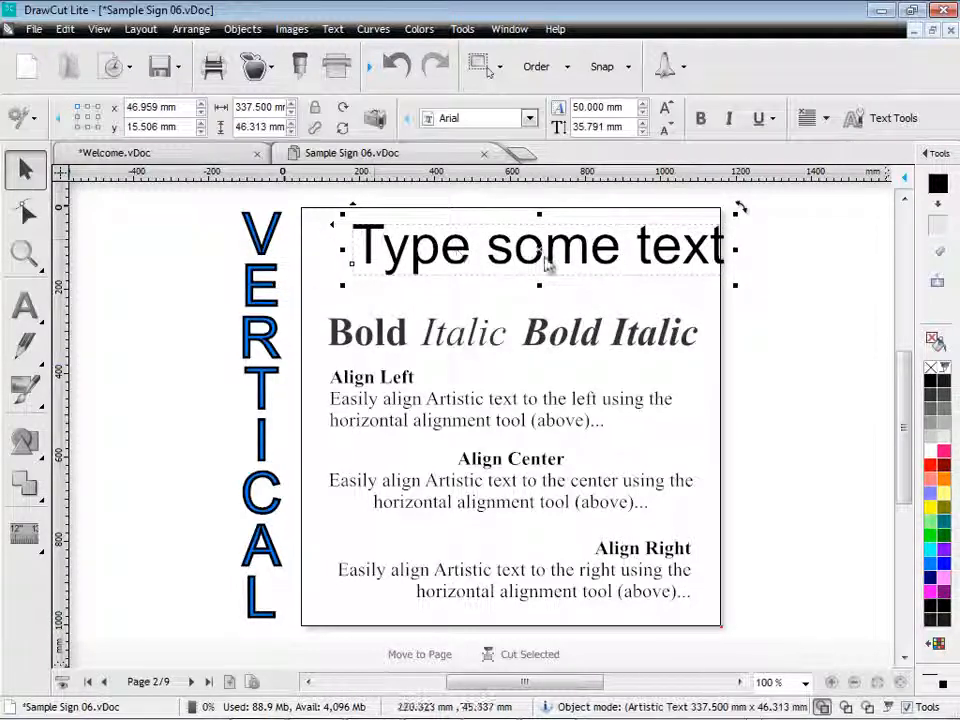
pyautogui.moveTo(547, 262); pyautogui.dragTo(517, 276)
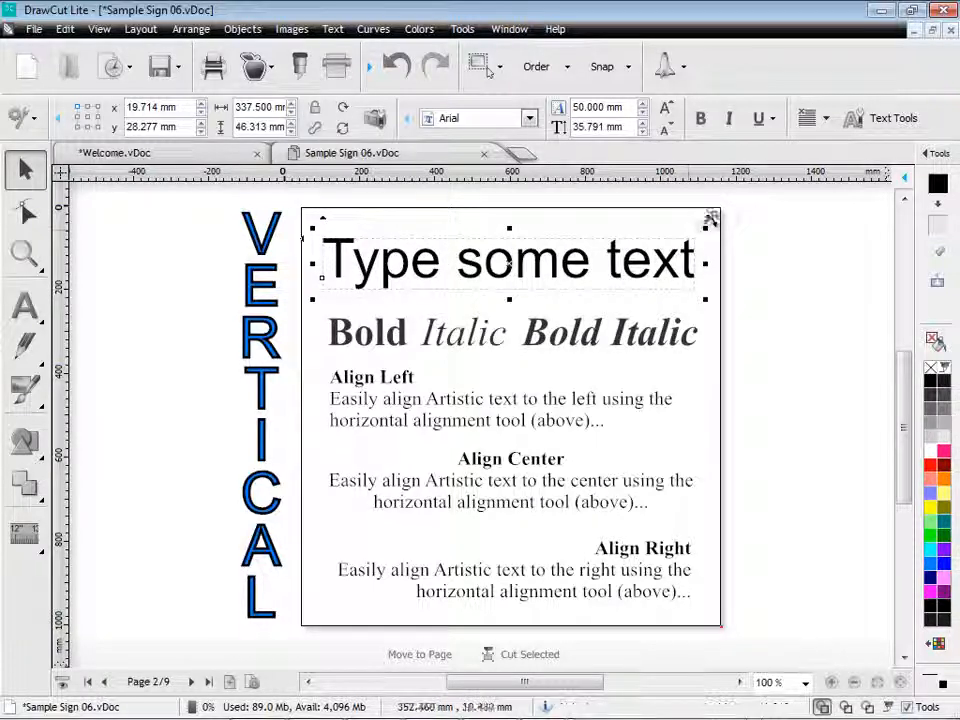
pyautogui.moveTo(710, 218); pyautogui.dragTo(630, 250)
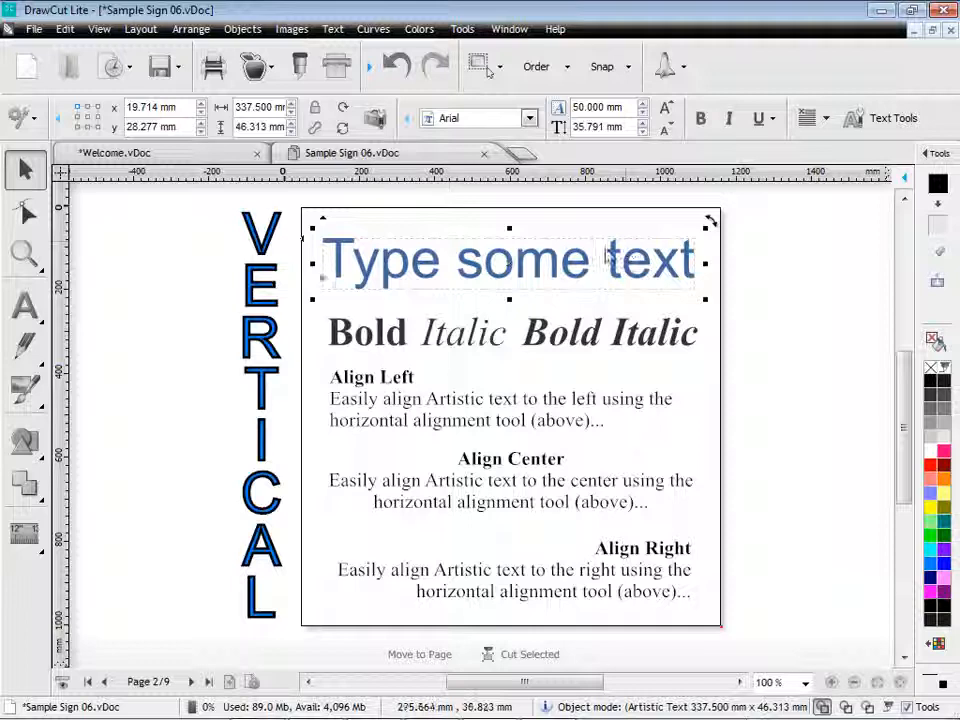
pyautogui.click(536, 243)
pyautogui.moveTo(519, 228); pyautogui.dragTo(526, 257)
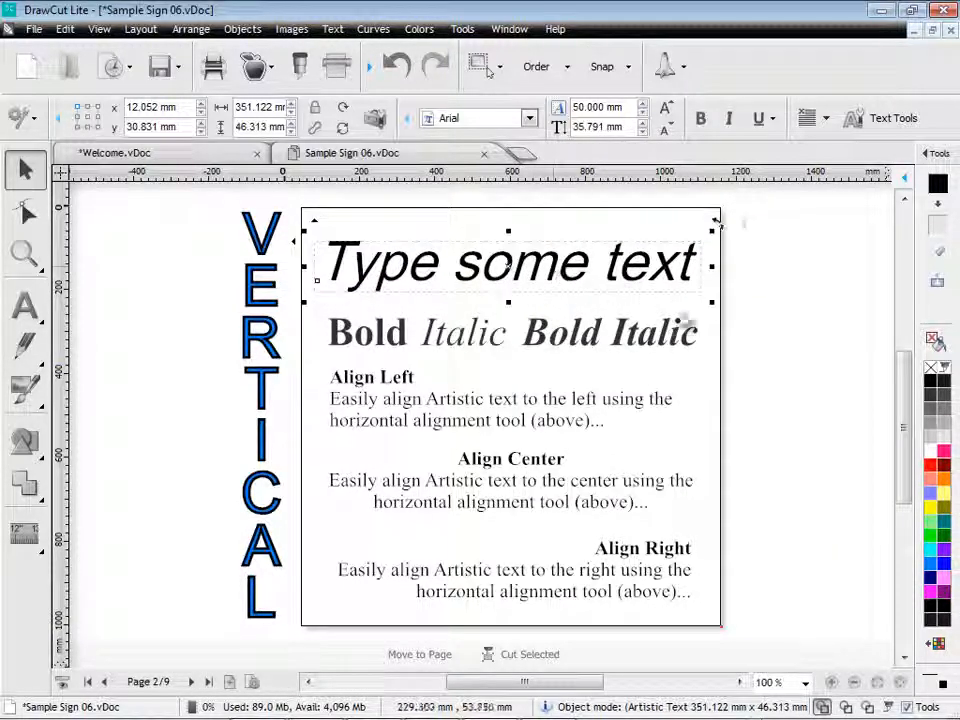
# Step: Fill the "Type some text" object with red and set its font to Bodoni Bd BT
pyautogui.click(931, 466)
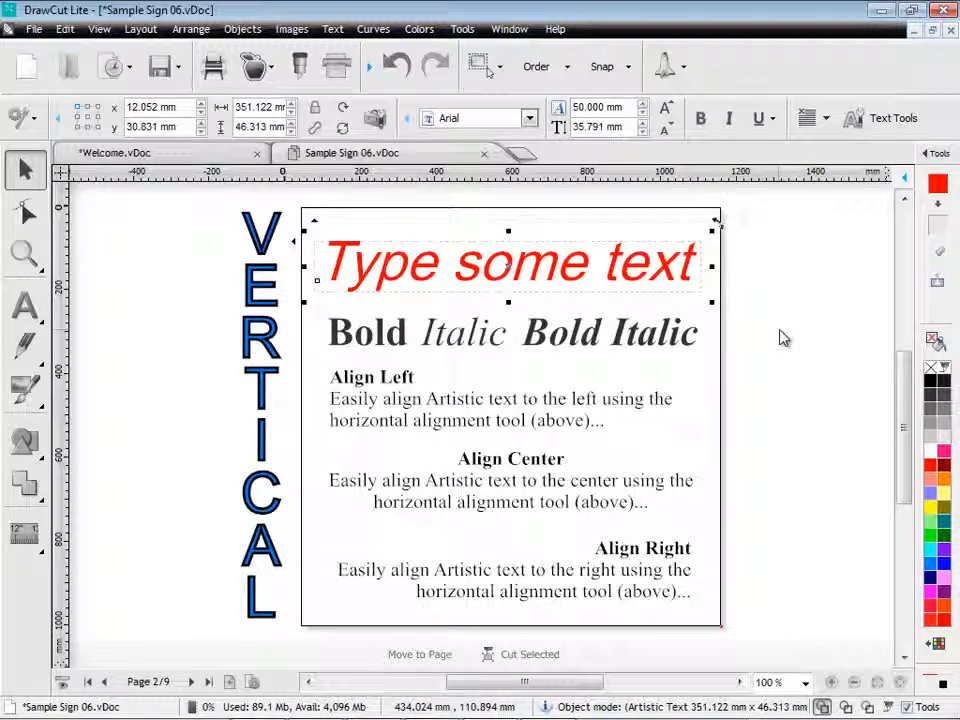
pyautogui.click(529, 118)
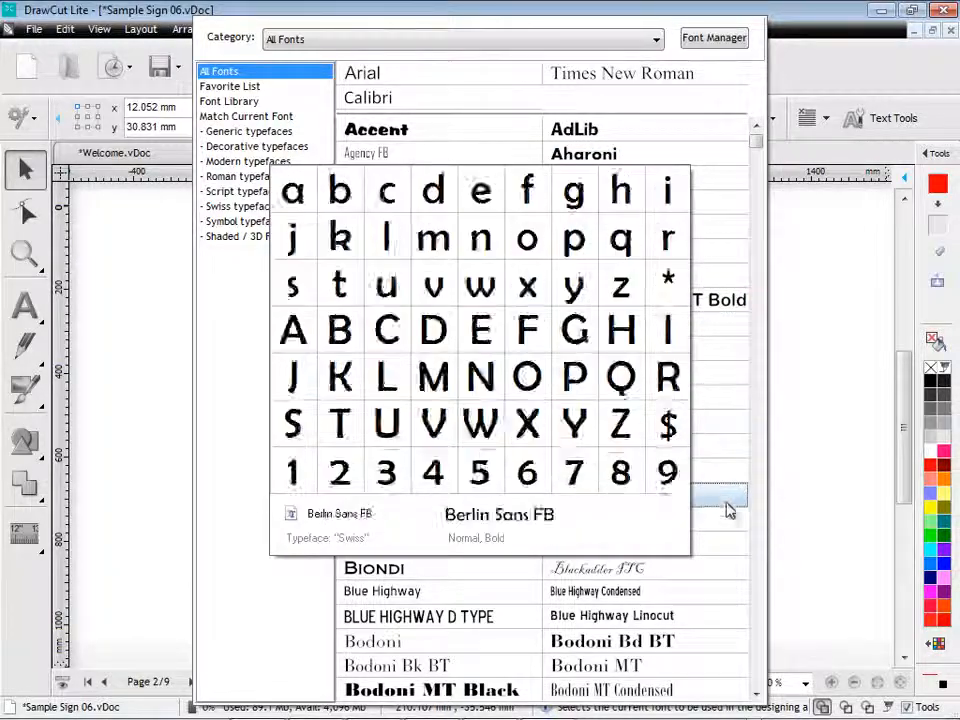
pyautogui.click(676, 642)
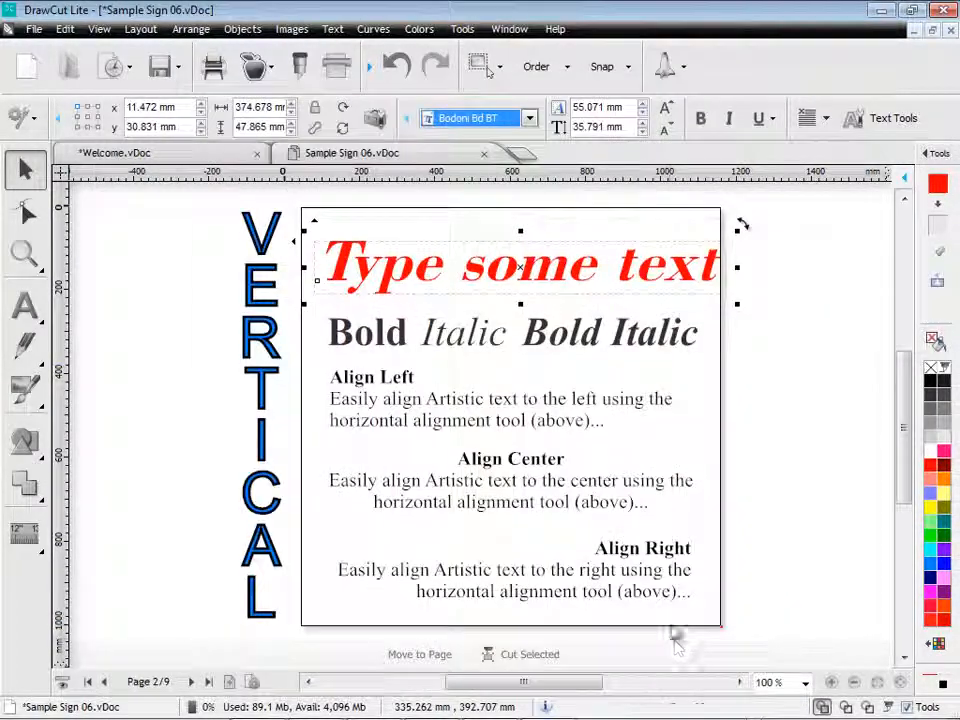
# Step: Scale the red "Type some text" down to about 359 mm wide and inspect the formatting of the Italic and Bold Italic samples
pyautogui.moveTo(735, 302); pyautogui.dragTo(720, 301)
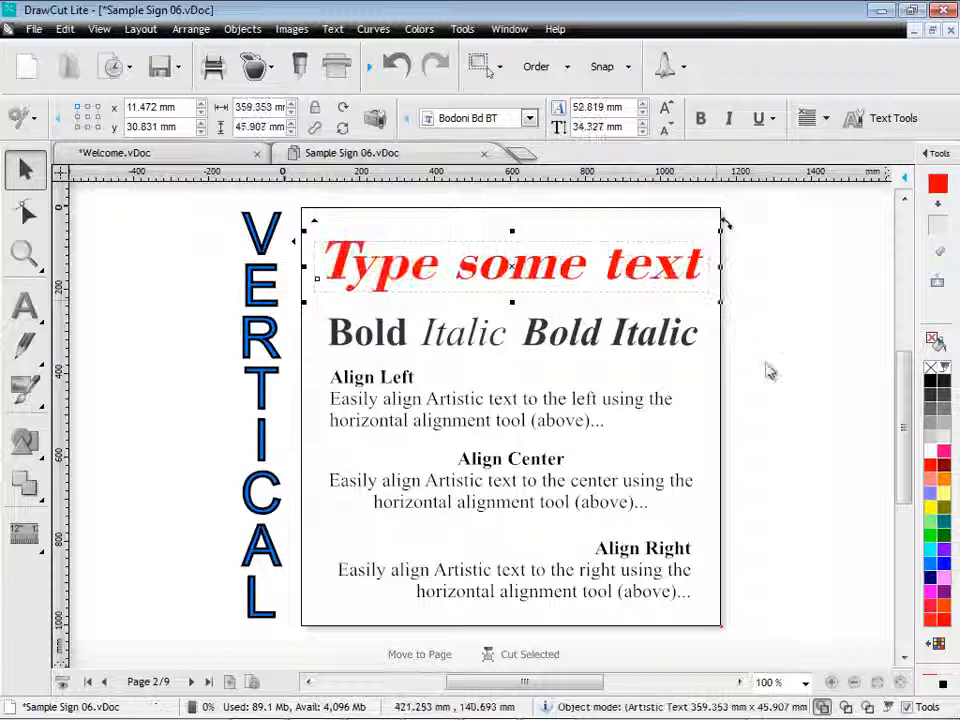
pyautogui.click(404, 352)
pyautogui.click(467, 354)
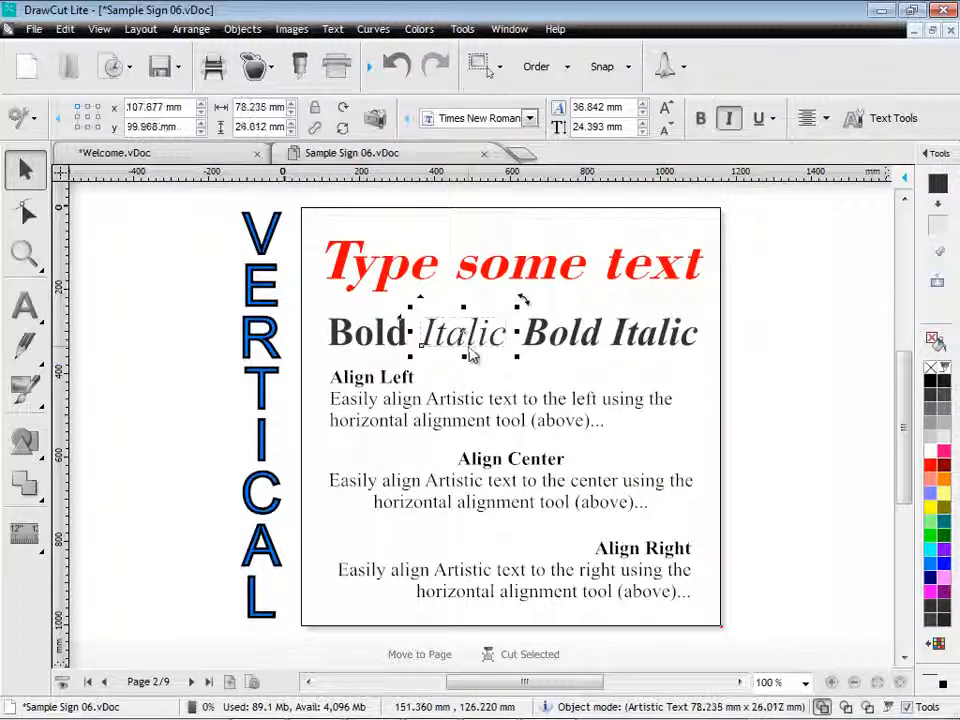
pyautogui.click(560, 348)
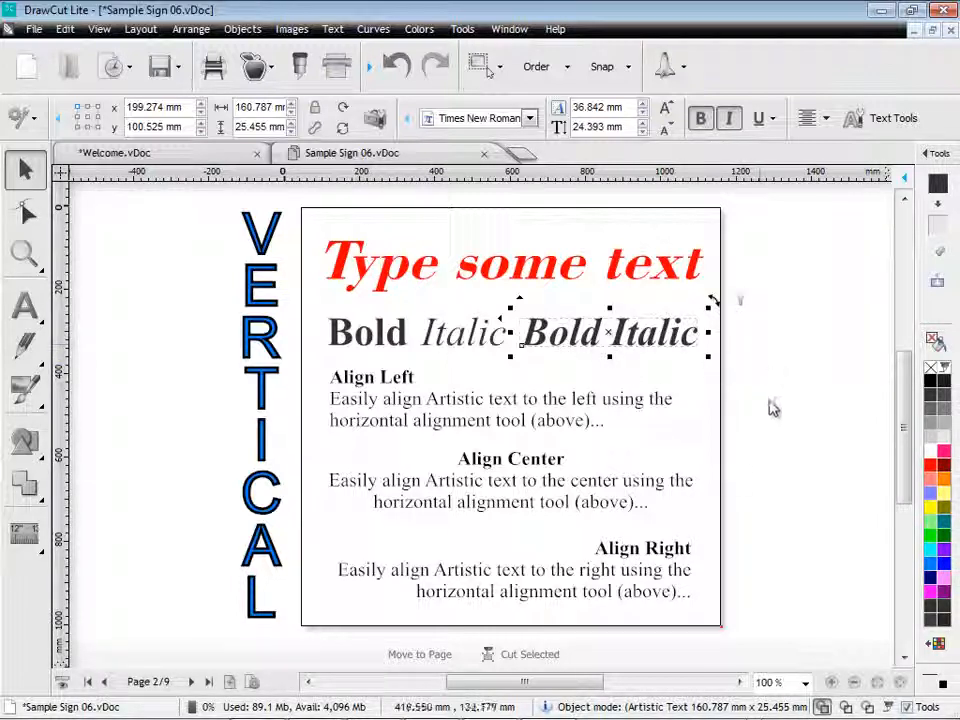
# Step: Align the "Align Right" text block at the bottom of the page to the left
pyautogui.click(673, 560)
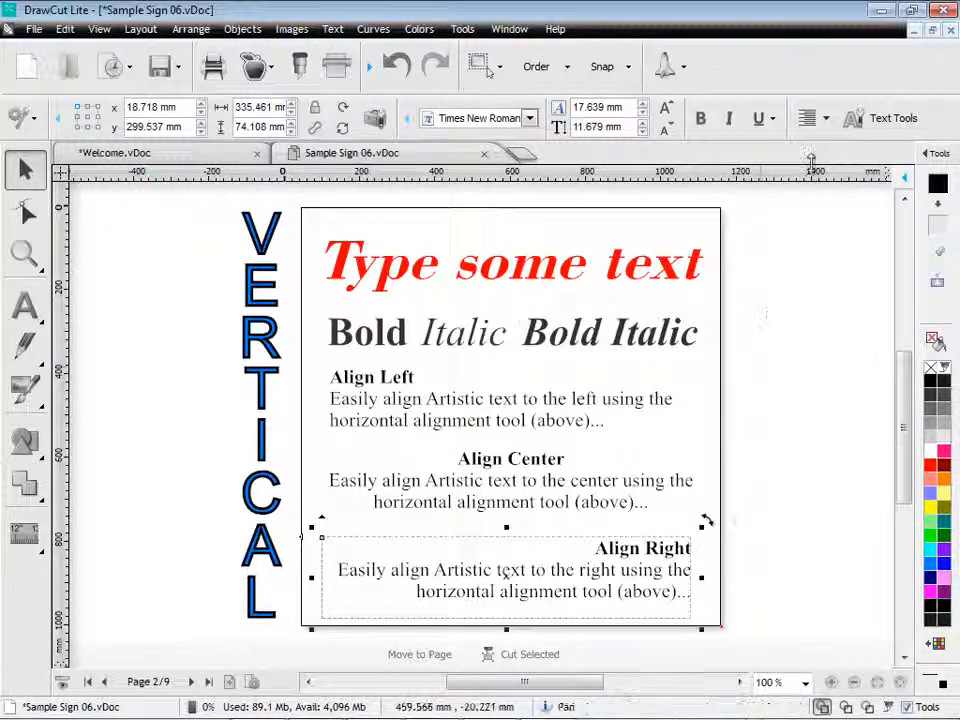
pyautogui.click(825, 119)
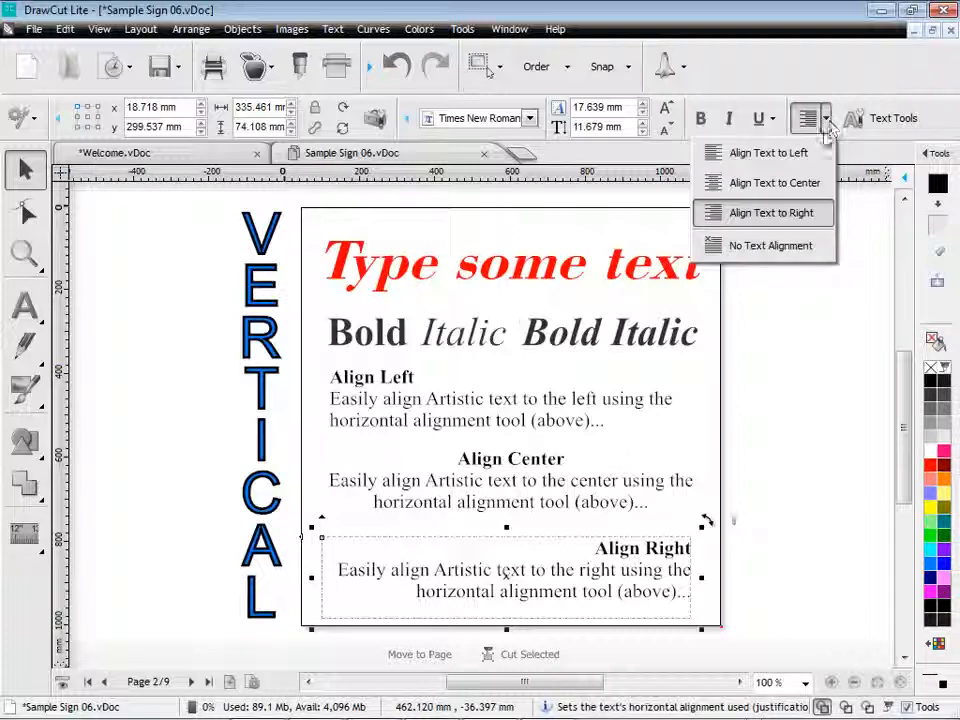
pyautogui.click(811, 158)
pyautogui.click(790, 368)
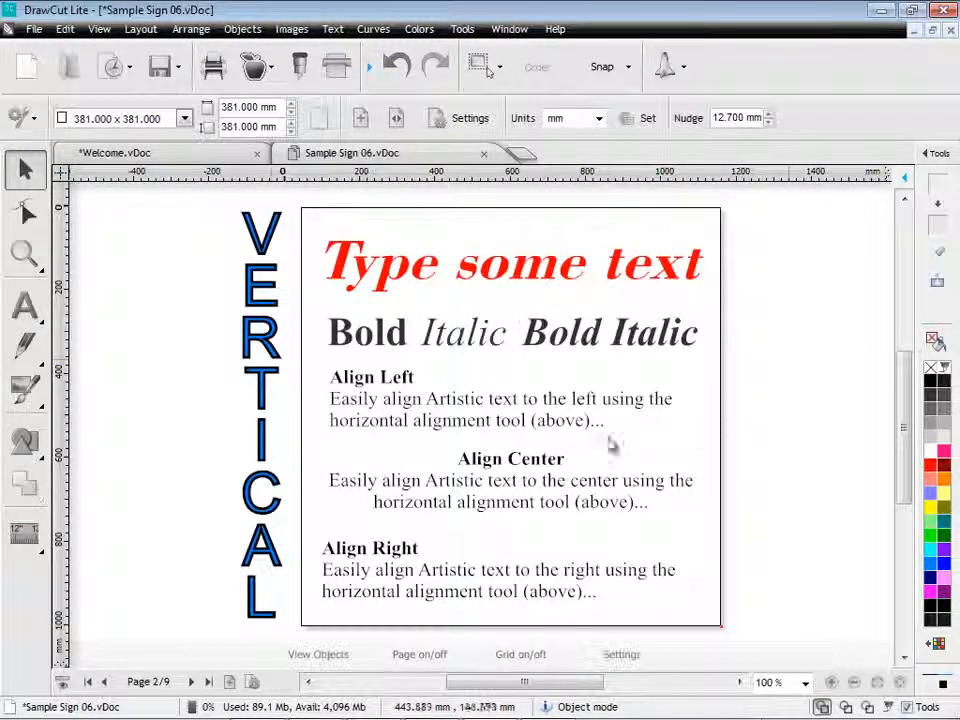
# Step: Add the vertical text "Type some" outside the page, beside the blue VERTICAL lettering
pyautogui.click(25, 305)
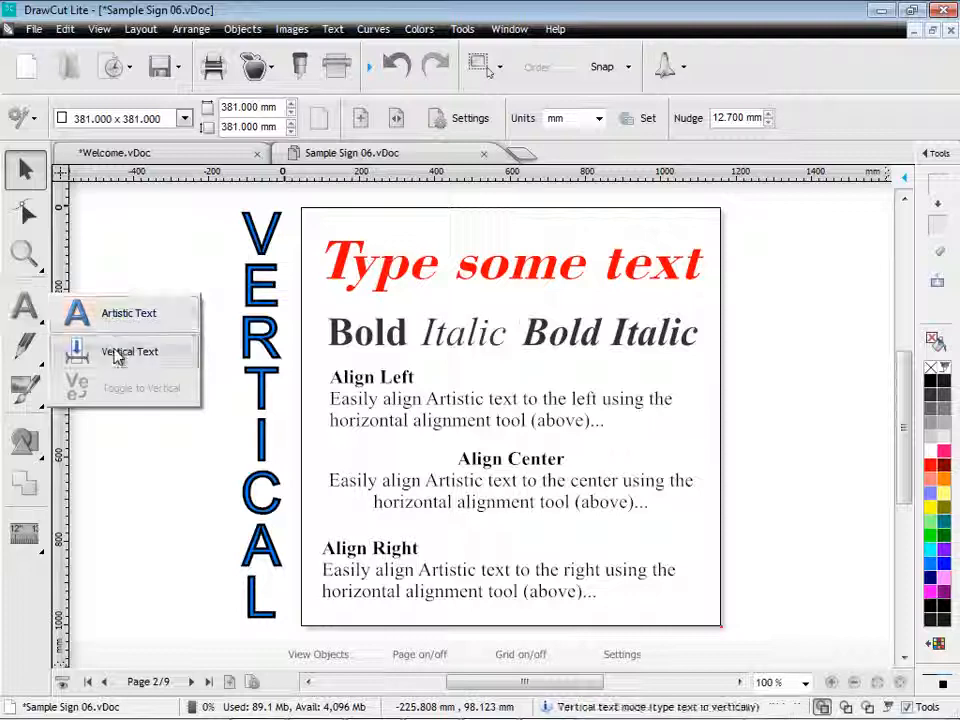
pyautogui.click(110, 350)
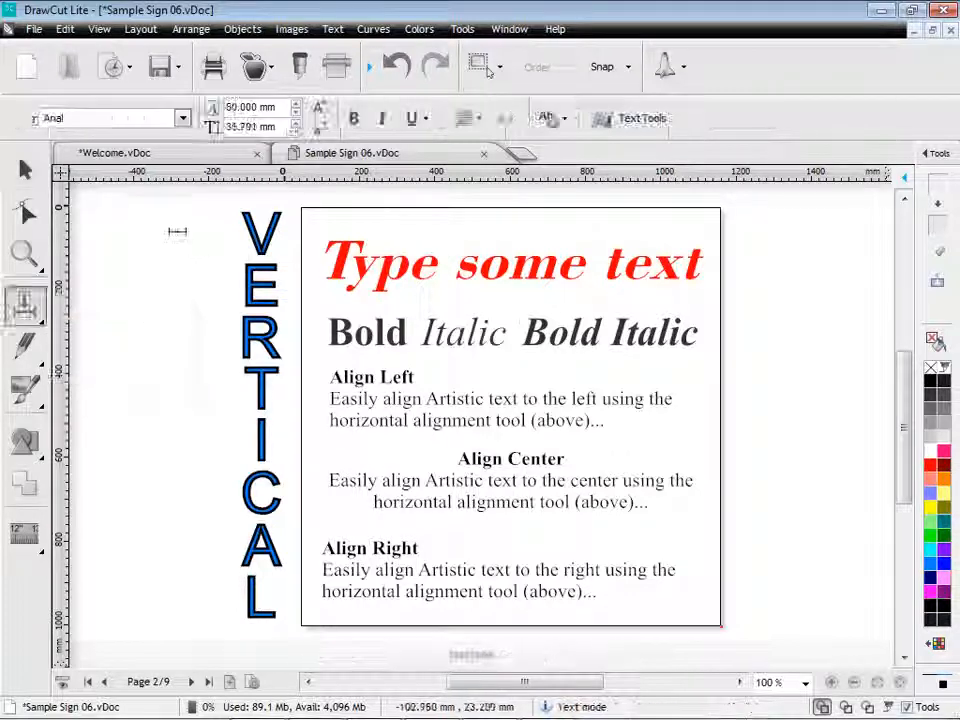
pyautogui.click(208, 297)
pyautogui.write('Type some')
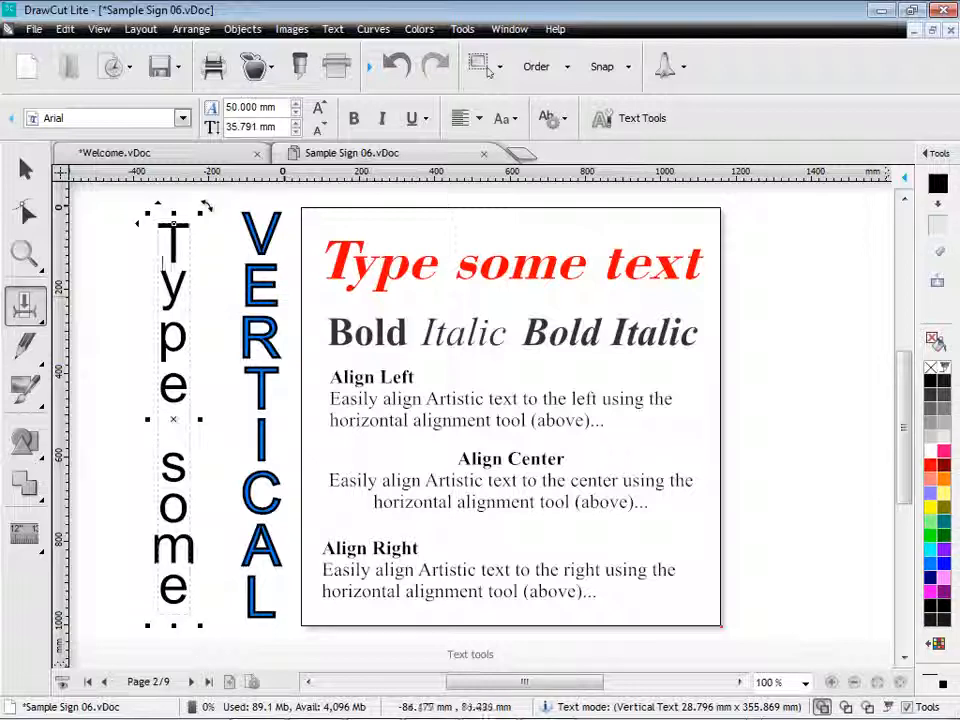
pyautogui.click(25, 169)
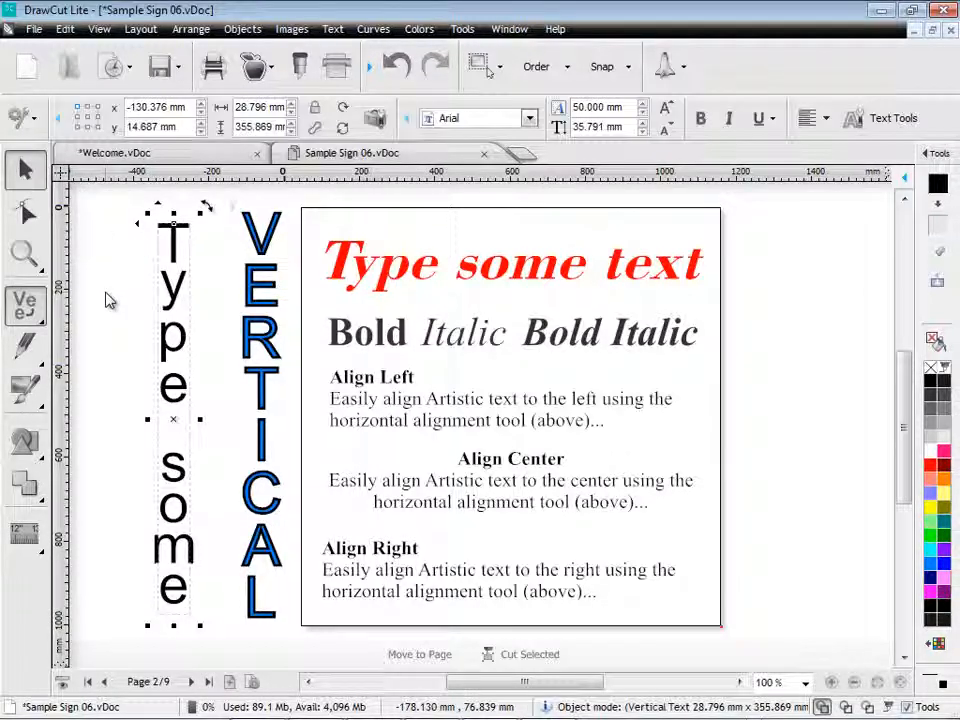
# Step: Examine the Text Tools typeface and character style options for the vertical text, keeping the Normal style
pyautogui.click(877, 124)
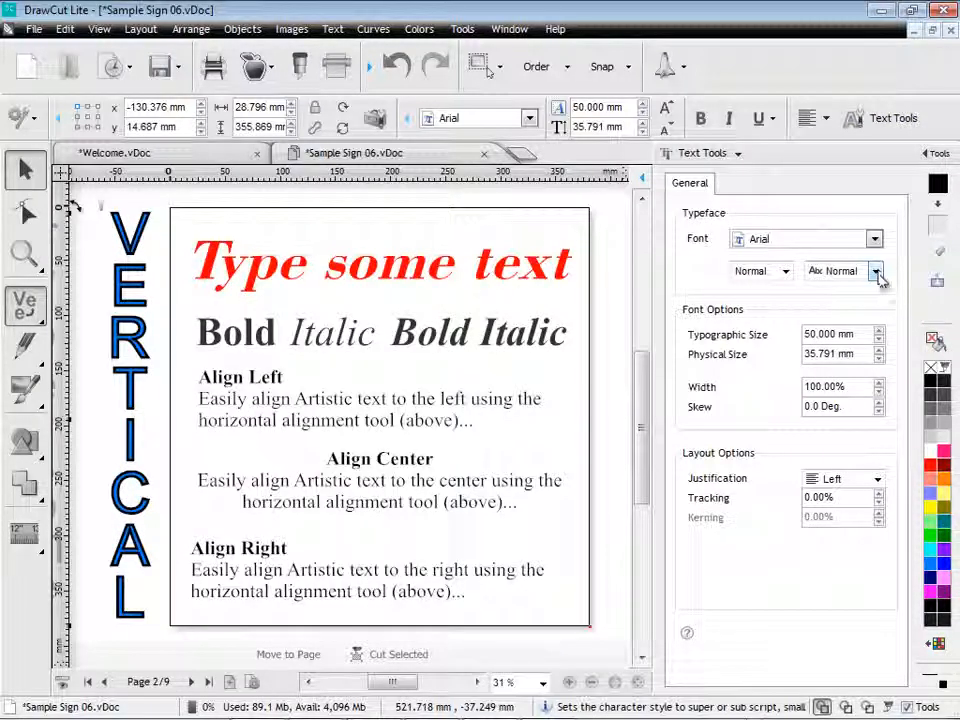
pyautogui.click(877, 272)
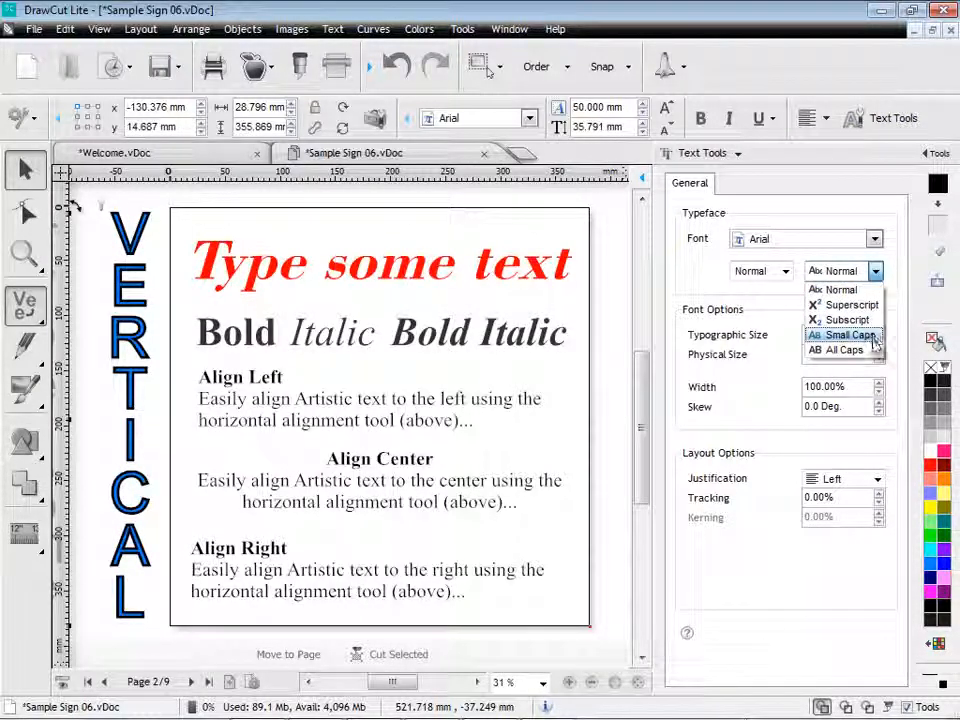
pyautogui.click(806, 289)
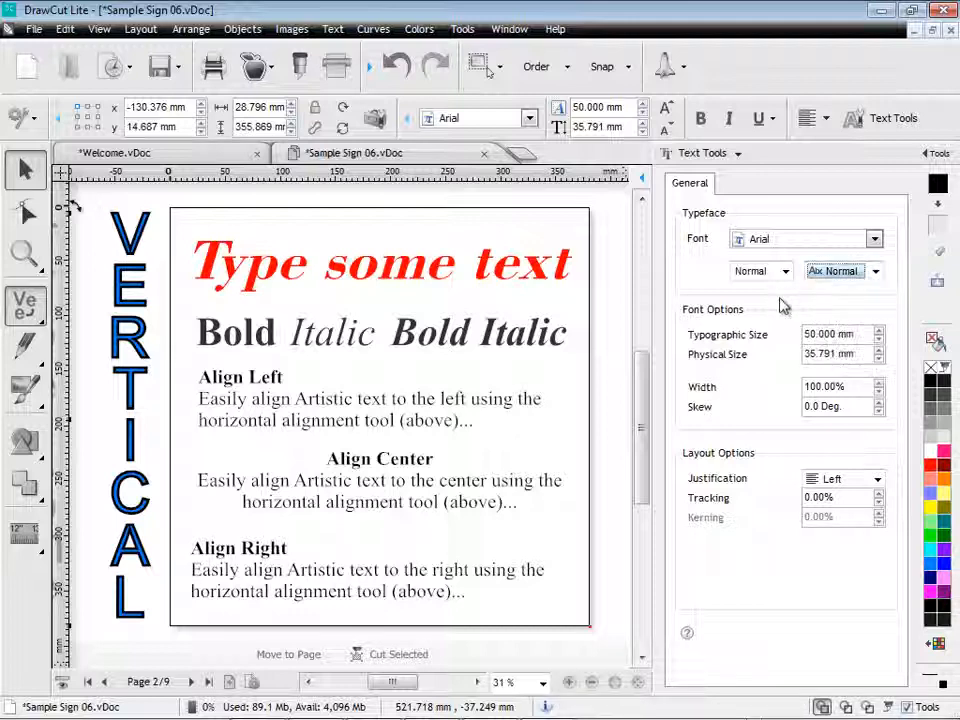
pyautogui.click(938, 154)
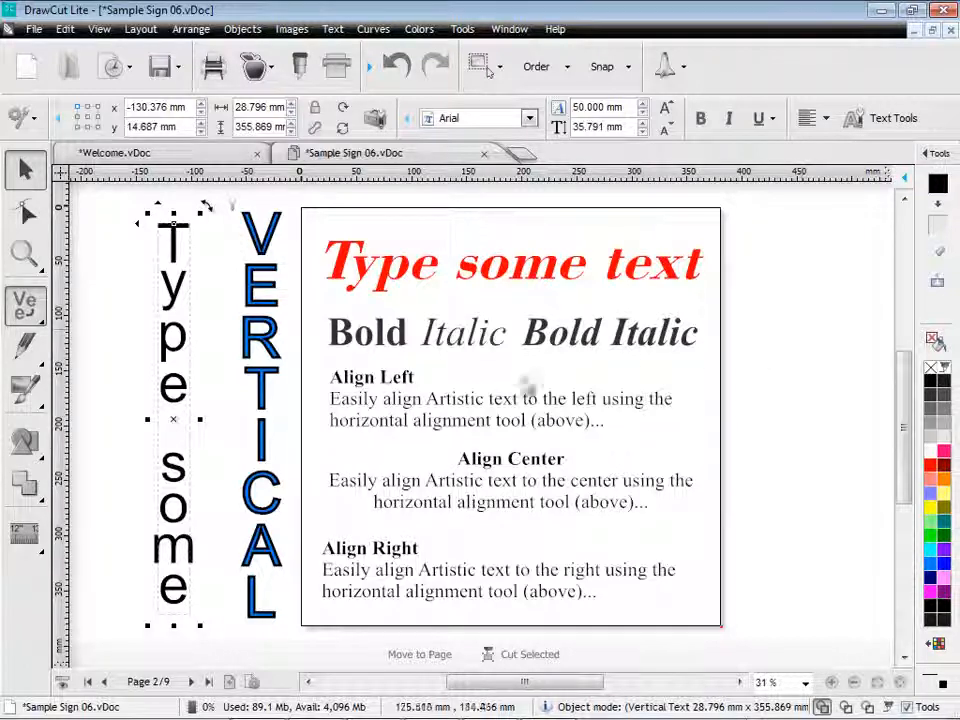
# Step: On page 3, tighten the letter spacing after the "A" in "Arts" and after the "a" in "and" by node editing
pyautogui.click(191, 681)
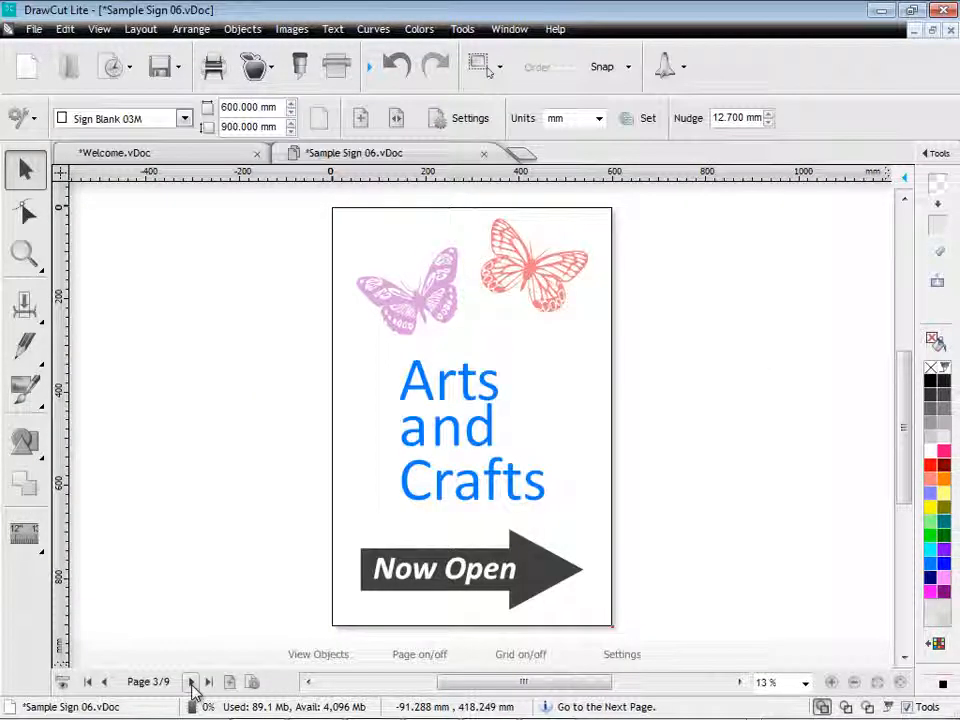
pyautogui.click(25, 305)
pyautogui.click(85, 313)
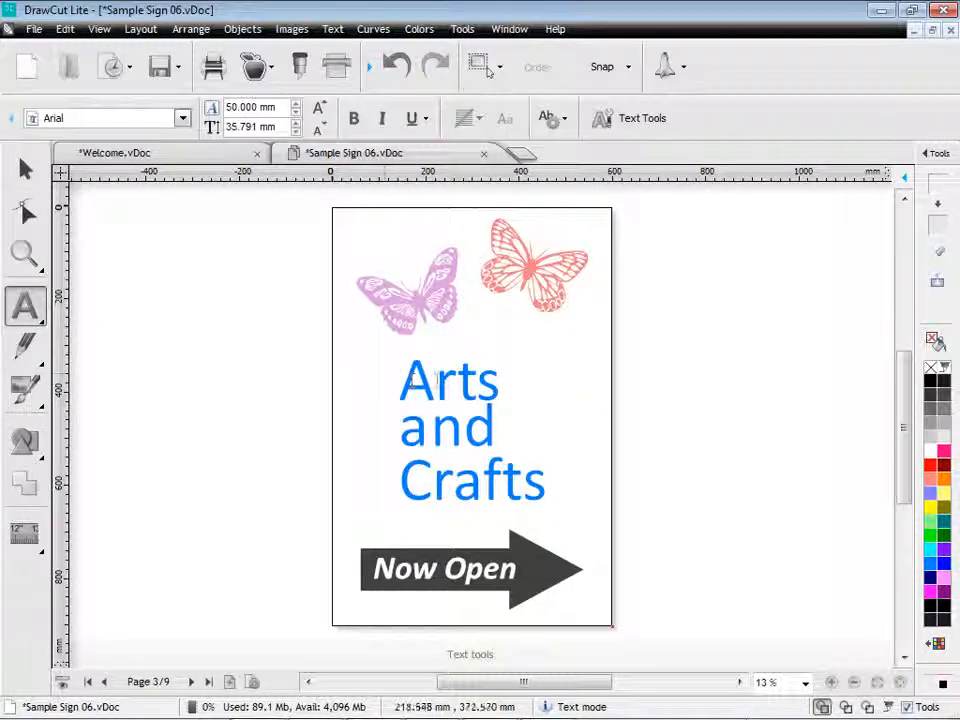
pyautogui.click(436, 378)
pyautogui.click(25, 254)
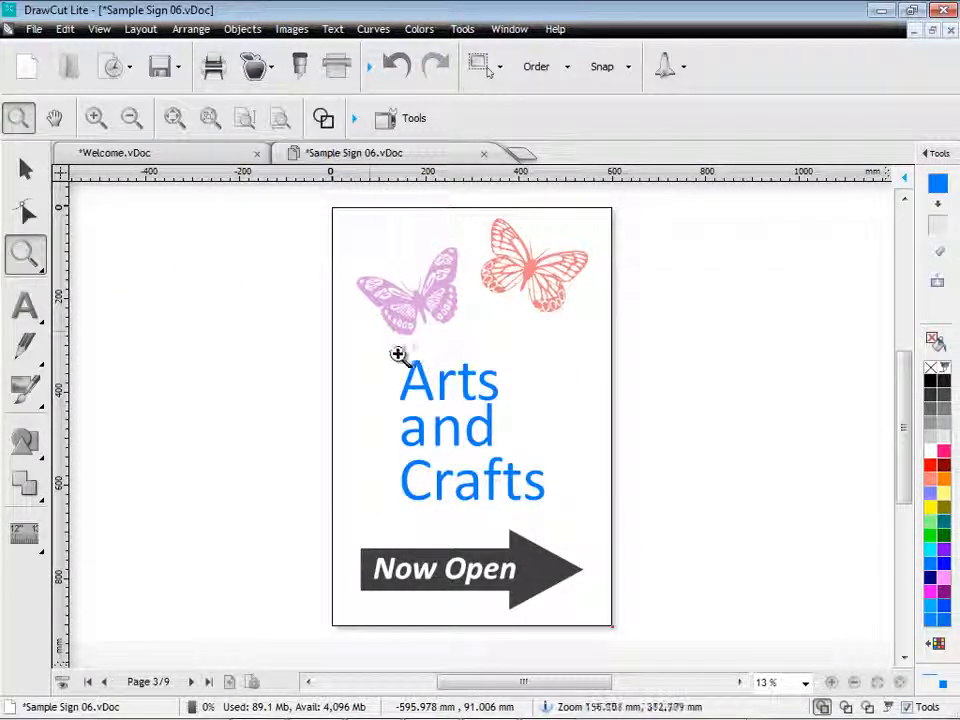
pyautogui.moveTo(382, 338); pyautogui.dragTo(580, 542)
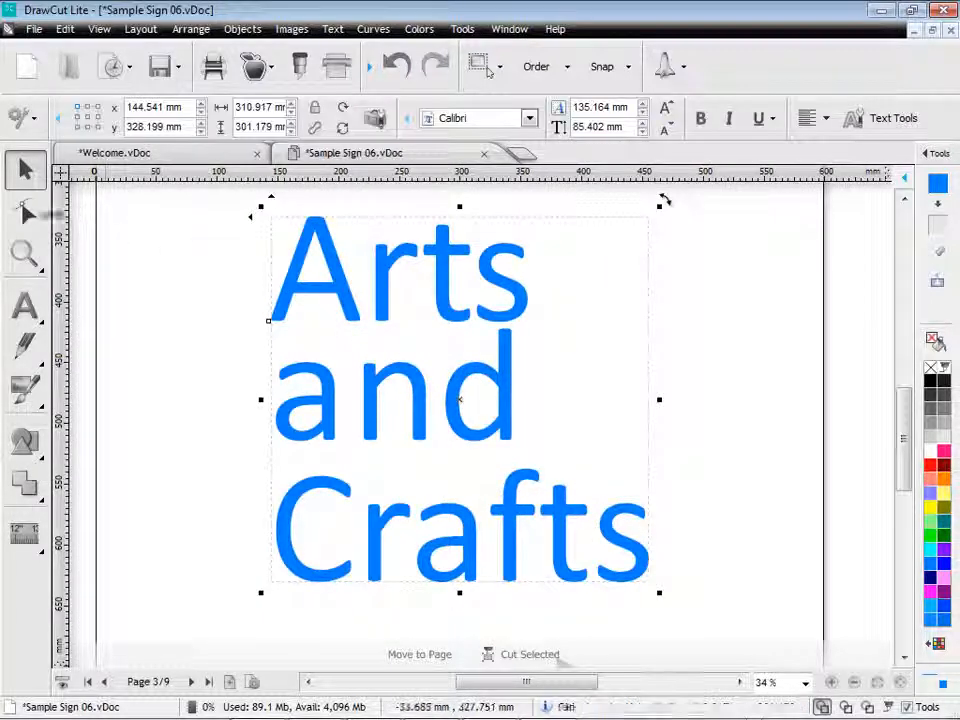
pyautogui.click(27, 211)
pyautogui.moveTo(380, 333)
pyautogui.mouseDown()
pyautogui.moveTo(401, 330)
pyautogui.moveTo(364, 324)
pyautogui.moveTo(366, 335)
pyautogui.mouseUp()
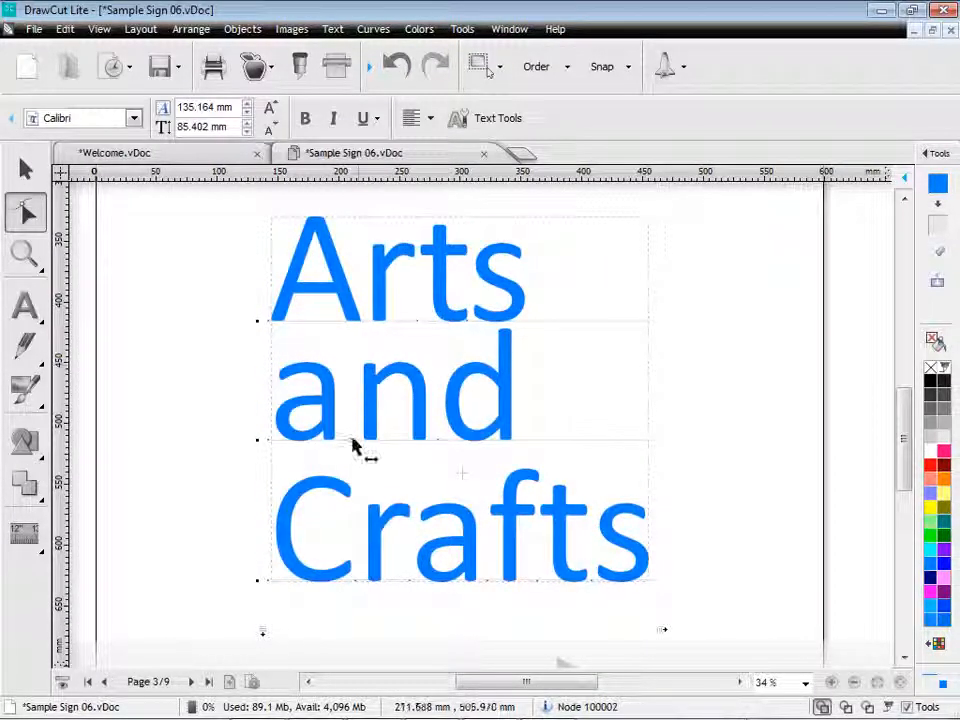
pyautogui.moveTo(343, 446); pyautogui.dragTo(330, 484)
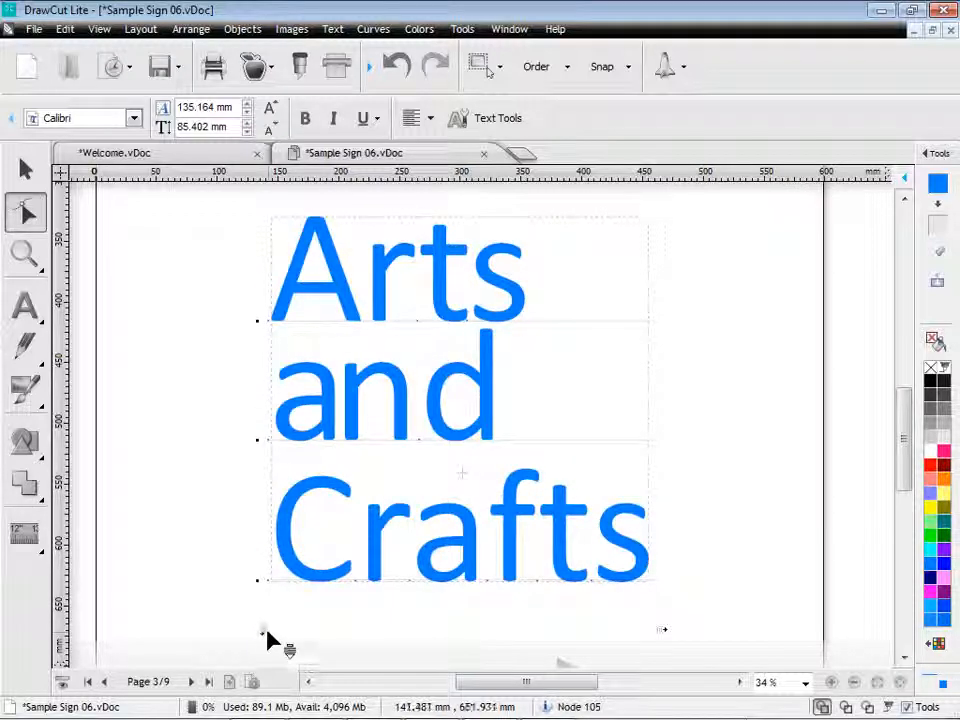
# Step: Even out the line spacing of the "Arts and Crafts" text and fine-tune the height of the "and" line
pyautogui.moveTo(268, 640); pyautogui.dragTo(252, 576)
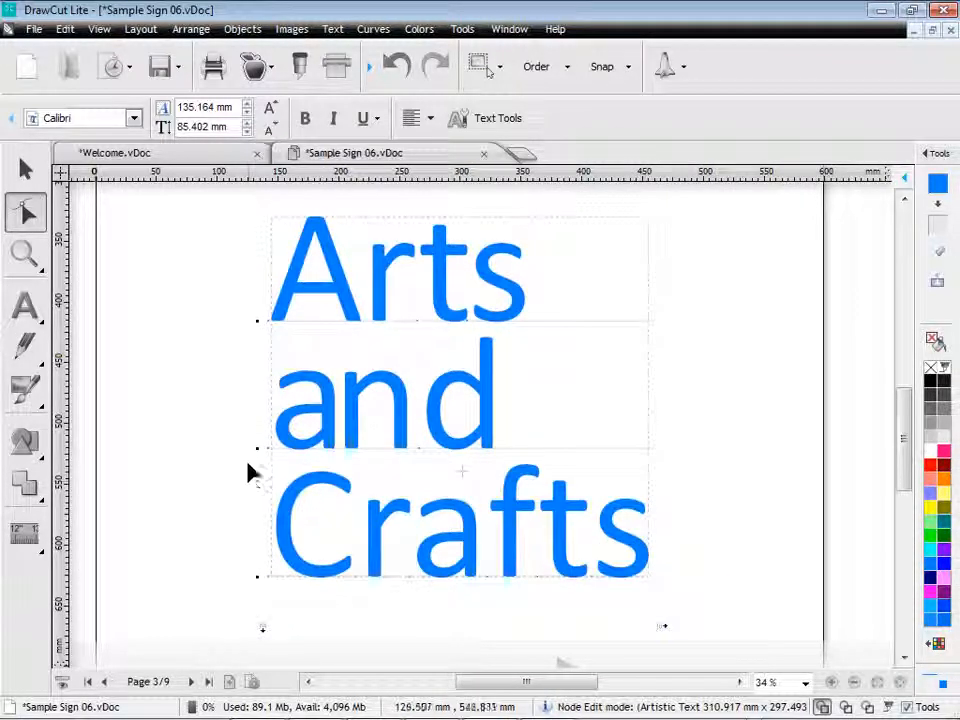
pyautogui.moveTo(257, 449)
pyautogui.mouseDown()
pyautogui.moveTo(257, 439)
pyautogui.moveTo(262, 452)
pyautogui.mouseUp()
pyautogui.click(898, 682)
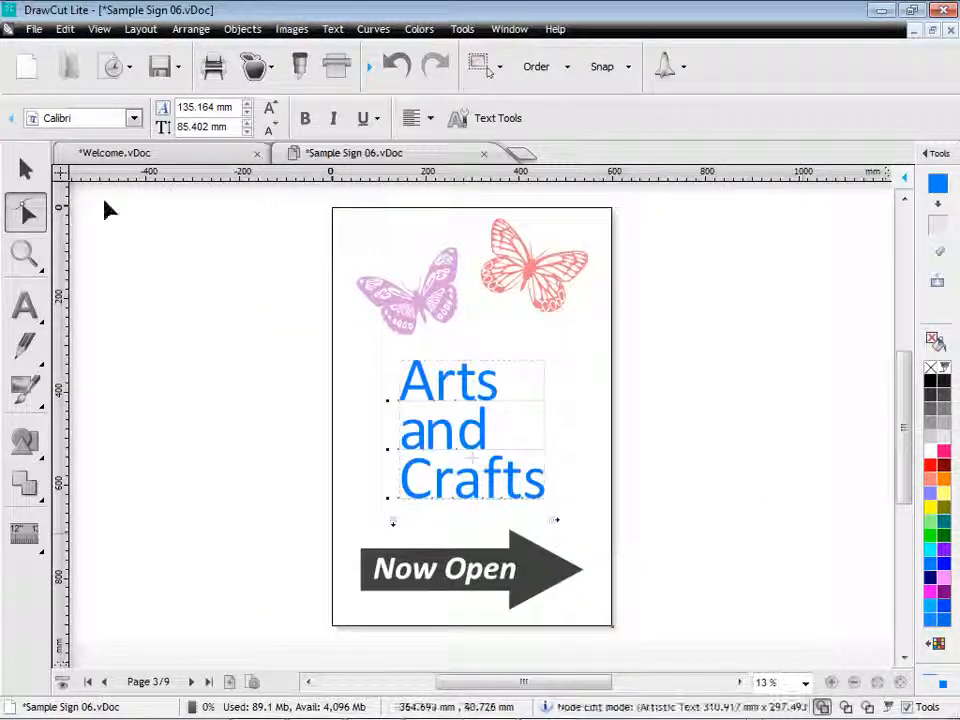
# Step: Center-align the "Arts and Crafts" text, make it bold and shift it slightly left on the page
pyautogui.click(26, 169)
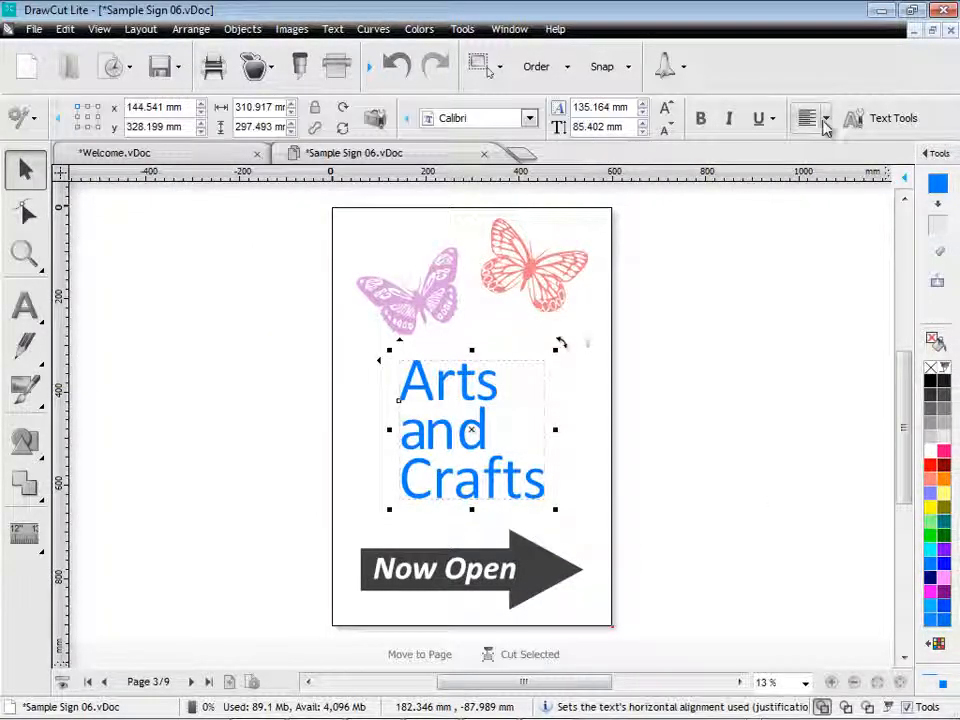
pyautogui.click(812, 119)
pyautogui.click(797, 184)
pyautogui.moveTo(483, 449); pyautogui.dragTo(474, 452)
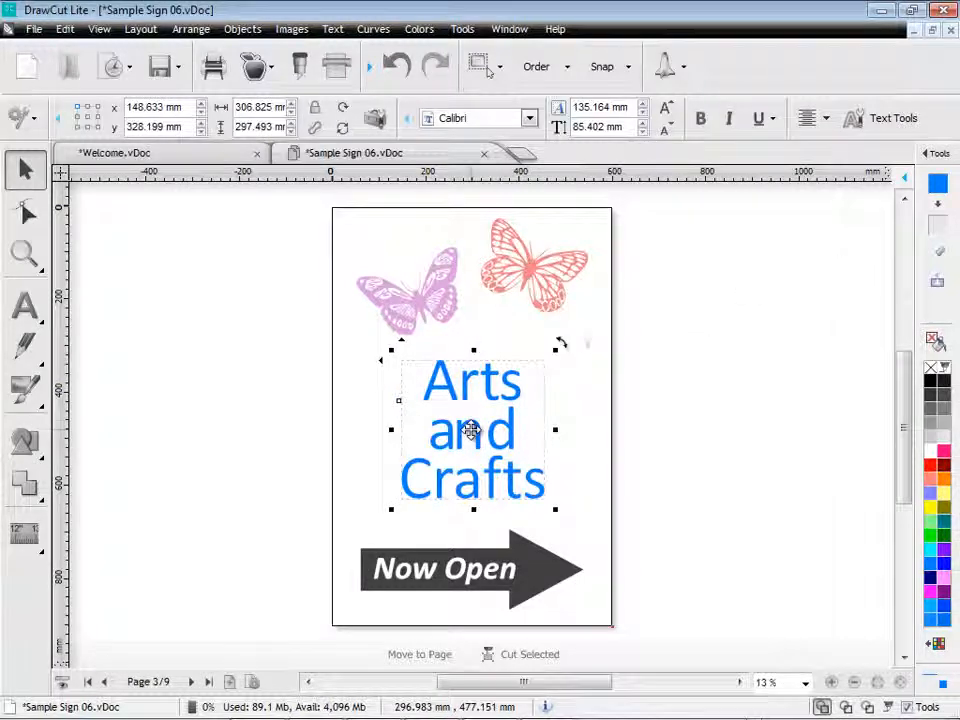
pyautogui.click(655, 450)
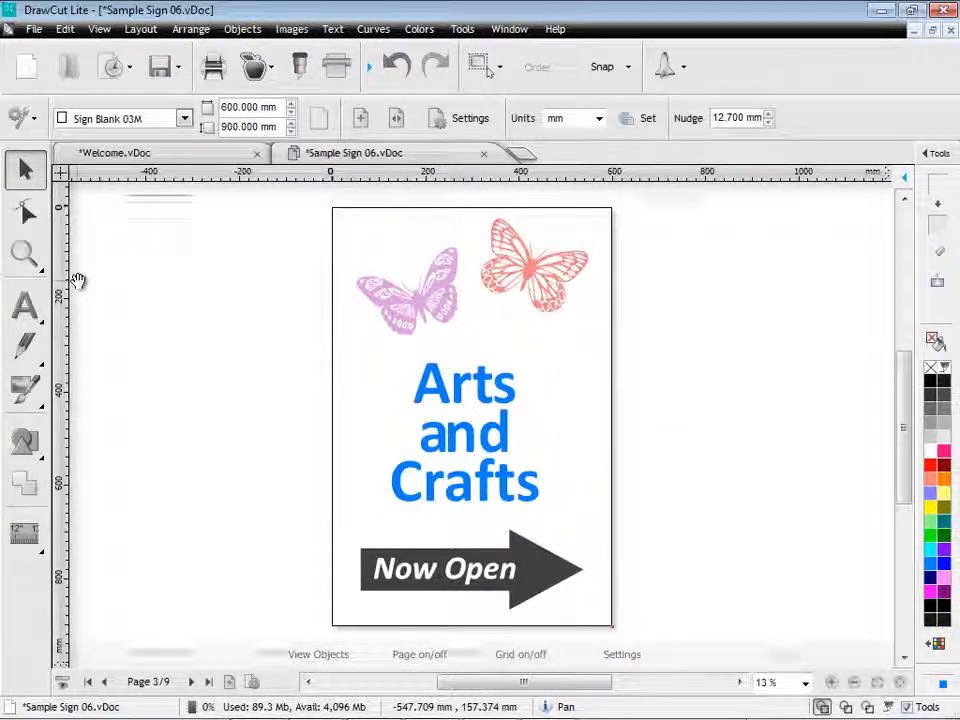
# Step: Recolor the "Now Open" text with the arrow's dark gray and make it display light against the arrow
pyautogui.click(28, 258)
pyautogui.moveTo(312, 510); pyautogui.dragTo(604, 608)
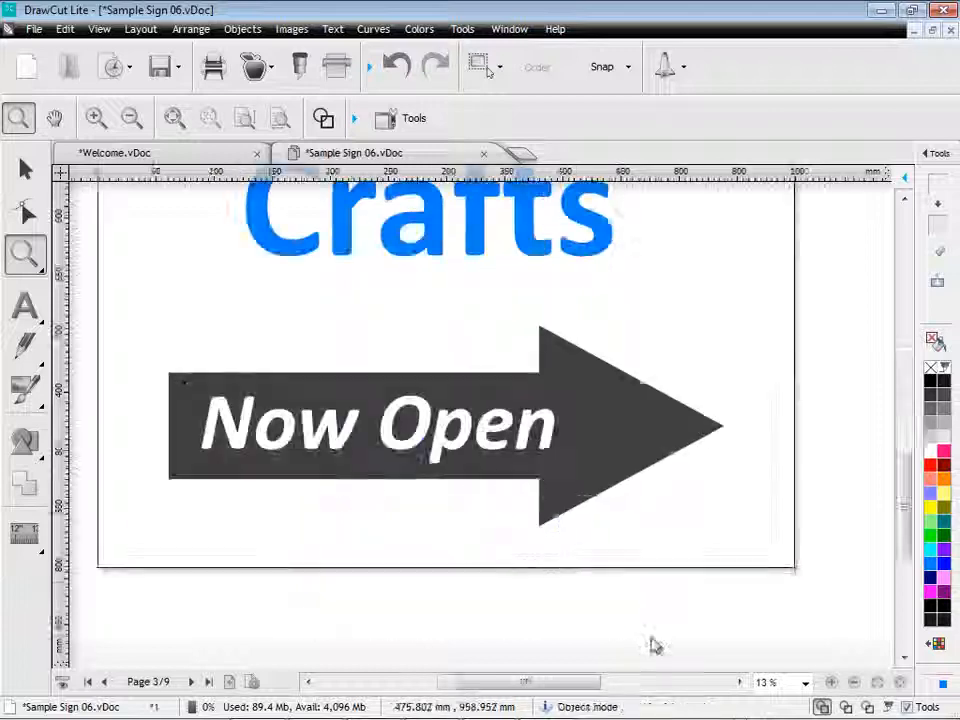
pyautogui.click(447, 447)
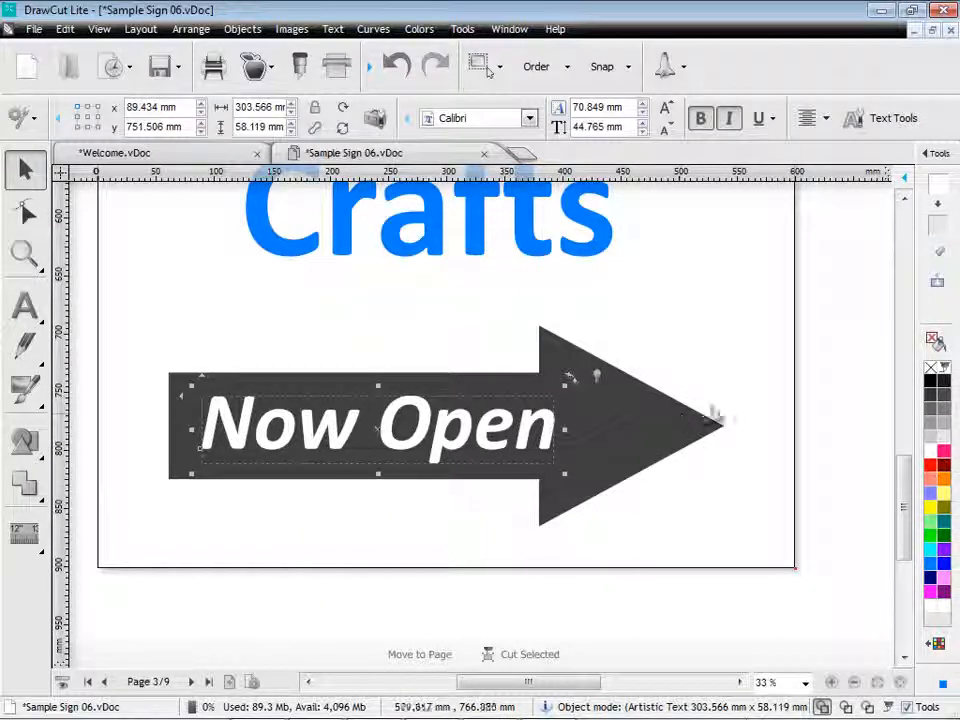
pyautogui.click(713, 415)
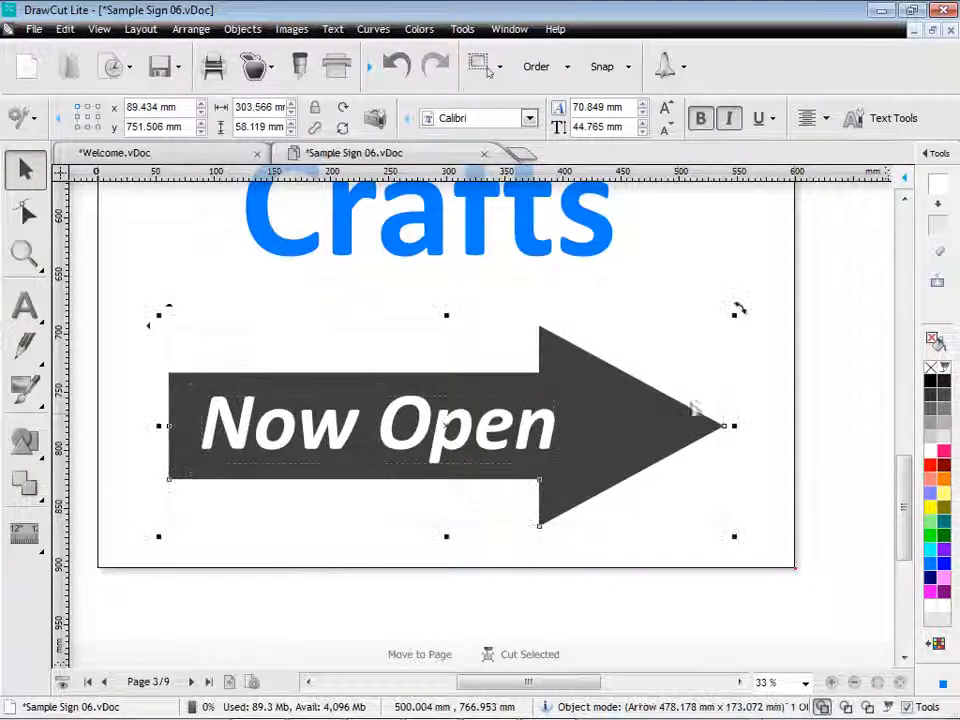
pyautogui.click(537, 430)
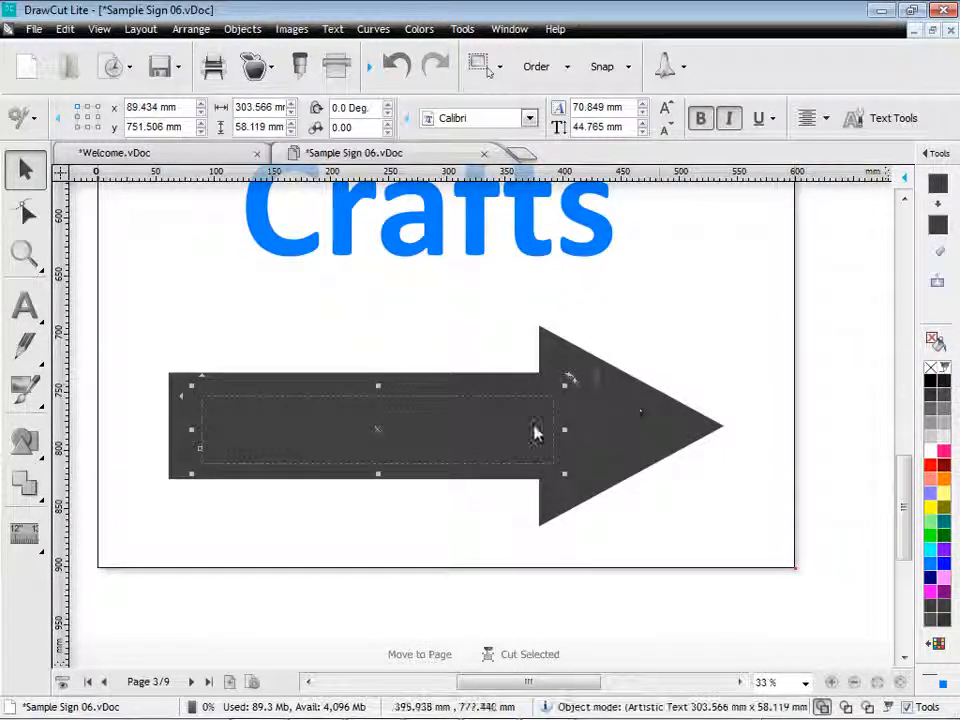
pyautogui.click(940, 283)
pyautogui.press('Escape')
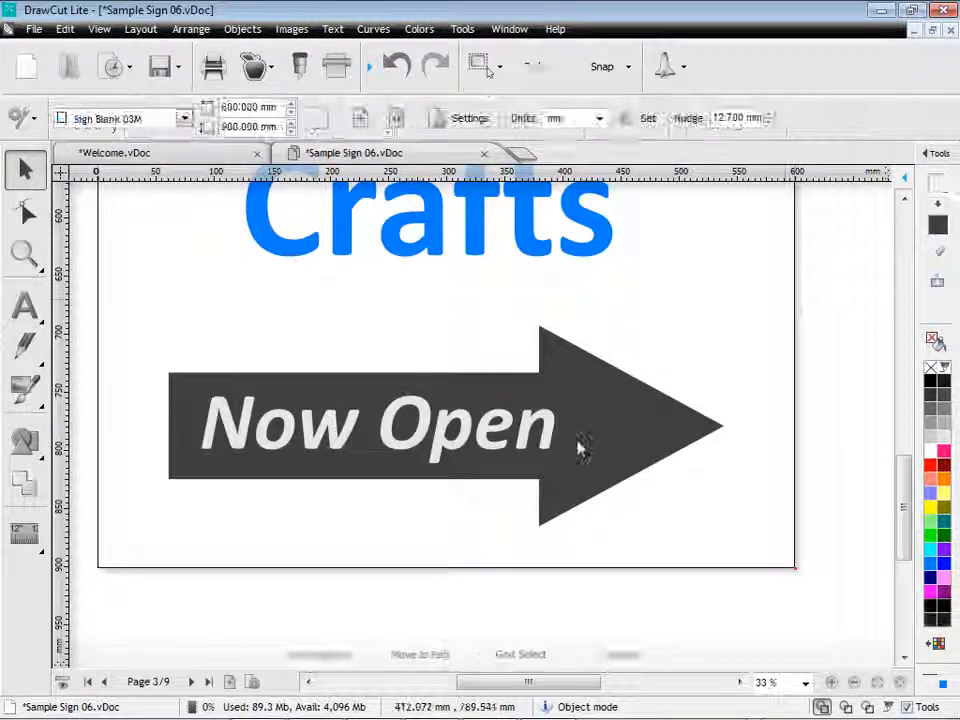
# Step: Preview the arrow and "Now Open" text as a cut job on the Secabo T60, without sending it to the cutter
pyautogui.moveTo(150, 279); pyautogui.dragTo(797, 583)
pyautogui.click(306, 66)
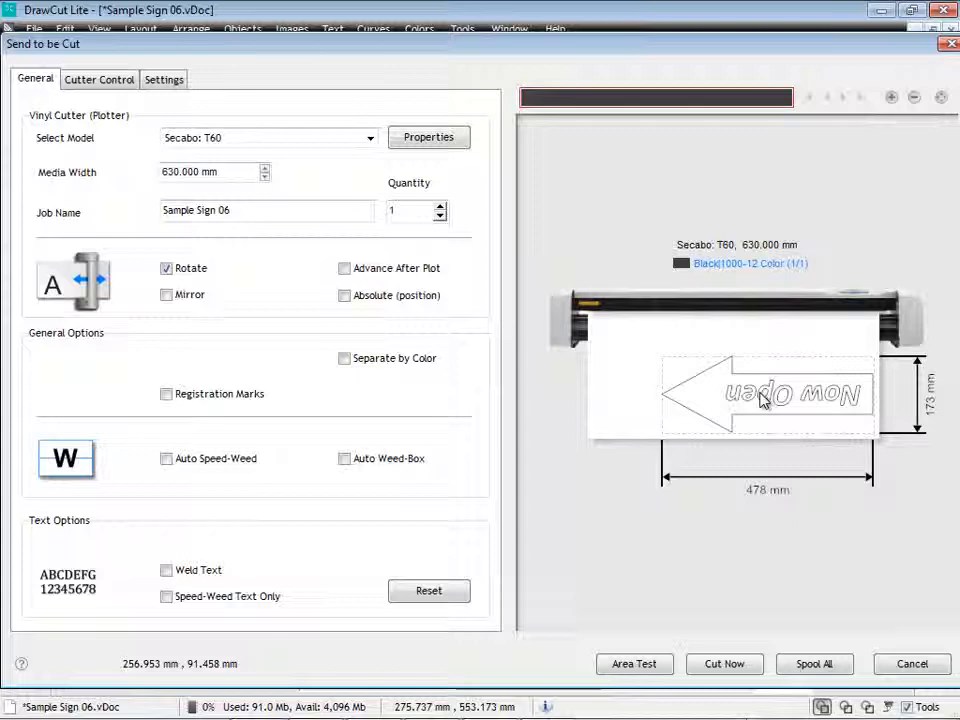
pyautogui.click(912, 664)
pyautogui.click(900, 684)
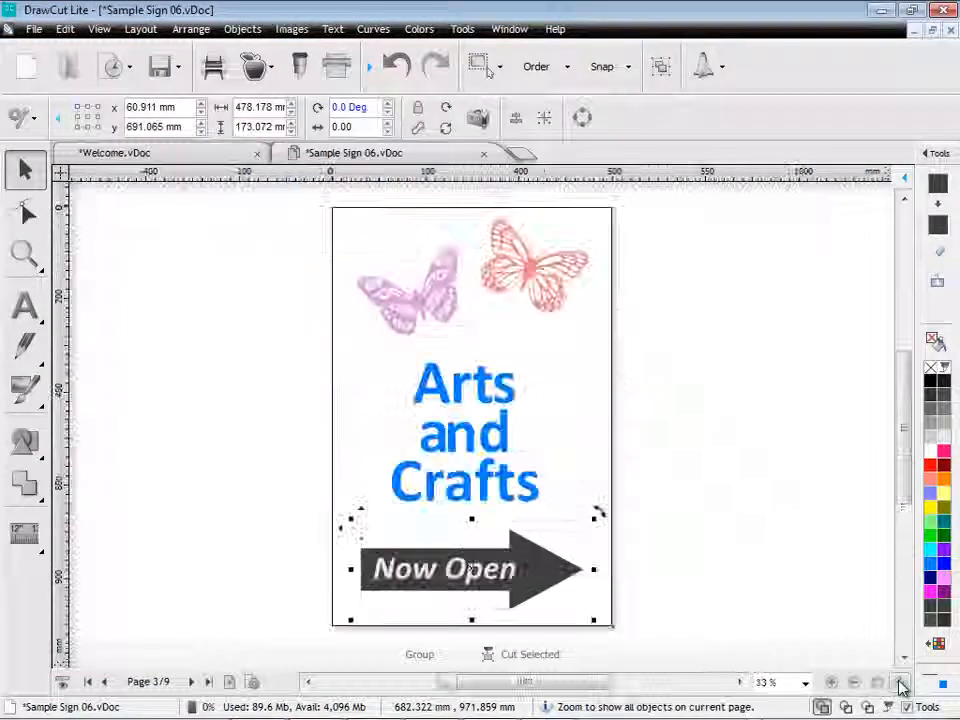
pyautogui.click(792, 571)
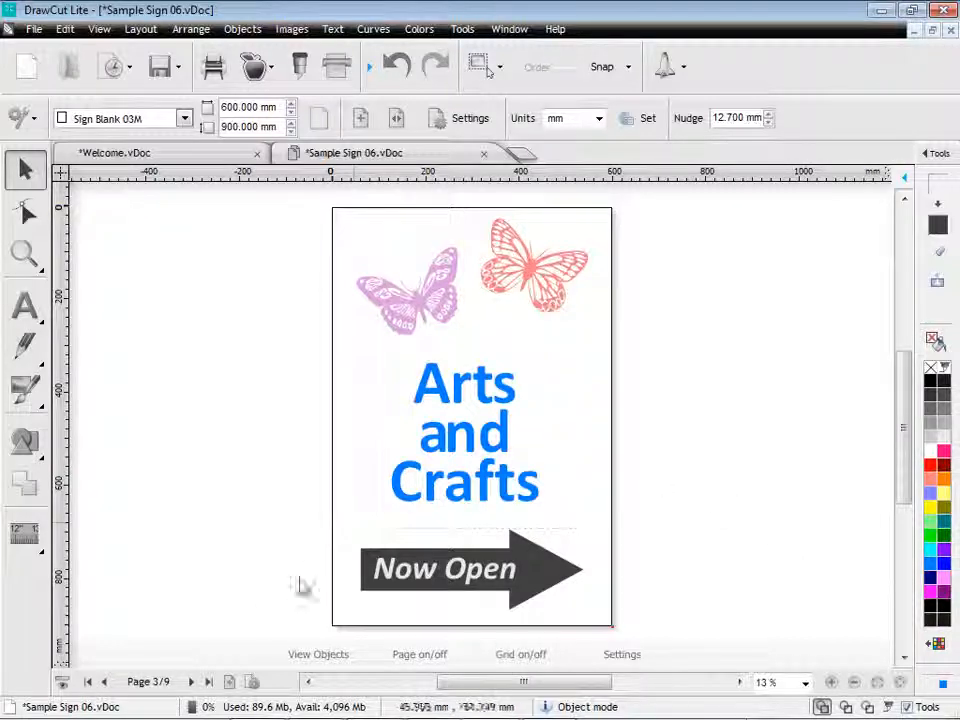
# Step: Go to page 4, select the kangaroo and display it in wireframe
pyautogui.click(191, 681)
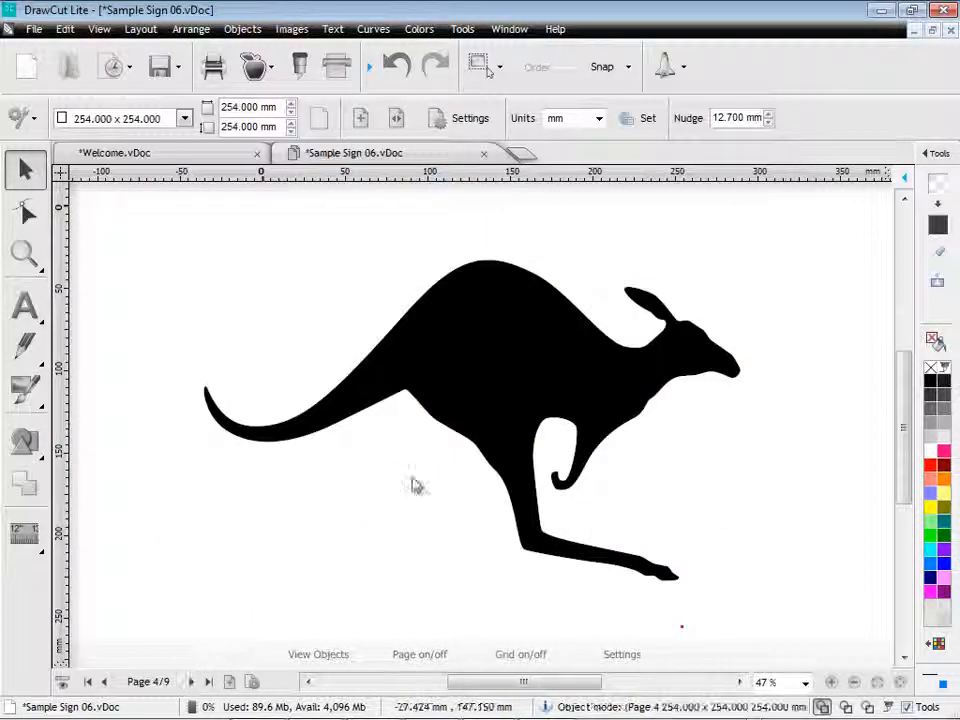
pyautogui.click(628, 380)
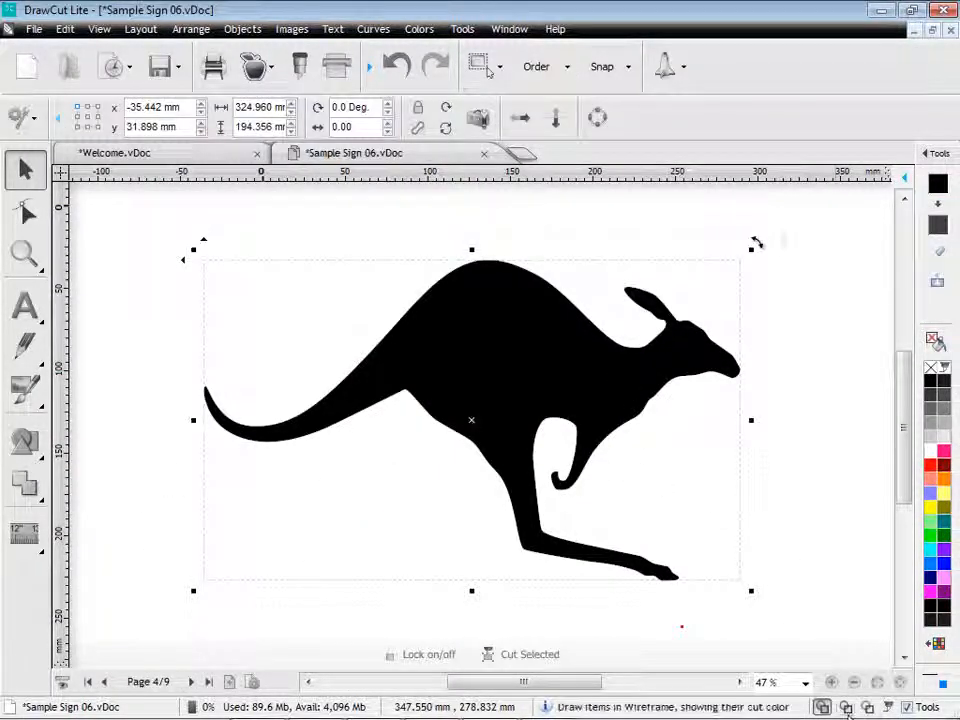
pyautogui.click(846, 707)
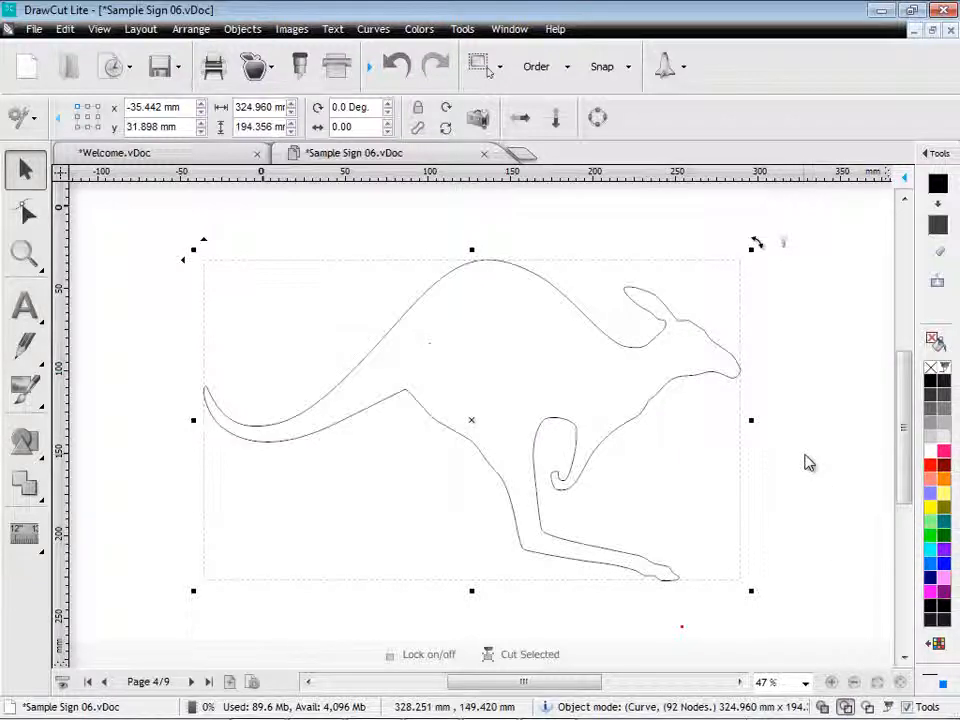
# Step: Reshape the curve of the kangaroo's back by moving its nodes, and return to the filled display
pyautogui.click(27, 212)
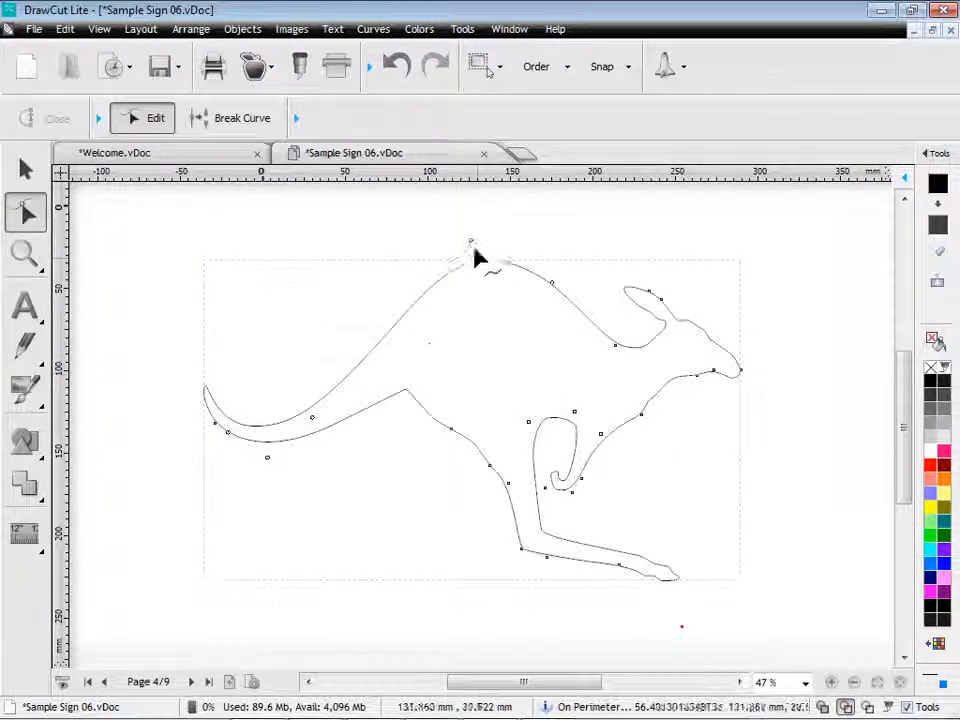
pyautogui.moveTo(471, 240); pyautogui.dragTo(440, 245)
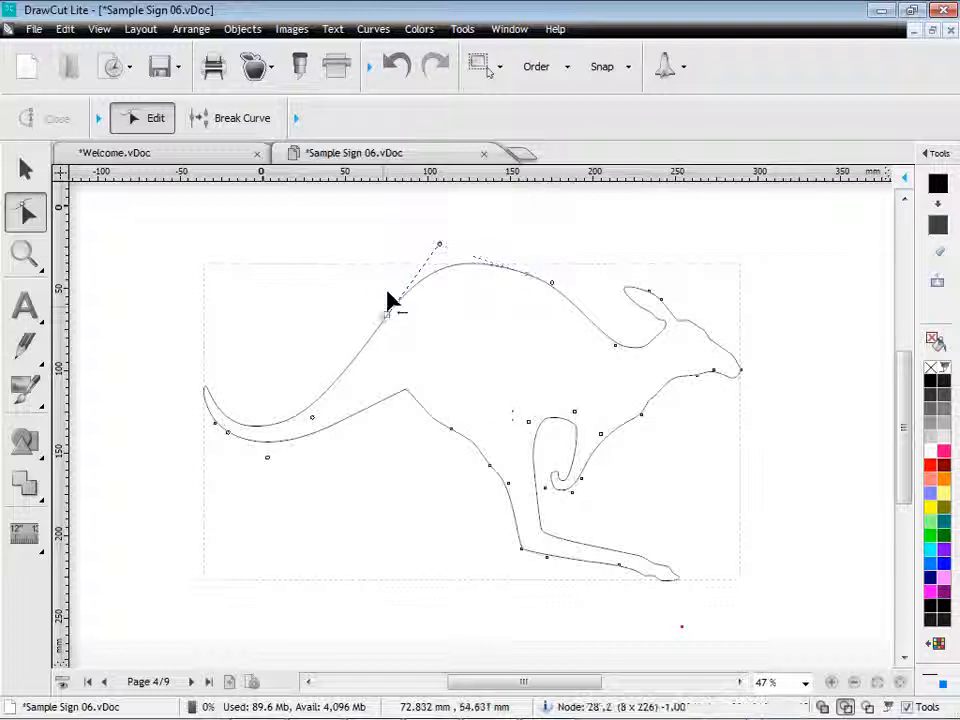
pyautogui.click(388, 294)
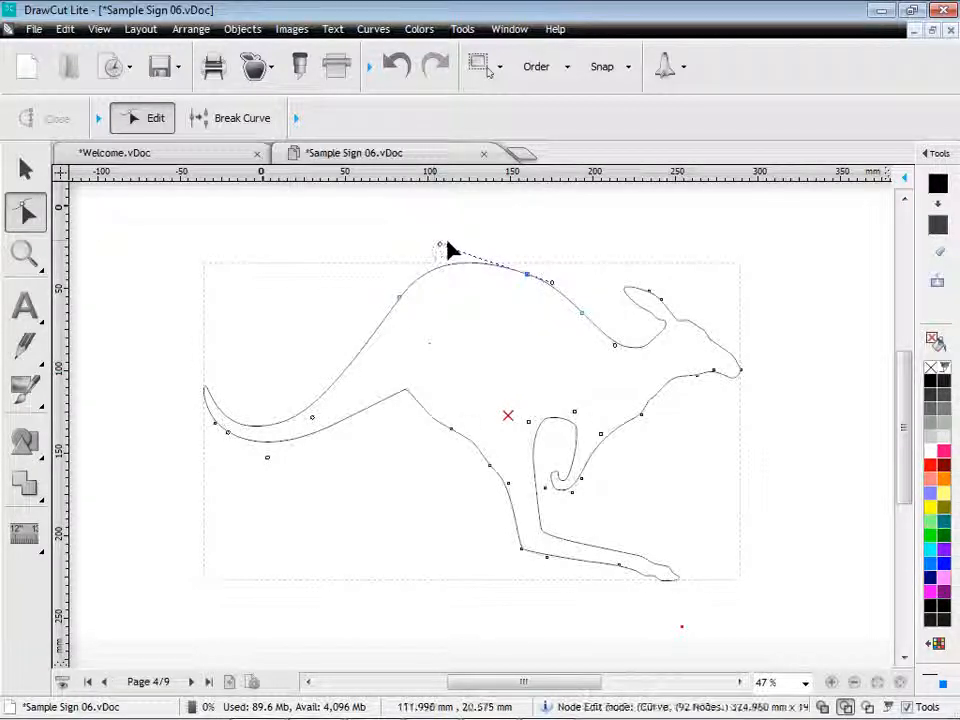
pyautogui.moveTo(443, 241); pyautogui.dragTo(456, 229)
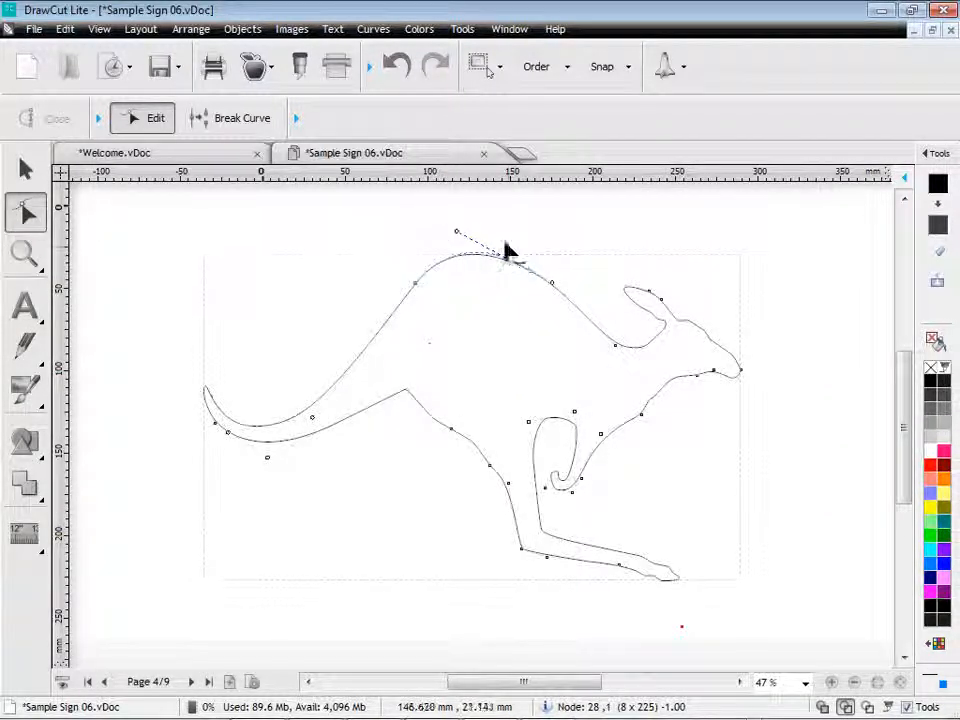
pyautogui.moveTo(552, 284); pyautogui.dragTo(555, 291)
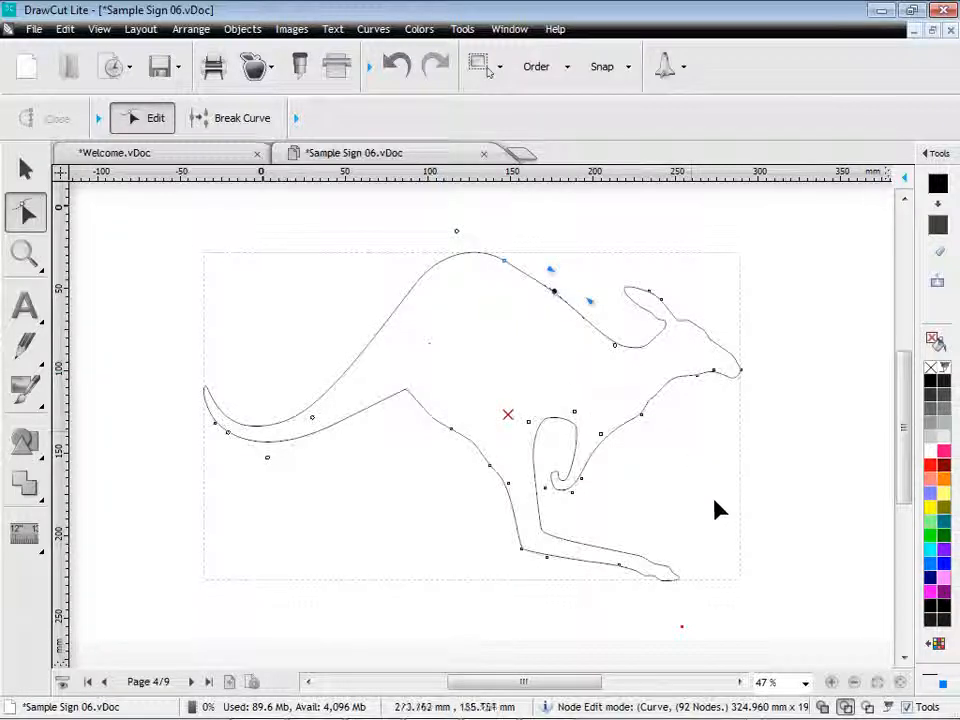
pyautogui.click(822, 707)
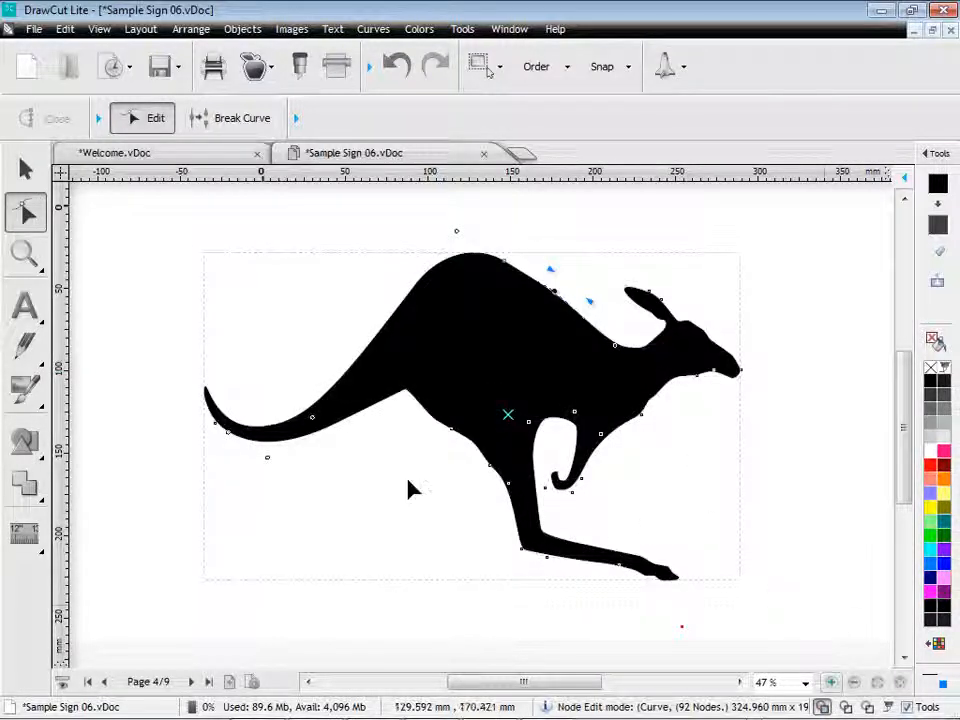
# Step: Sketch a freehand cloud-like curve about 87 by 55 mm and move it above the kangaroo's tail
pyautogui.click(27, 345)
pyautogui.click(137, 350)
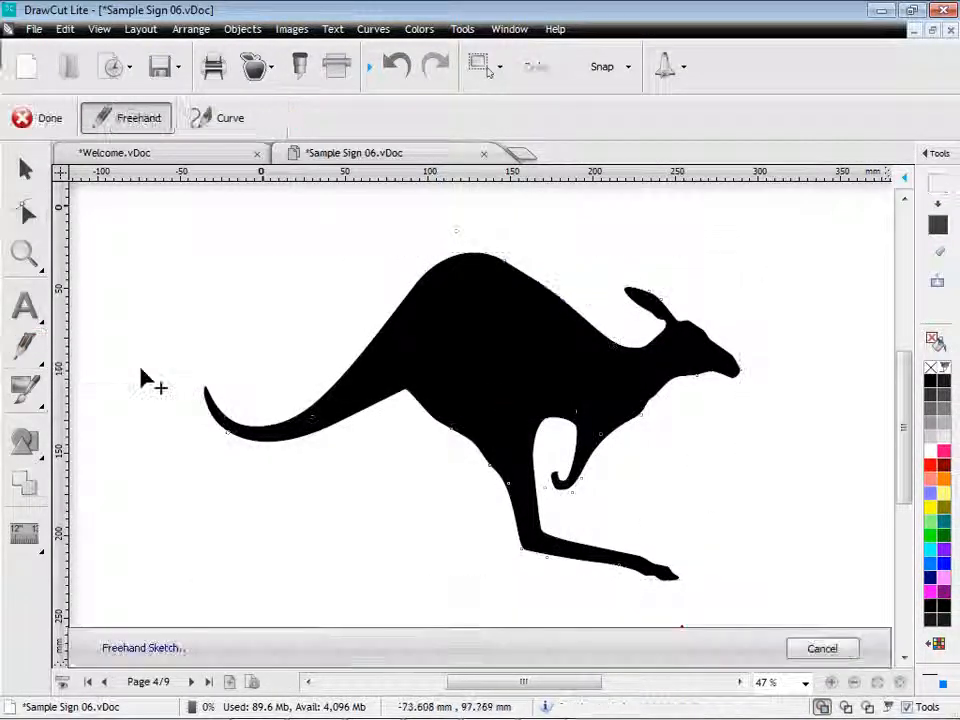
pyautogui.moveTo(180, 548); pyautogui.dragTo(254, 502)
pyautogui.moveTo(299, 549)
pyautogui.mouseDown()
pyautogui.moveTo(243, 551)
pyautogui.moveTo(238, 588)
pyautogui.mouseUp()
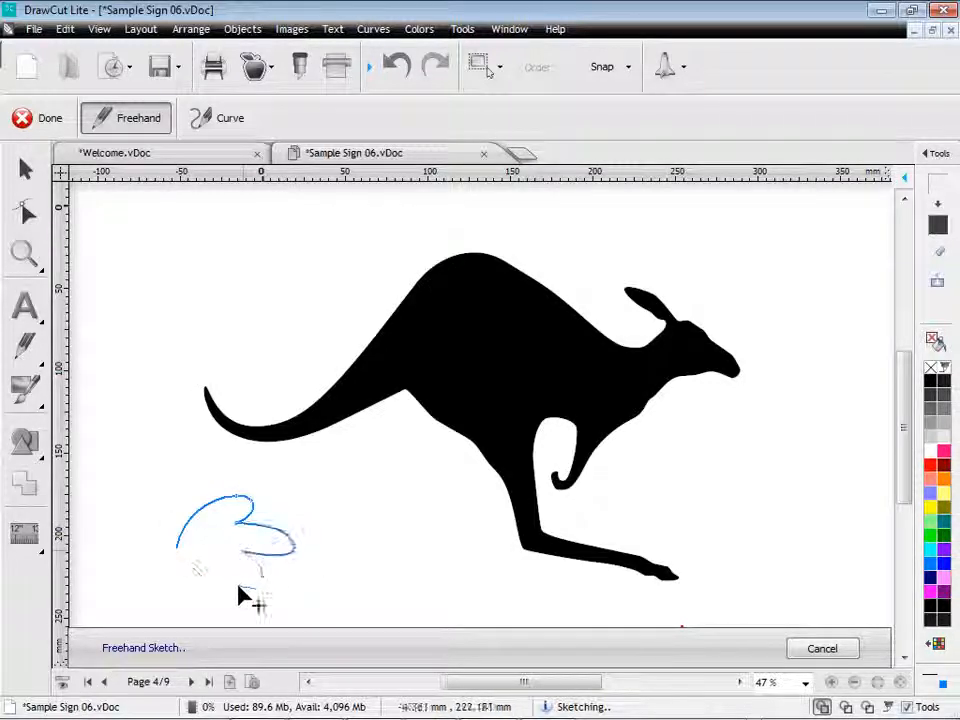
pyautogui.moveTo(148, 579); pyautogui.dragTo(150, 580)
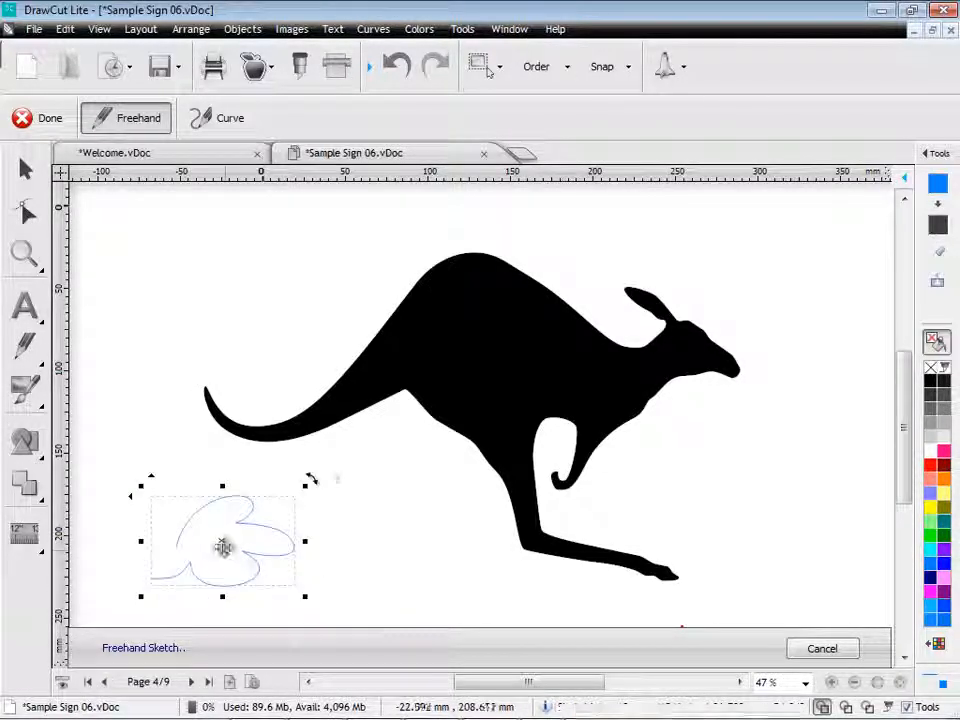
pyautogui.moveTo(222, 546); pyautogui.dragTo(213, 268)
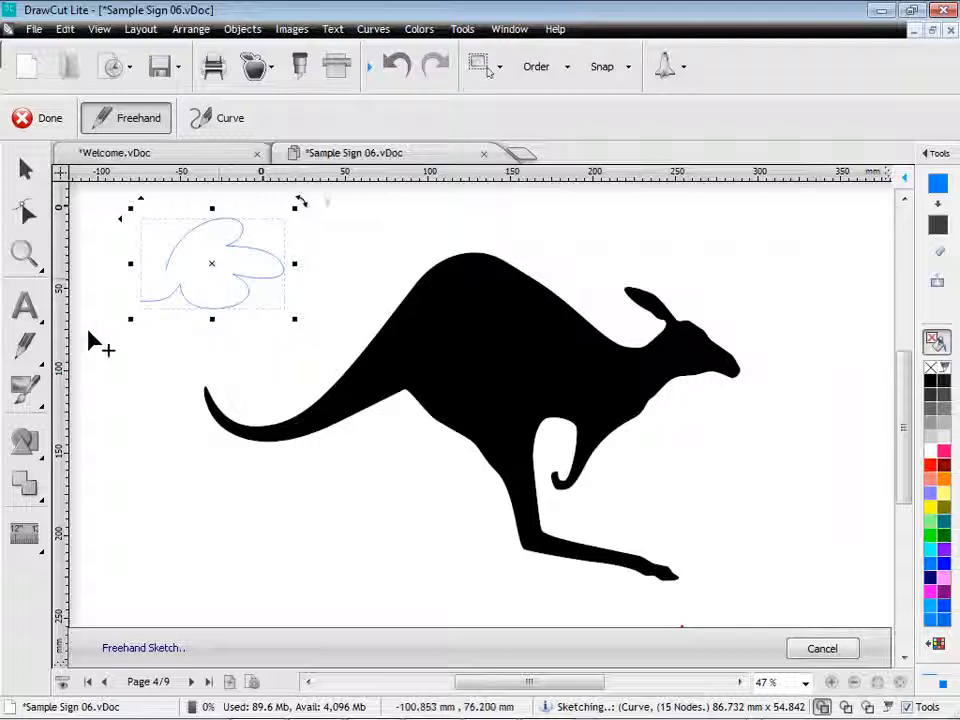
# Step: Draw a wavy curve path about 209 mm wide below the kangaroo's tail, ending in a sharp corner
pyautogui.moveTo(32, 340)
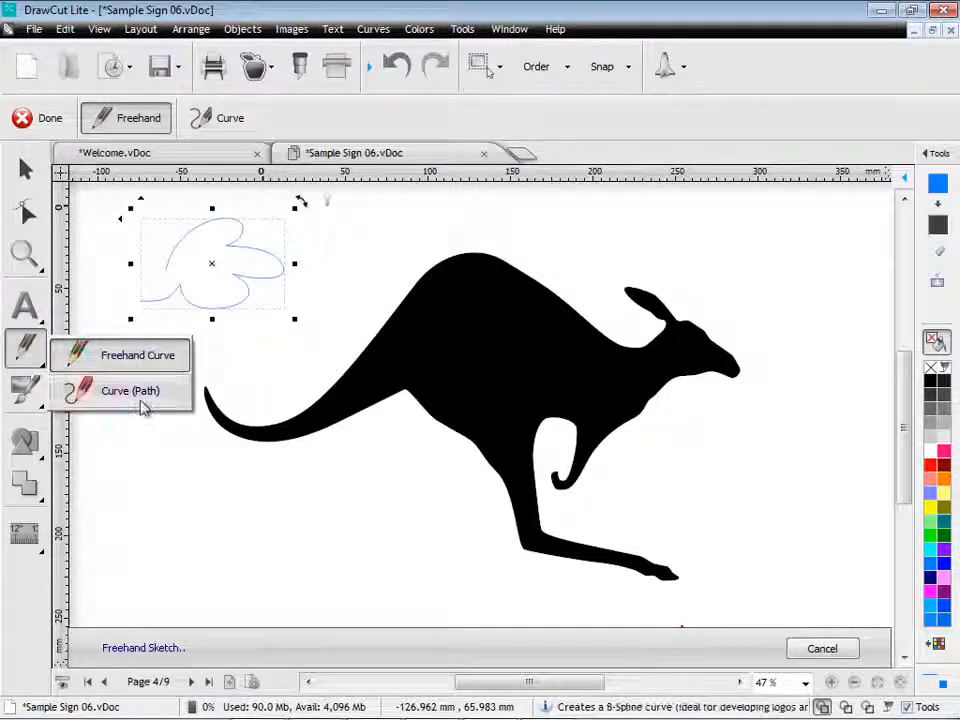
pyautogui.click(122, 399)
pyautogui.click(103, 448)
pyautogui.click(186, 332)
pyautogui.click(197, 497)
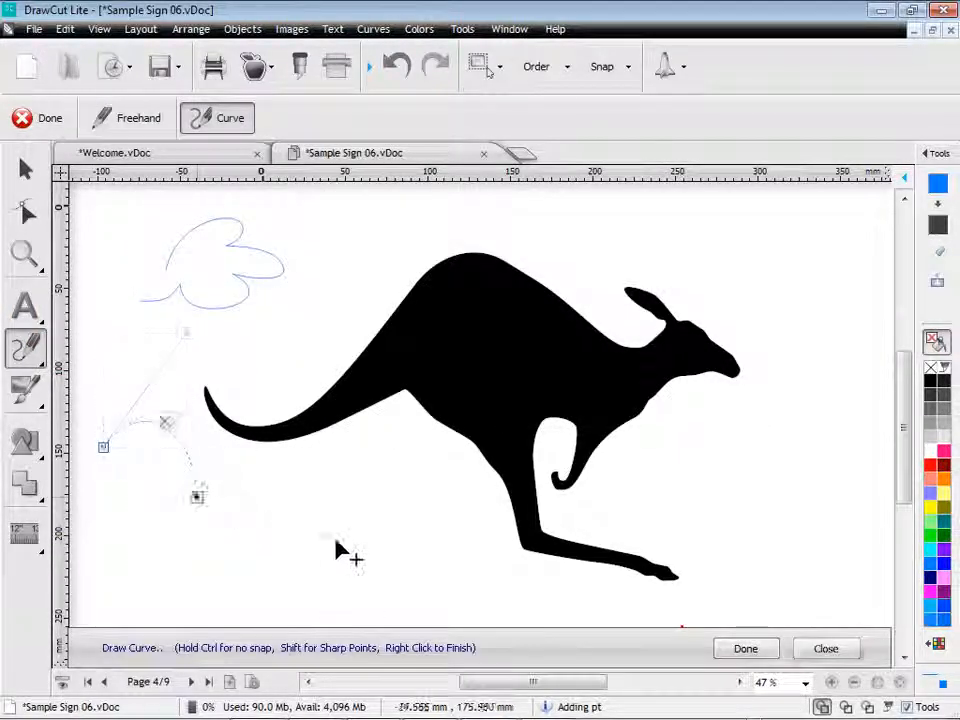
pyautogui.click(338, 540)
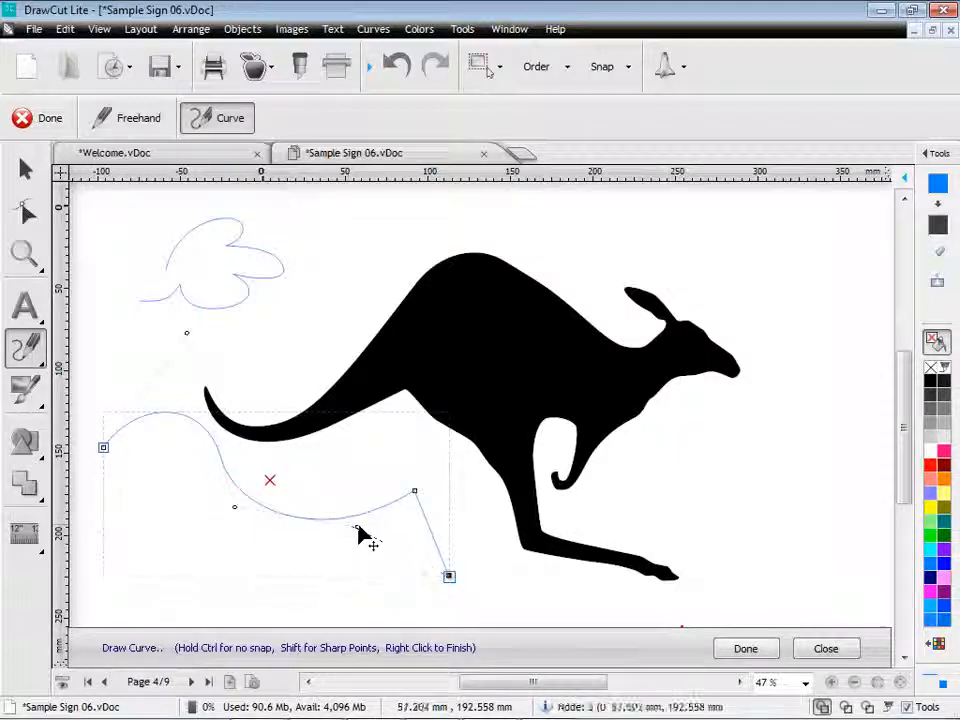
# Step: Deepen the dip of the wavy curve by moving its lower control points, finish it and deselect it
pyautogui.moveTo(356, 525); pyautogui.dragTo(309, 562)
pyautogui.moveTo(230, 508); pyautogui.dragTo(207, 507)
pyautogui.click(748, 650)
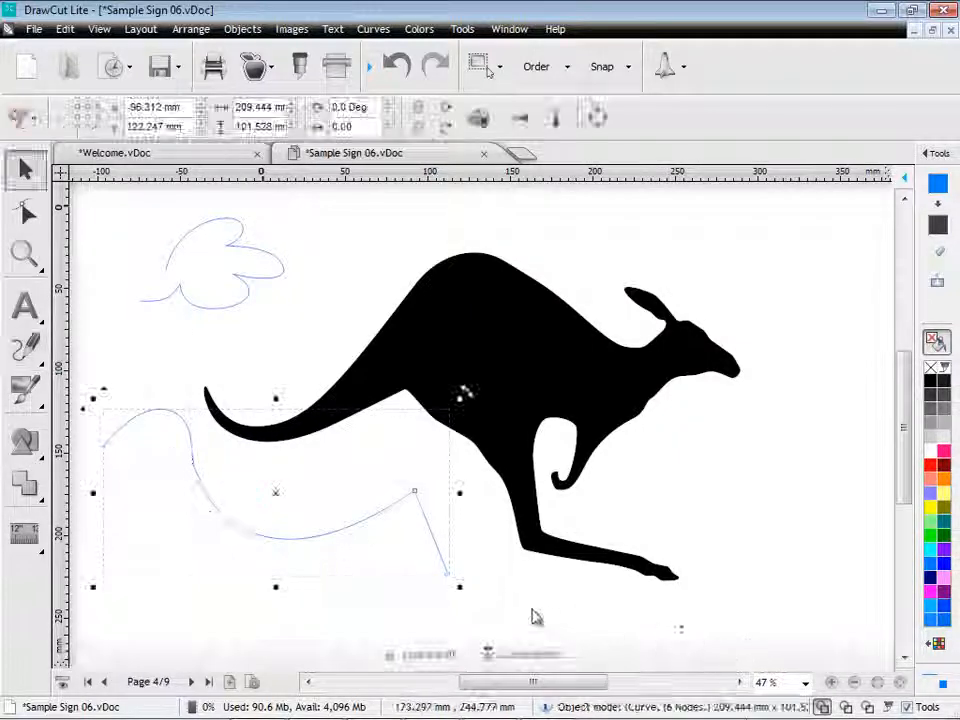
pyautogui.click(512, 601)
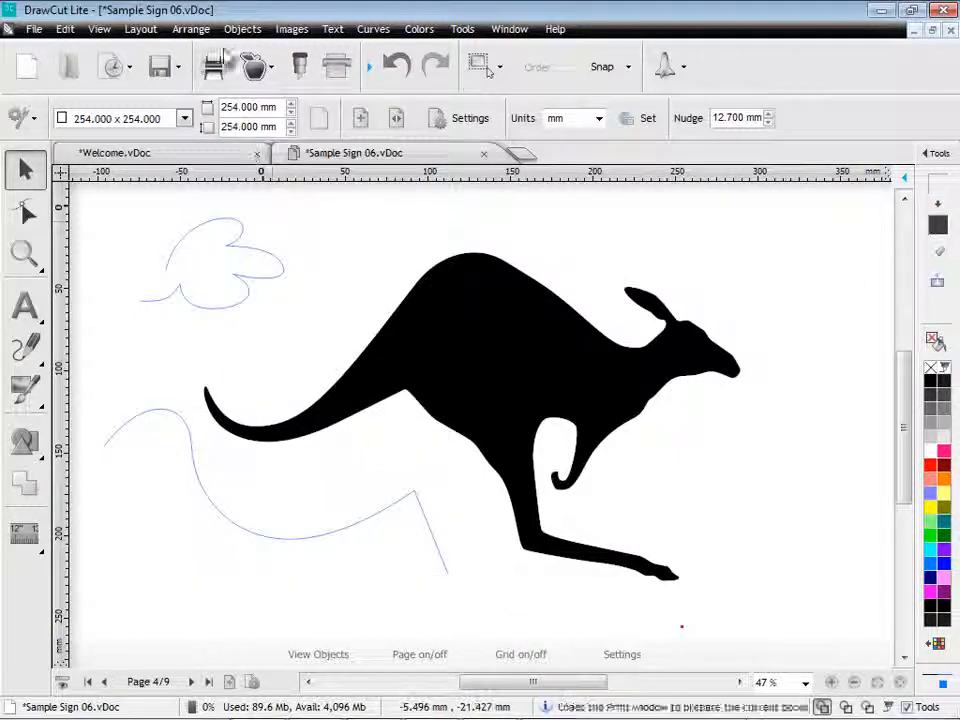
# Step: Insert a blank page directly after the kangaroo page
pyautogui.click(141, 29)
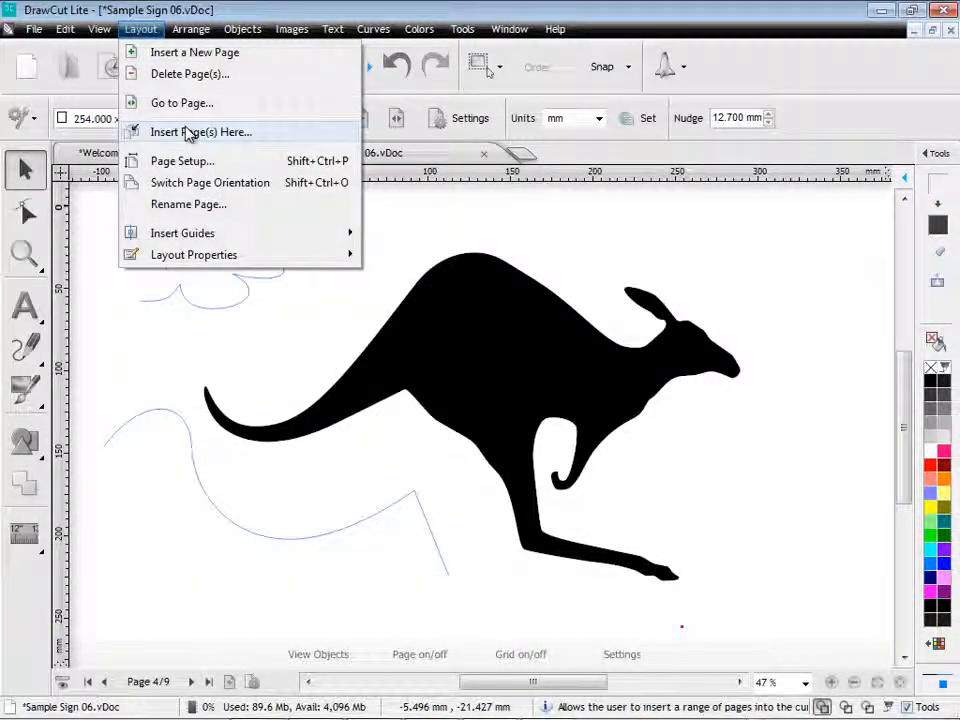
pyautogui.click(195, 131)
pyautogui.click(448, 411)
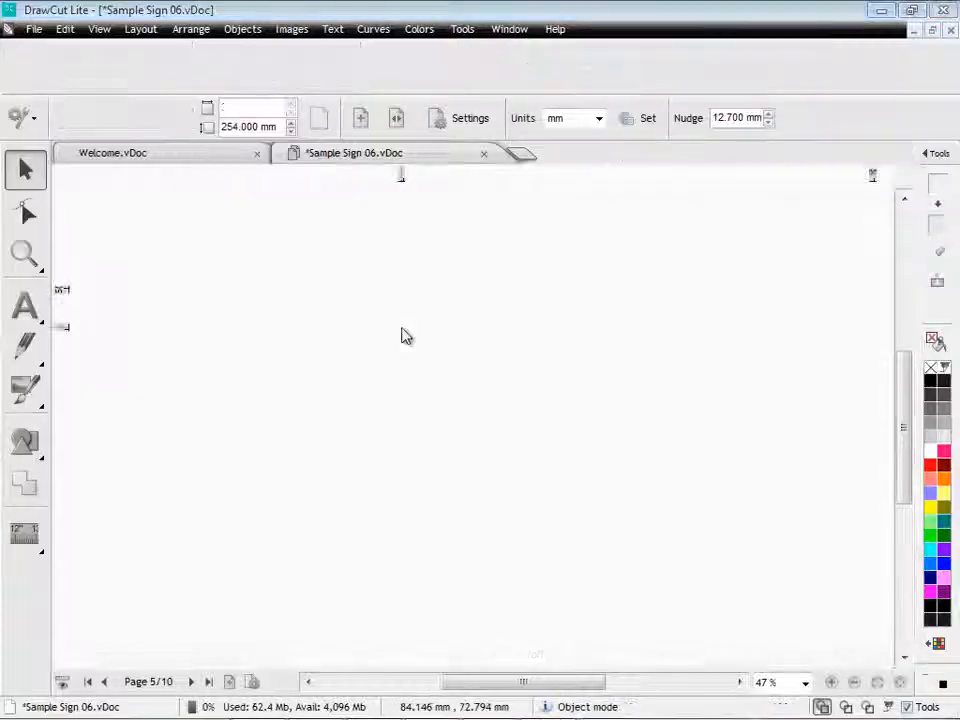
# Step: Import apples.jpg from the Samples folder, place it about 264 mm wide on page 5 and shift it down
pyautogui.click(291, 29)
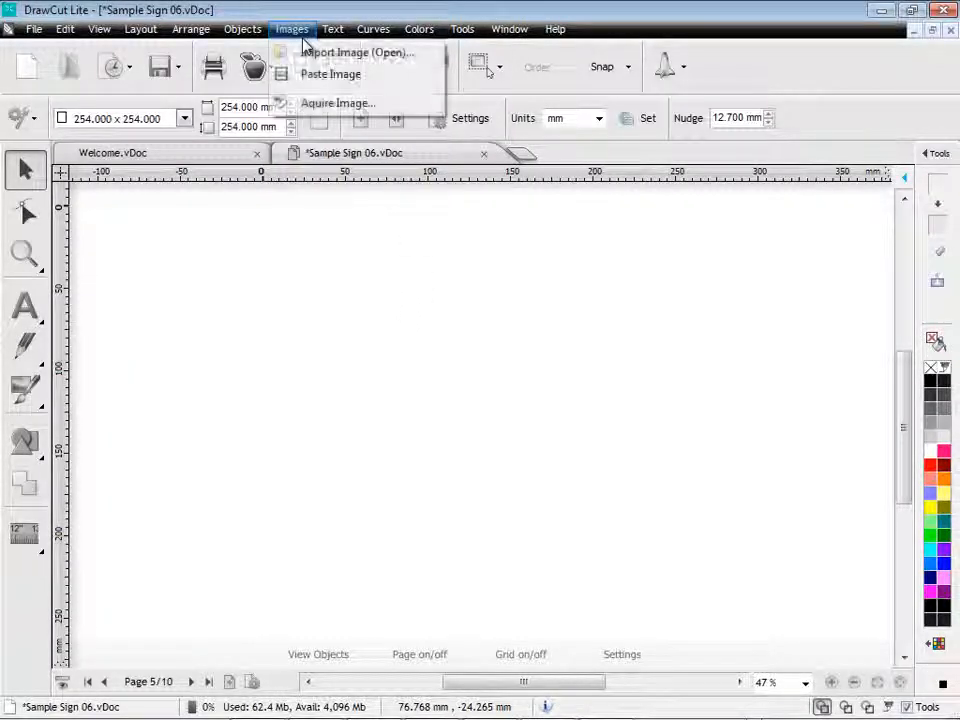
pyautogui.click(317, 55)
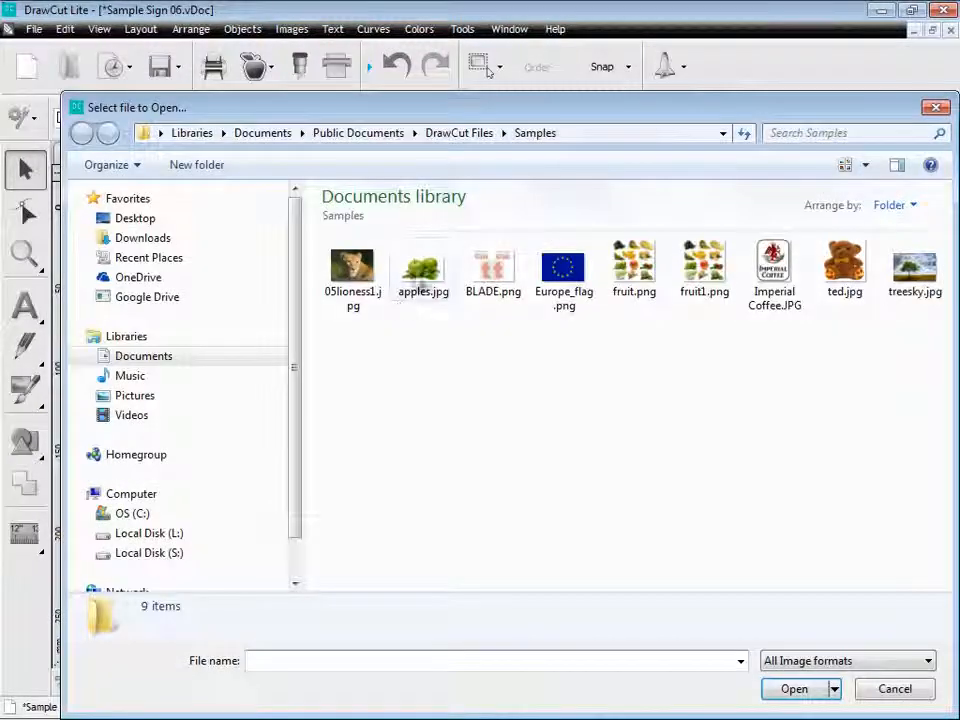
pyautogui.doubleClick(422, 280)
pyautogui.moveTo(440, 388); pyautogui.dragTo(664, 498)
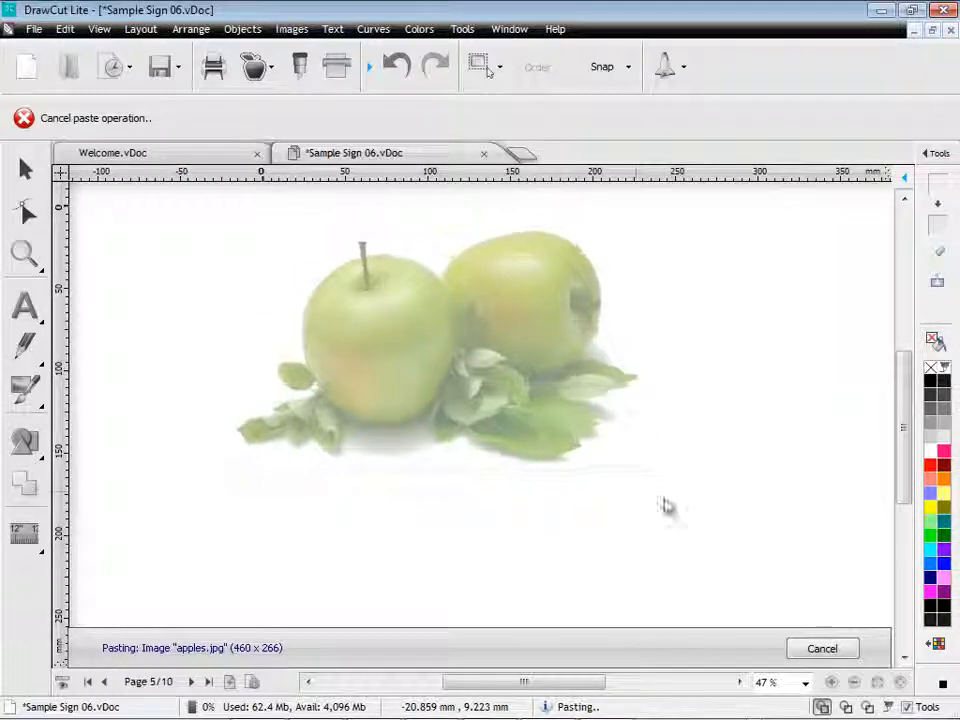
pyautogui.moveTo(545, 309); pyautogui.dragTo(544, 387)
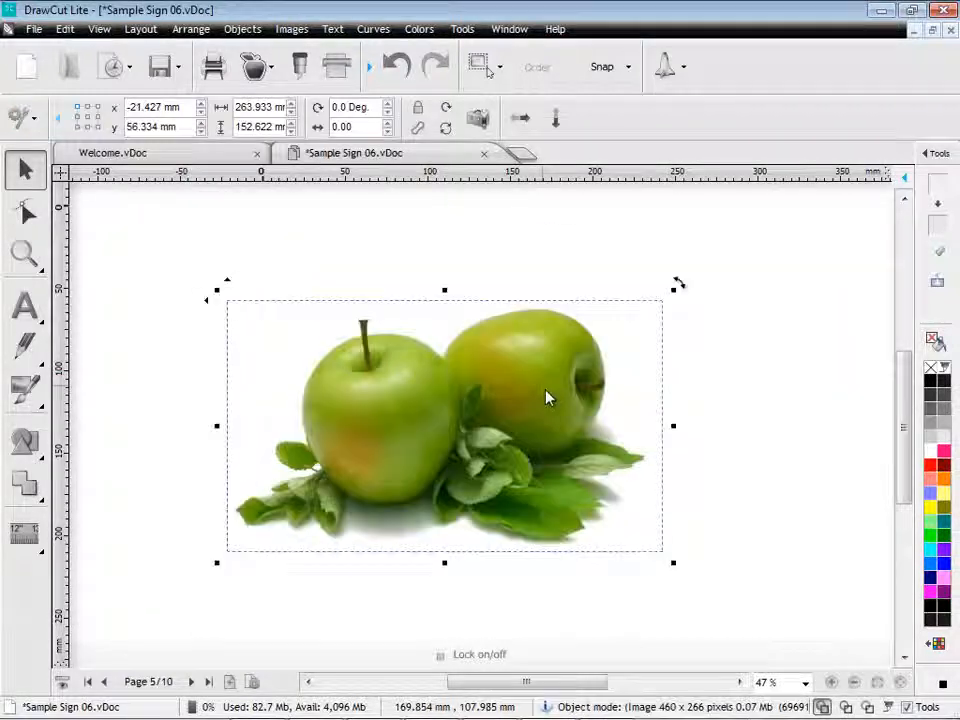
pyautogui.click(797, 413)
# Step: Open the recent file Shapes_01.vDoc and draw a circle of about 20 mm radius beside the "Power Shapes" title
pyautogui.click(113, 78)
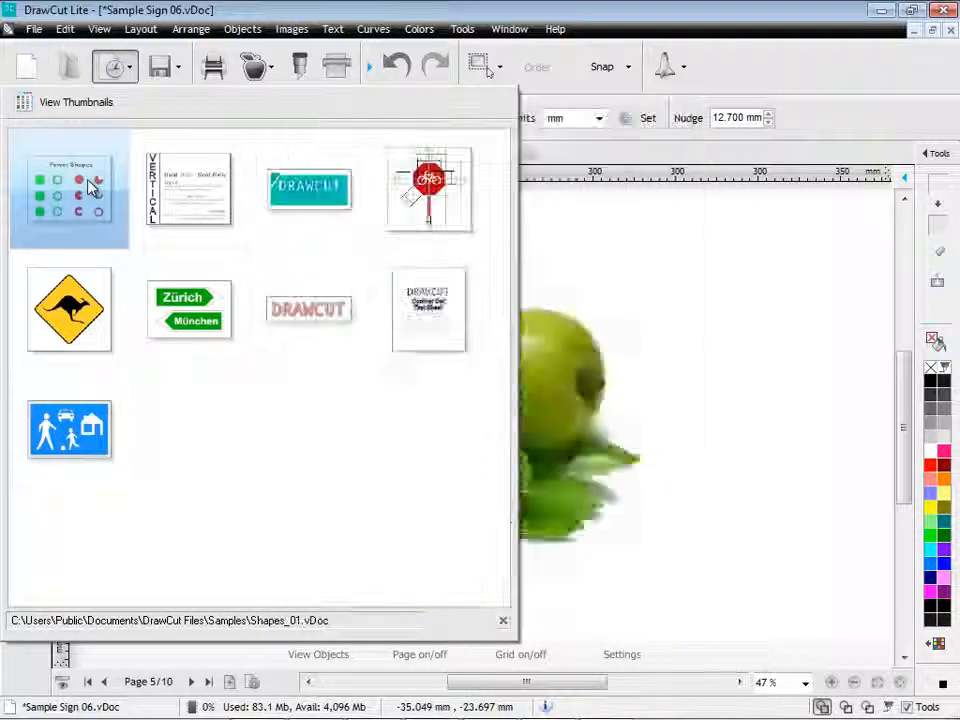
pyautogui.click(90, 187)
pyautogui.click(24, 445)
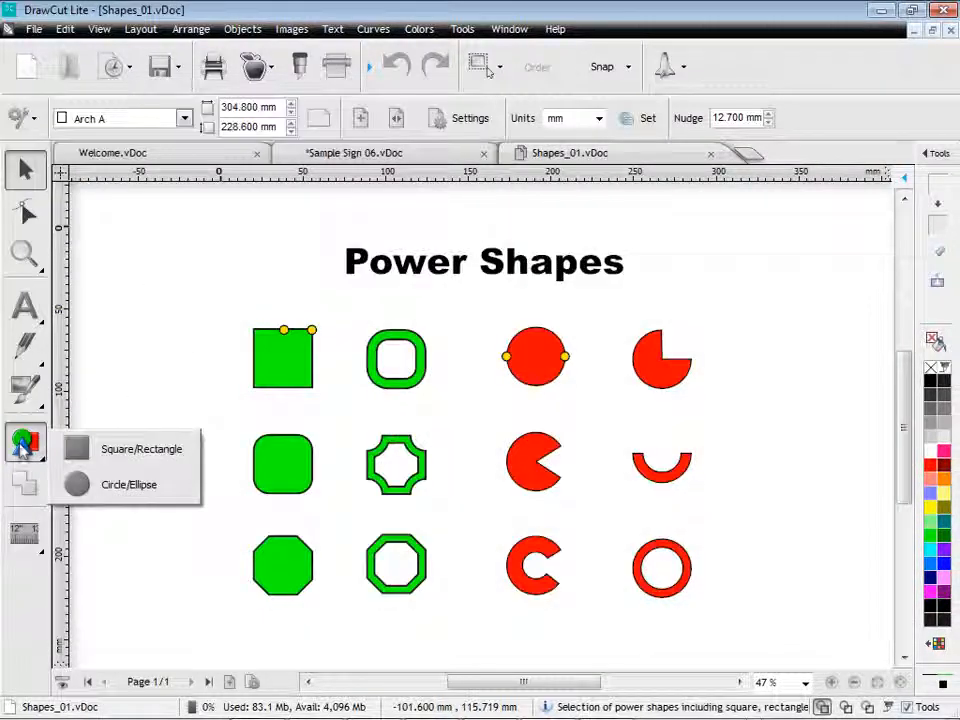
pyautogui.click(110, 488)
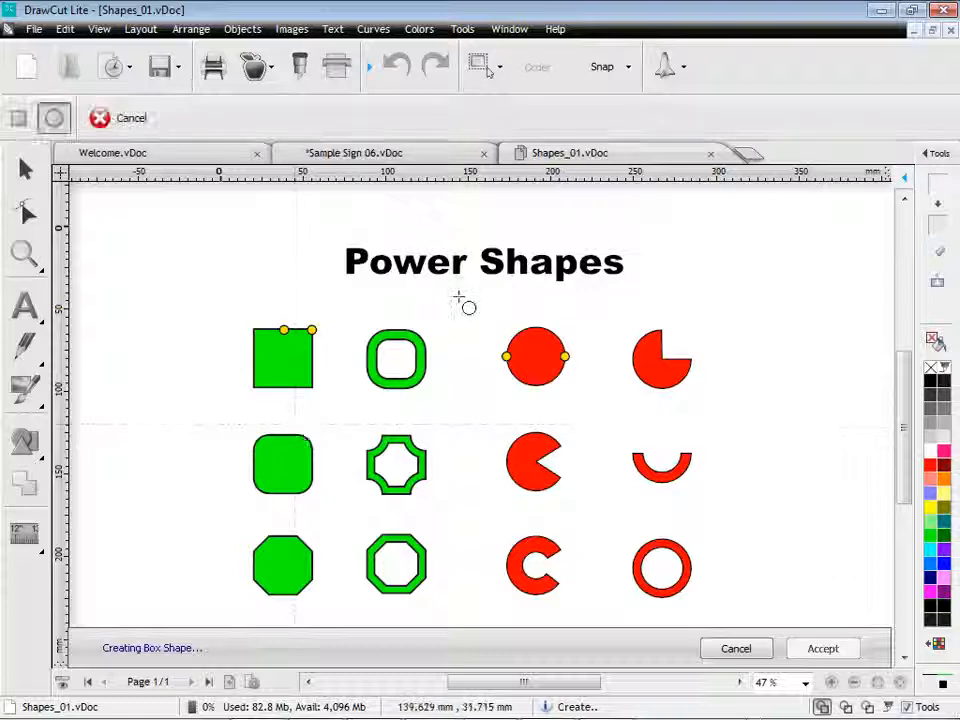
pyautogui.moveTo(456, 298)
pyautogui.mouseDown()
pyautogui.moveTo(493, 330)
pyautogui.moveTo(731, 292)
pyautogui.moveTo(703, 267)
pyautogui.mouseUp()
# Step: Node-edit the middle-row shapes: turn the rounded green square into a ring, thicken the notched green frame and adjust the red pie shape
pyautogui.press('F10')
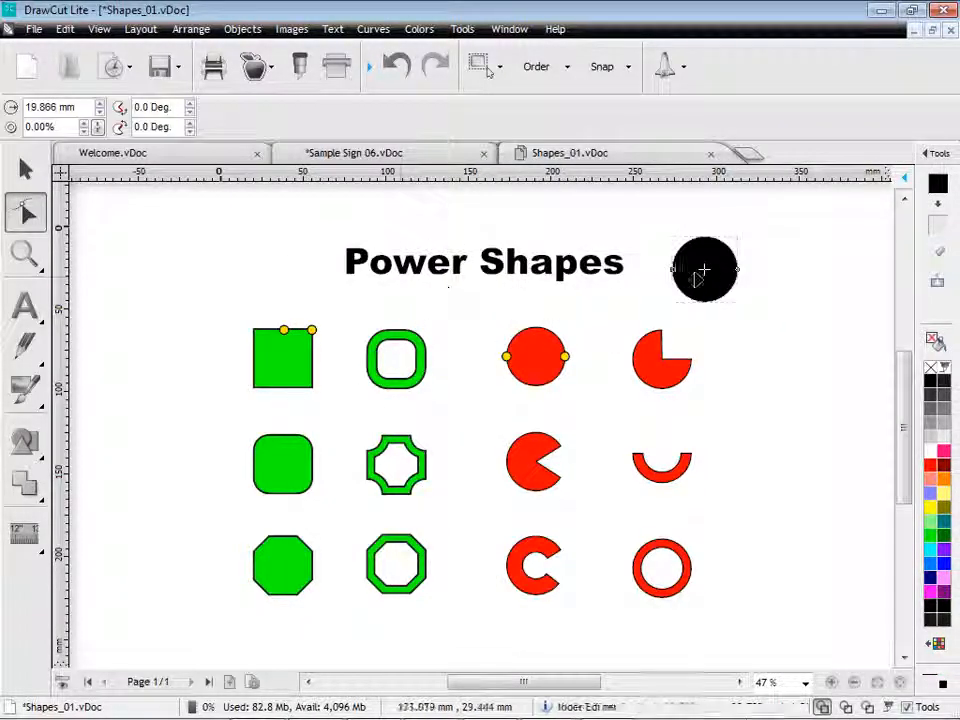
pyautogui.click(310, 460)
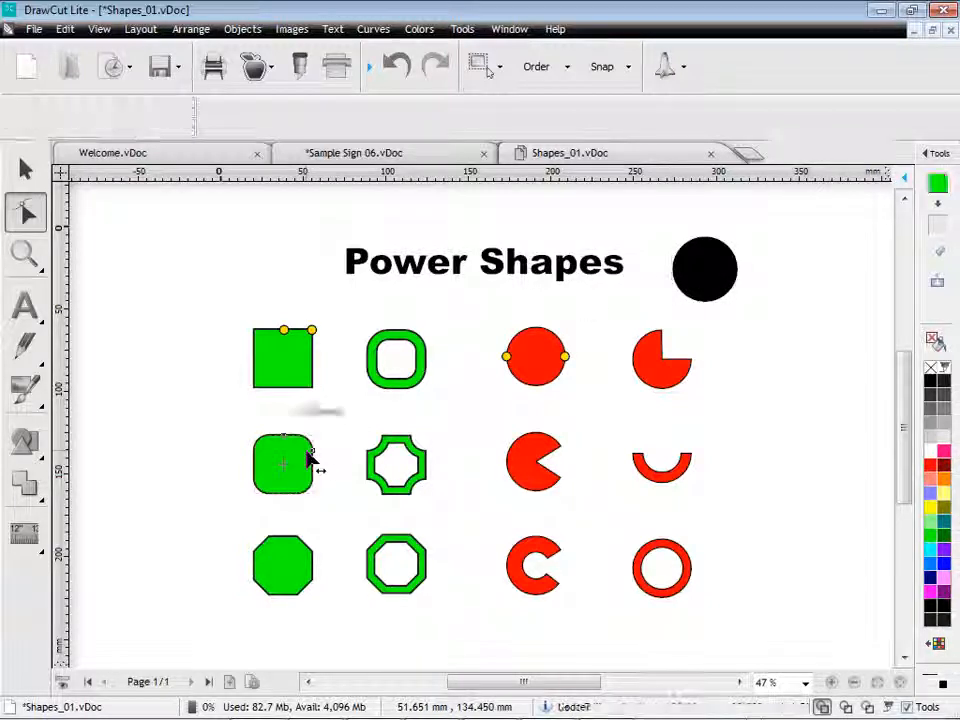
pyautogui.moveTo(310, 458); pyautogui.dragTo(318, 466)
pyautogui.click(406, 462)
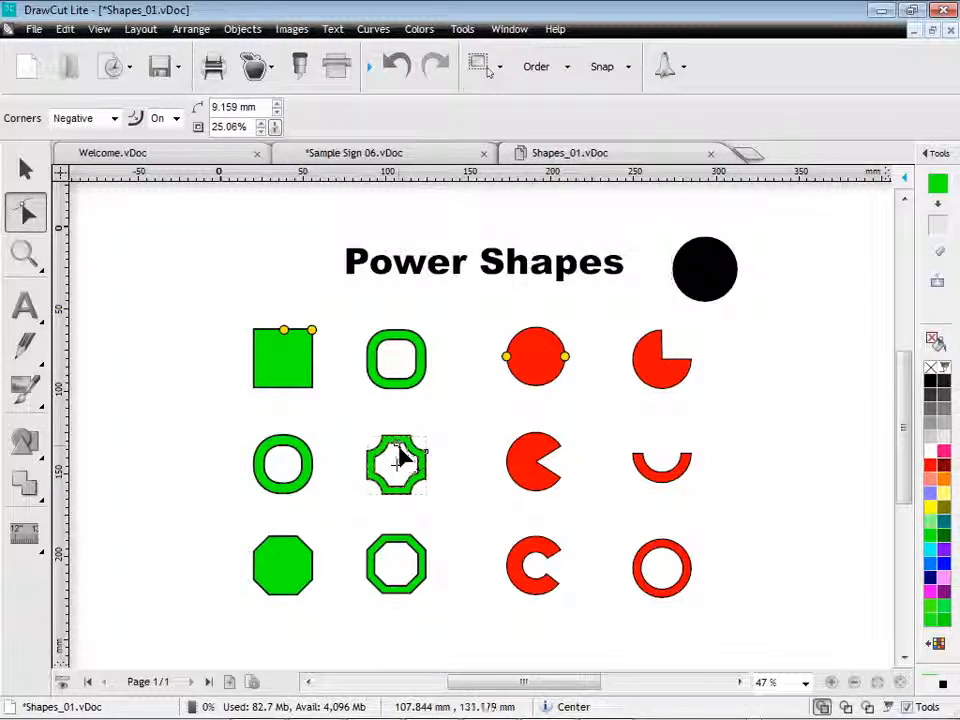
pyautogui.moveTo(400, 453); pyautogui.dragTo(425, 457)
pyautogui.click(520, 462)
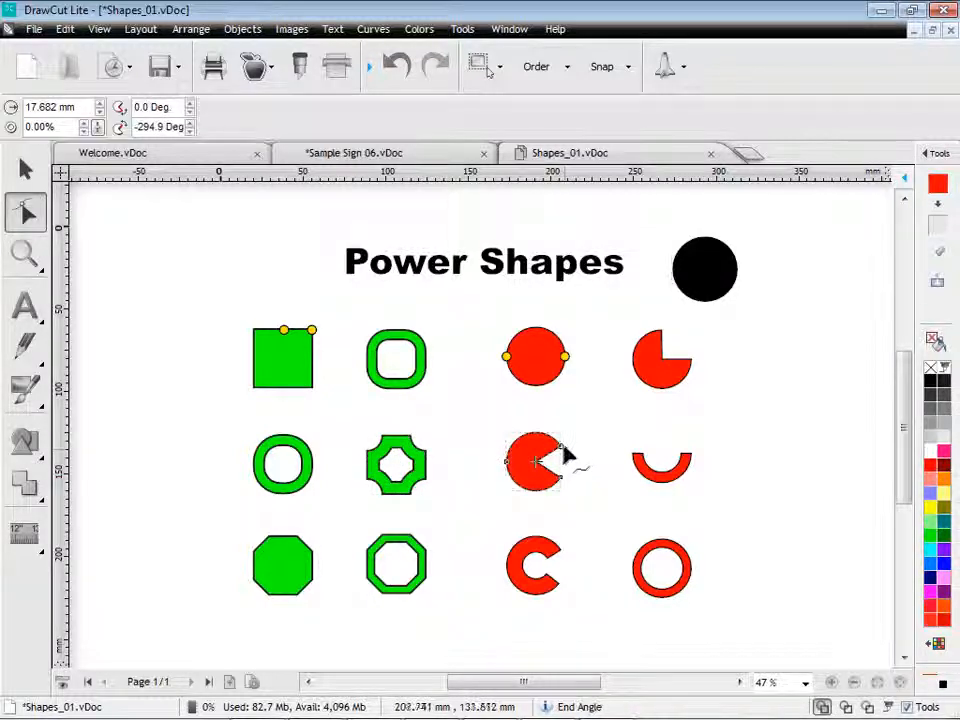
pyautogui.moveTo(511, 480); pyautogui.dragTo(547, 489)
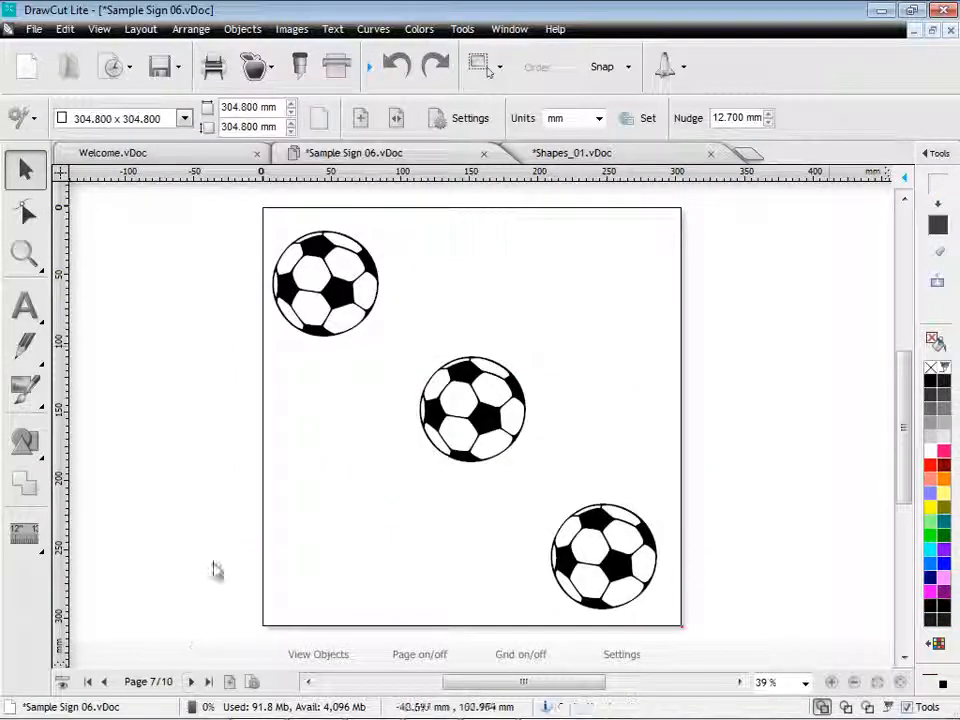
# Step: Select the three footballs on page 7 and examine their entries and size properties in the Object Manager
pyautogui.moveTo(245, 216); pyautogui.dragTo(690, 622)
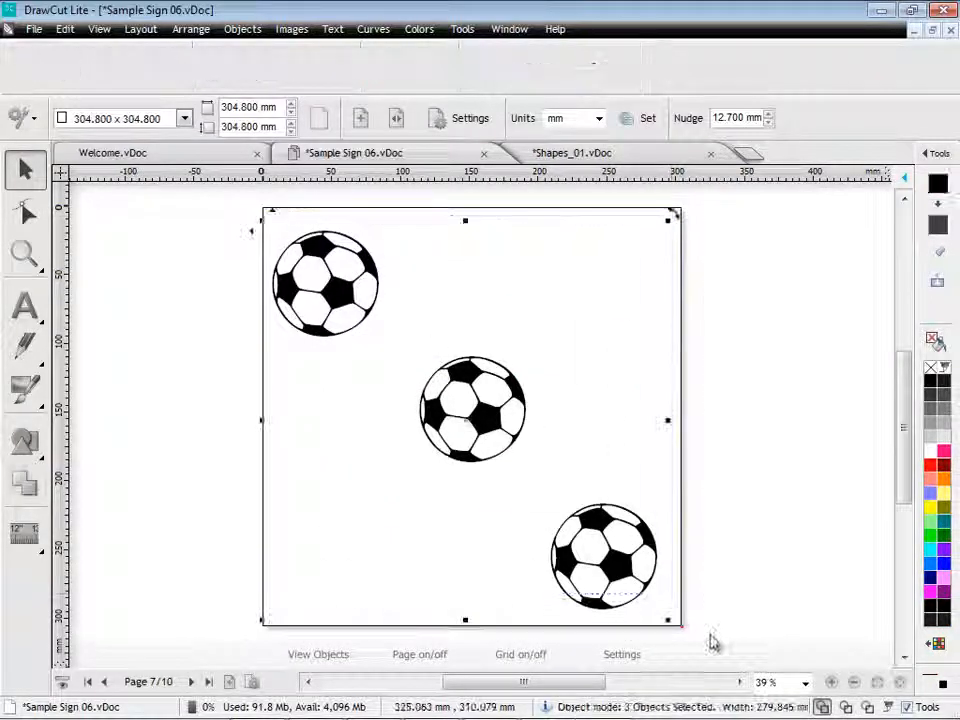
pyautogui.click(938, 153)
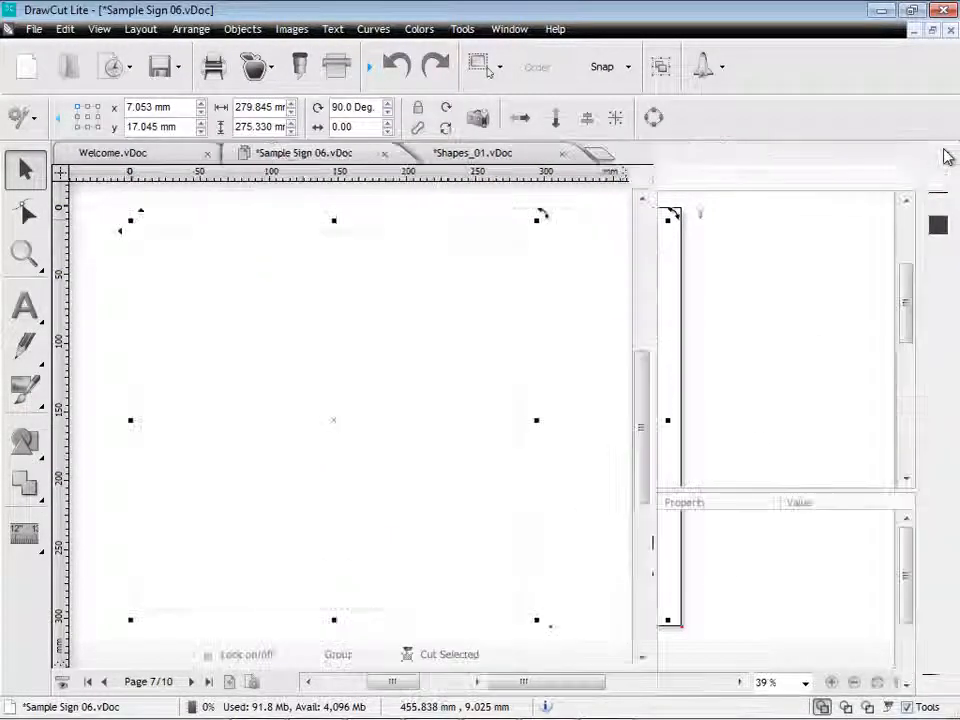
pyautogui.moveTo(909, 274); pyautogui.dragTo(912, 345)
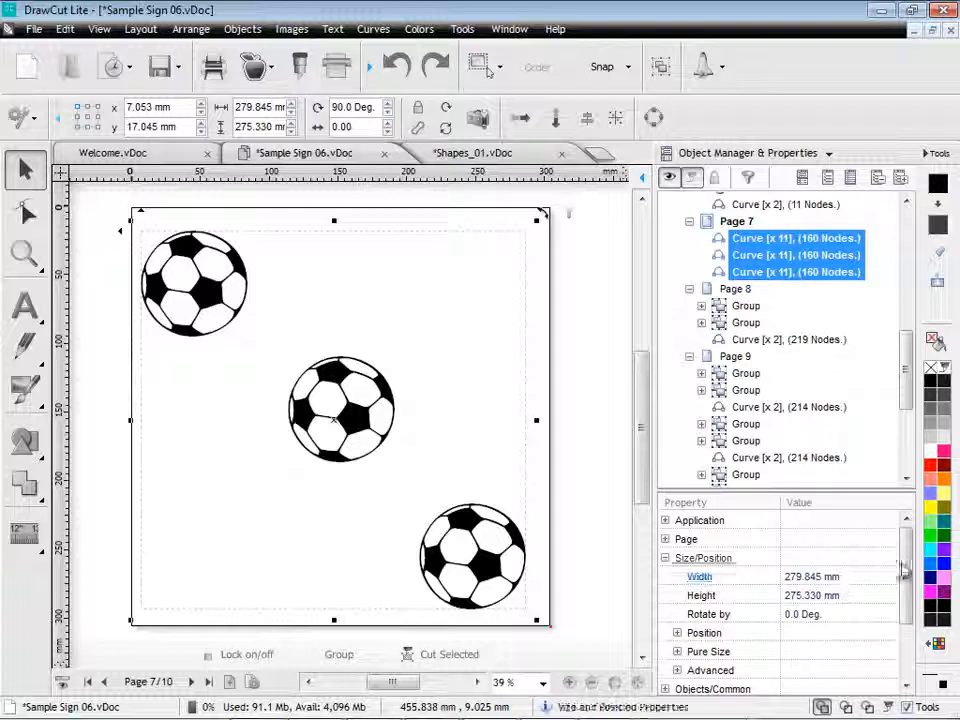
# Step: Look over the footballs' remaining properties and limit the Object Manager list to the objects on page 7
pyautogui.moveTo(903, 568); pyautogui.dragTo(902, 610)
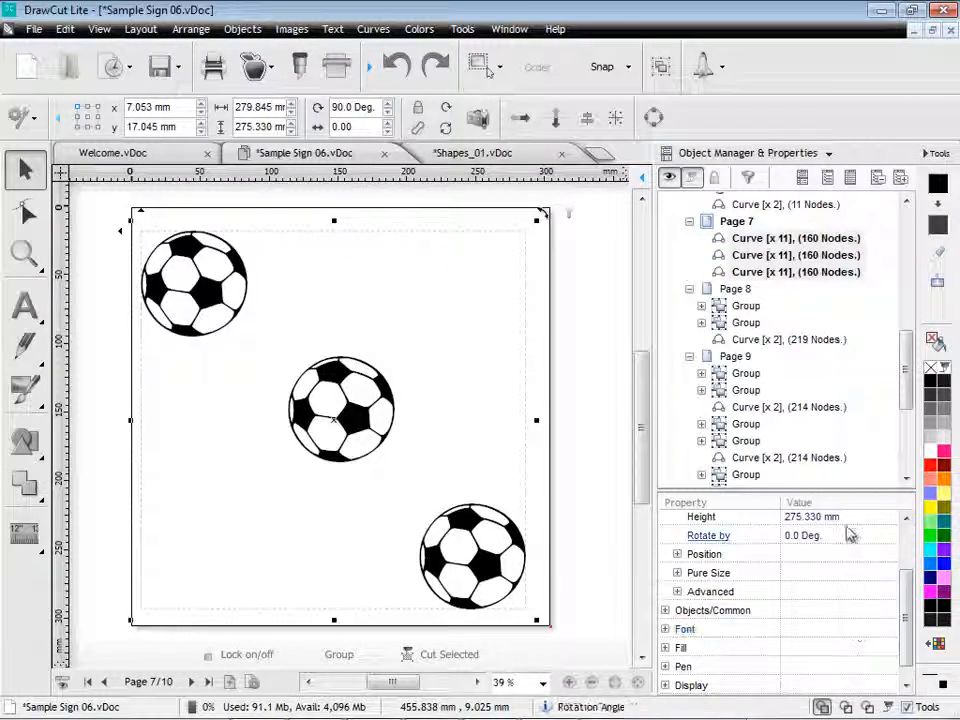
pyautogui.scroll(3, 912, 398)
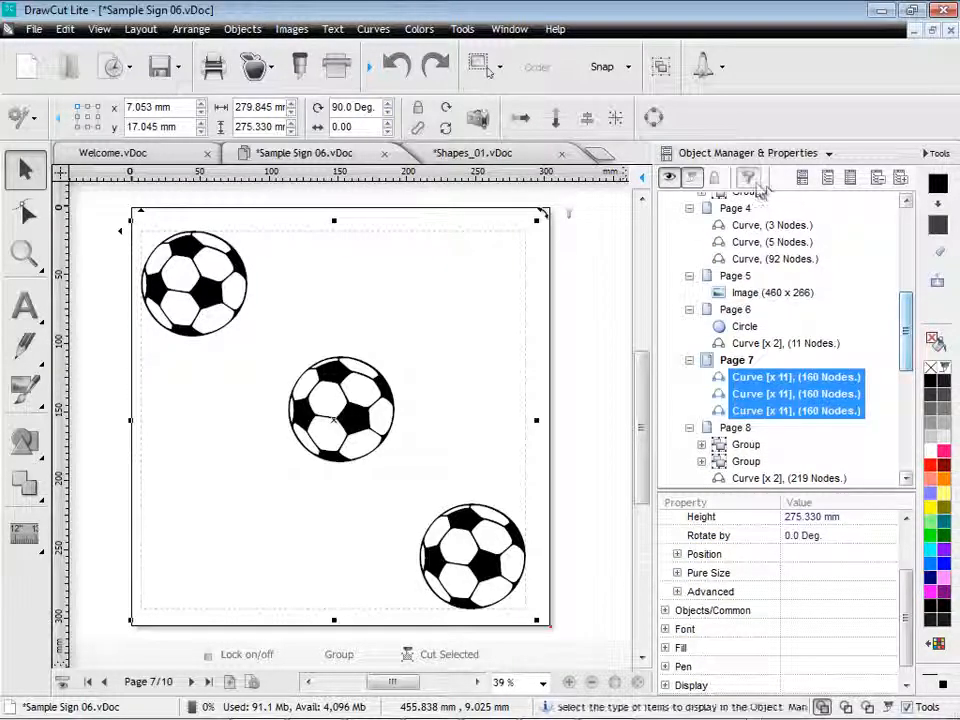
pyautogui.click(691, 177)
pyautogui.click(791, 288)
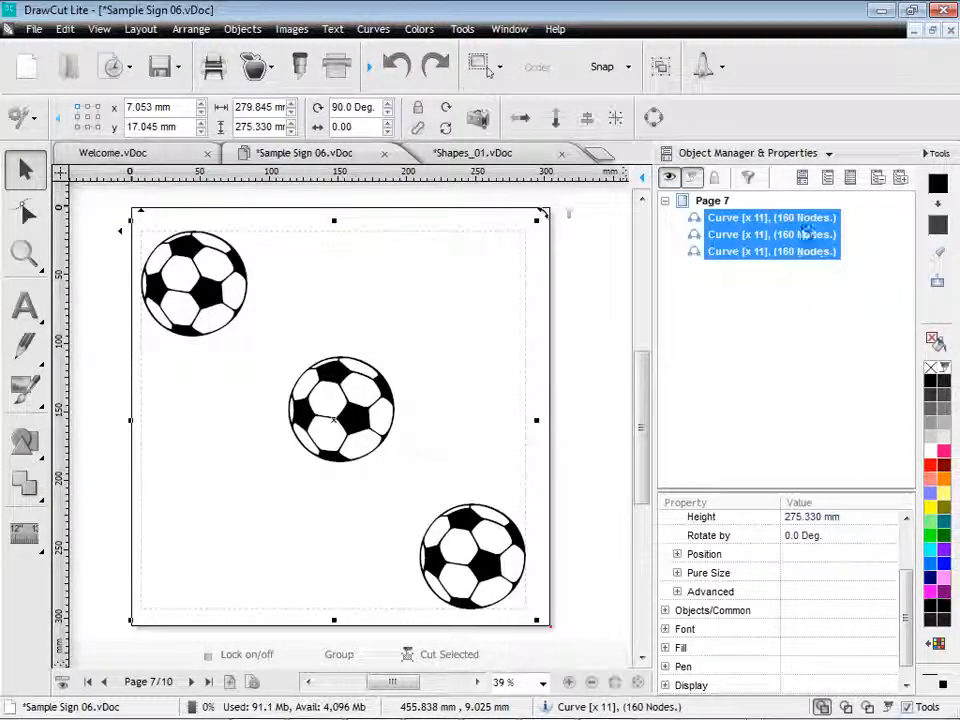
# Step: Align the three footballs to each other along their bottom edges and view the Space and Distribute tools
pyautogui.click(760, 153)
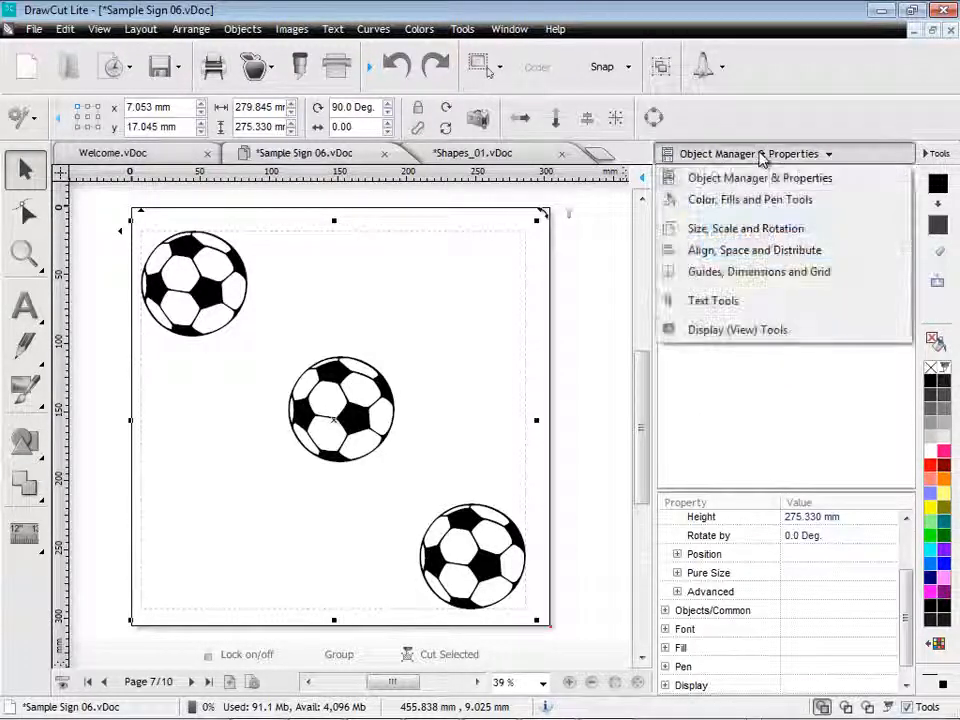
pyautogui.click(731, 258)
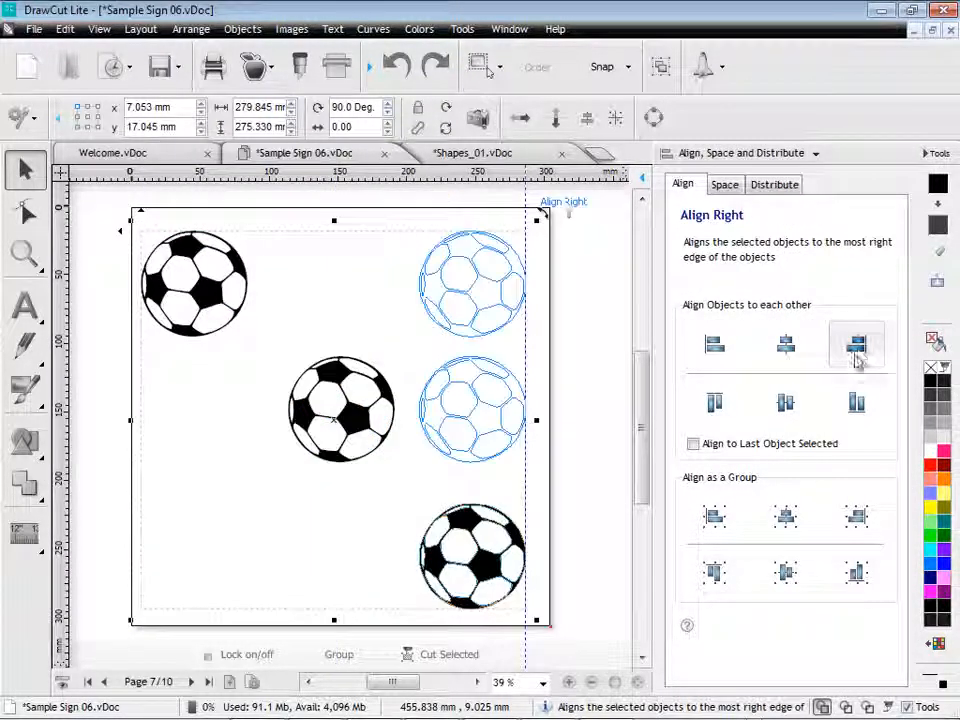
pyautogui.click(856, 402)
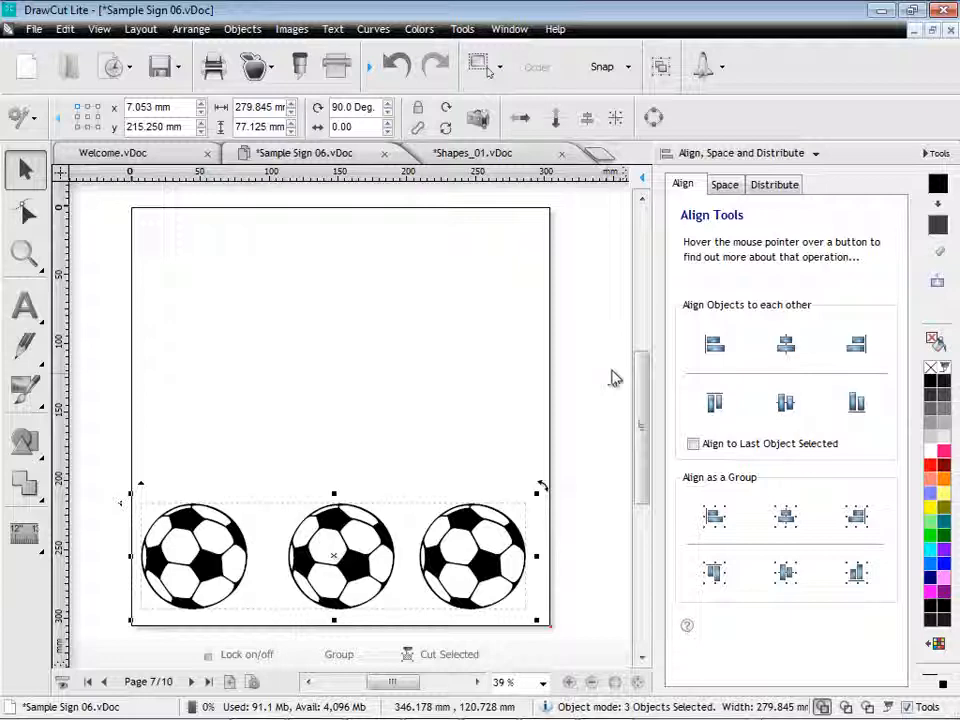
pyautogui.click(725, 185)
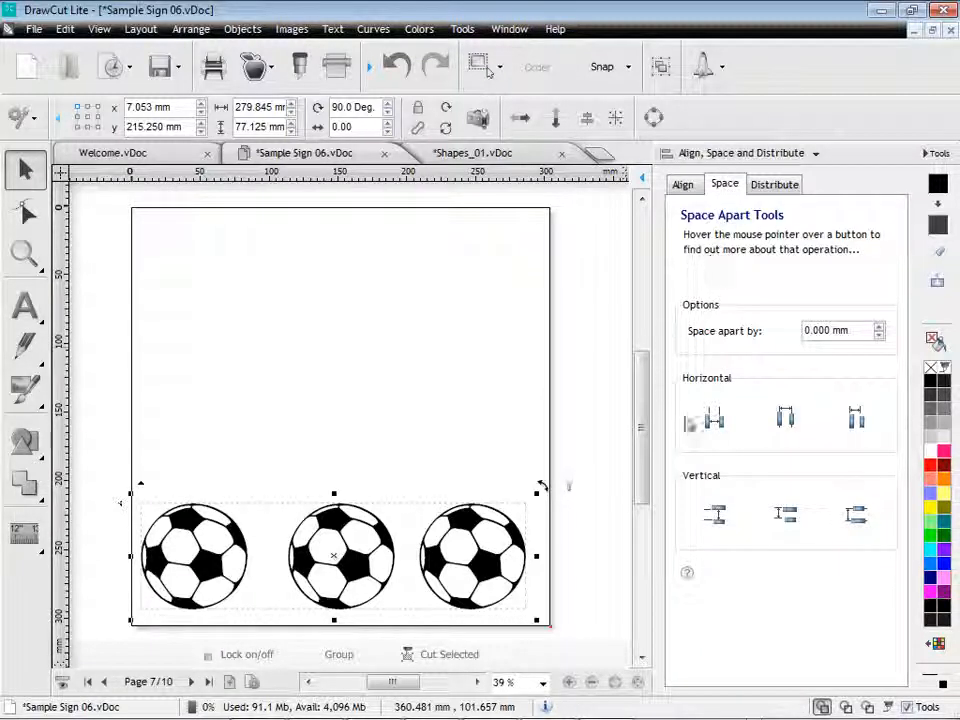
pyautogui.click(774, 184)
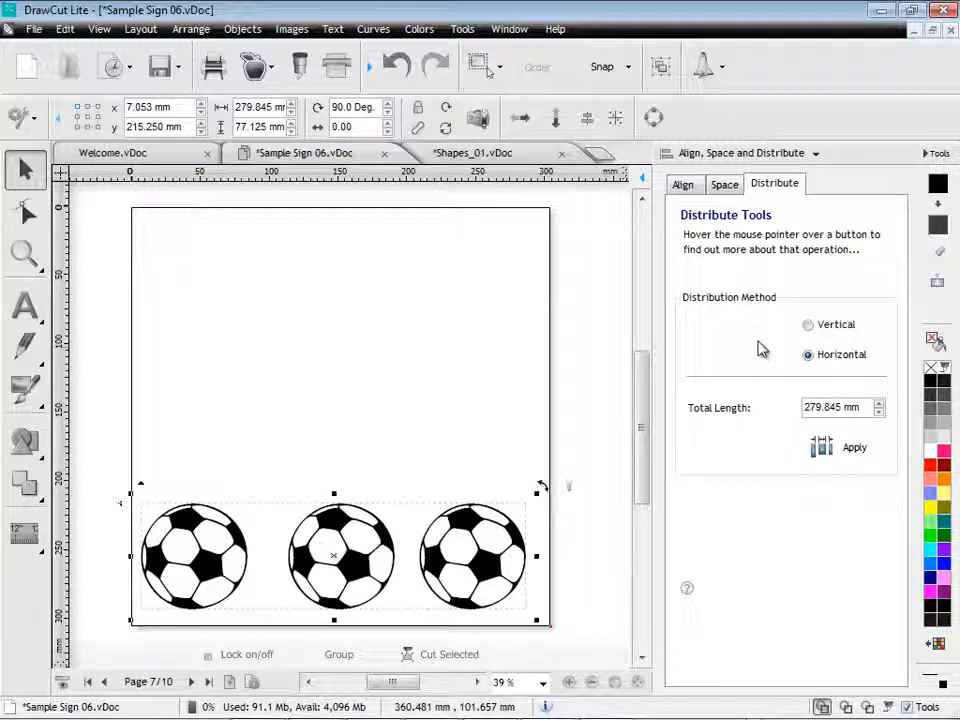
# Step: Go to page 9 and select the top-row purple butterfly group in the third column using the object thumbnails
pyautogui.click(643, 180)
pyautogui.moveTo(645, 313); pyautogui.dragTo(643, 507)
pyautogui.click(602, 538)
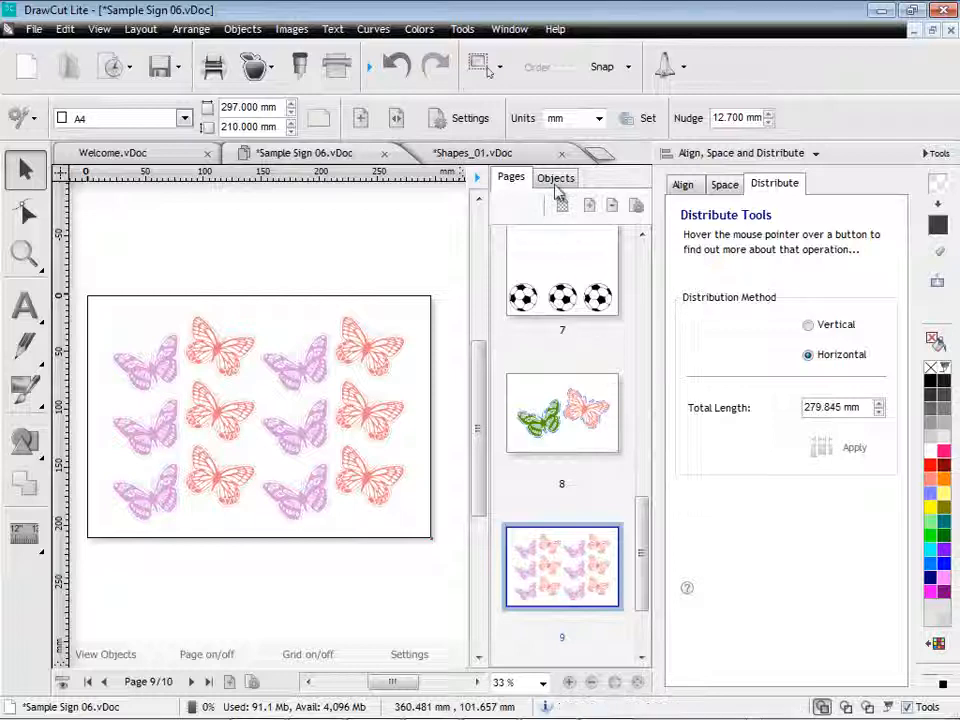
pyautogui.click(556, 178)
pyautogui.moveTo(642, 242); pyautogui.dragTo(643, 333)
pyautogui.click(607, 385)
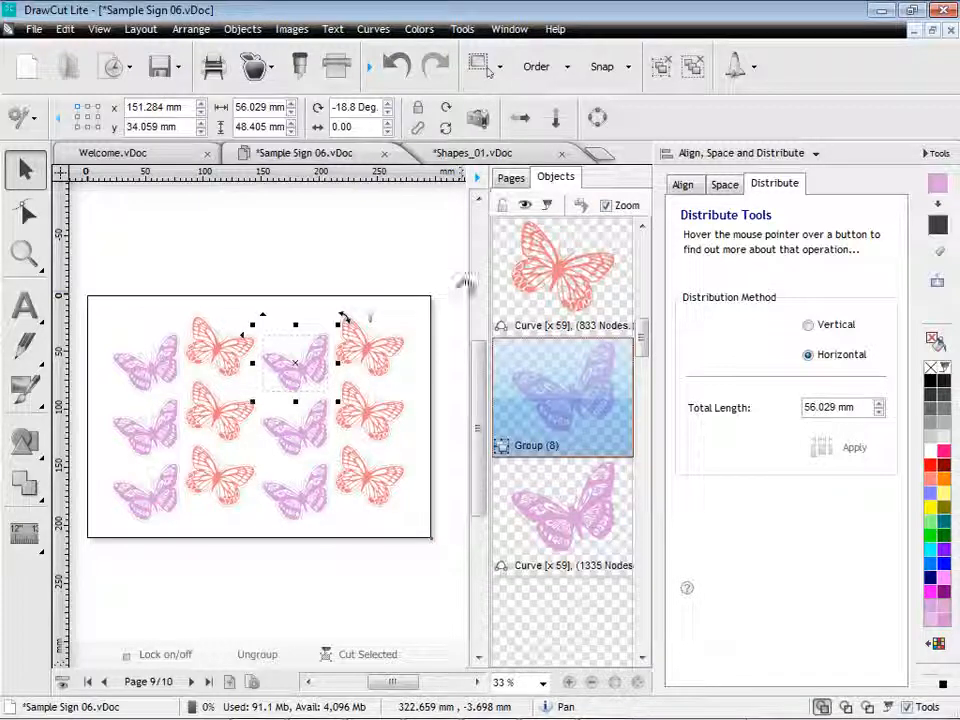
pyautogui.click(477, 177)
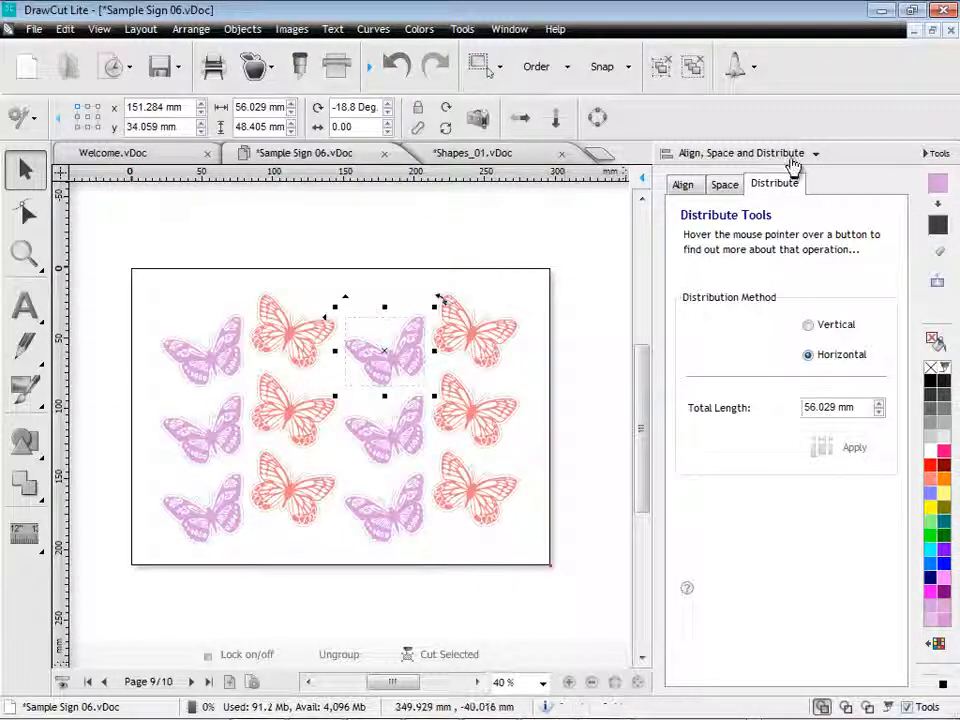
# Step: Open the recent file dimesnsions_01.vDoc and show the Guides, Dimensions and Grid tools
pyautogui.click(480, 227)
pyautogui.click(115, 67)
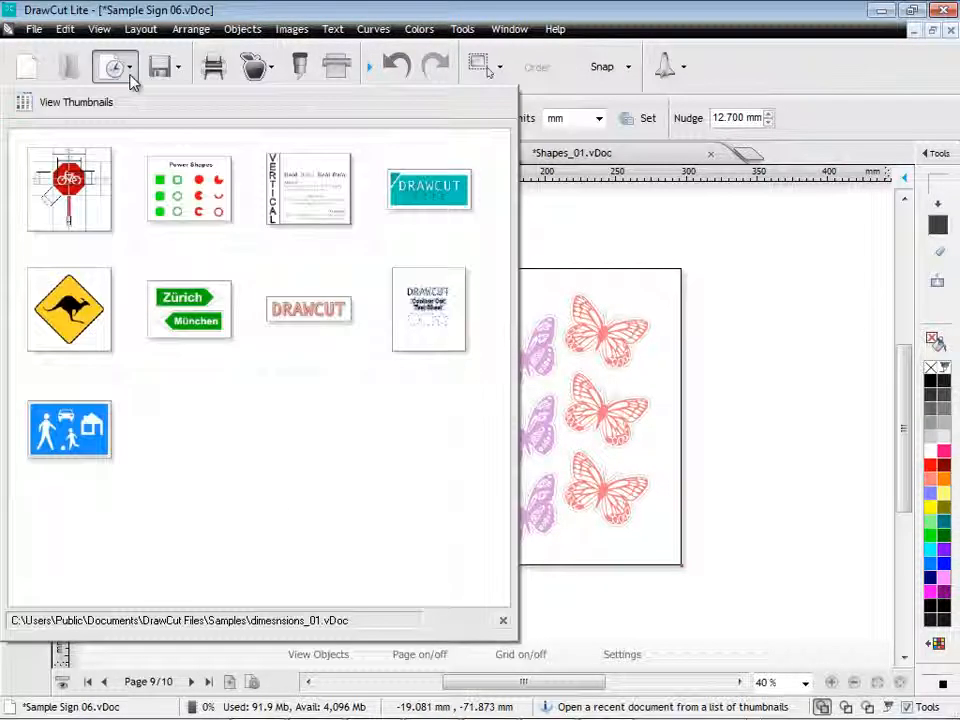
pyautogui.click(92, 185)
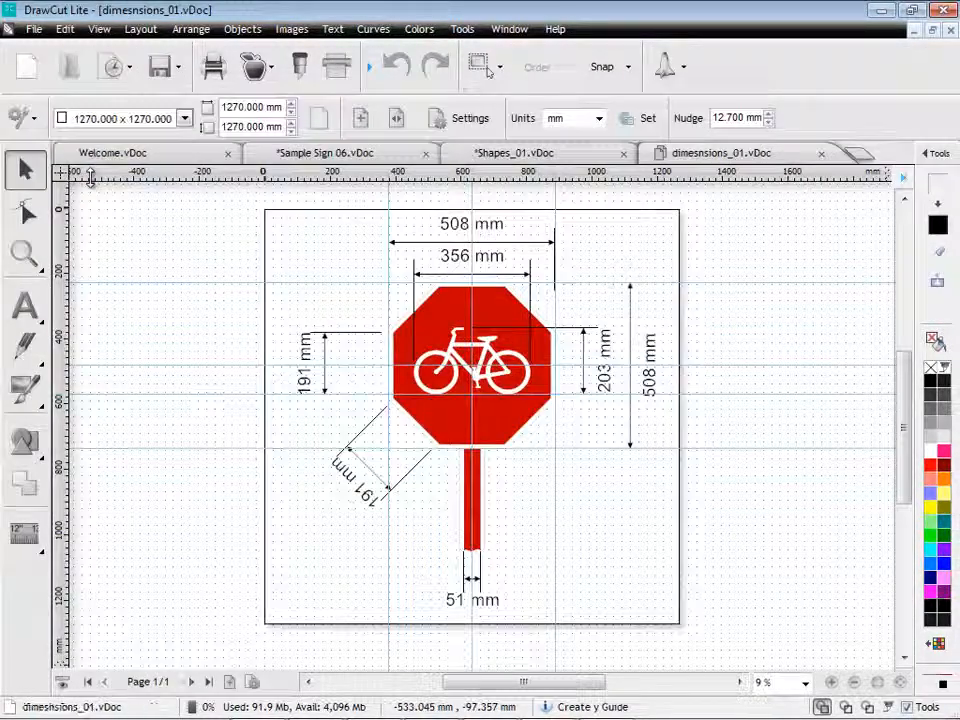
pyautogui.click(948, 156)
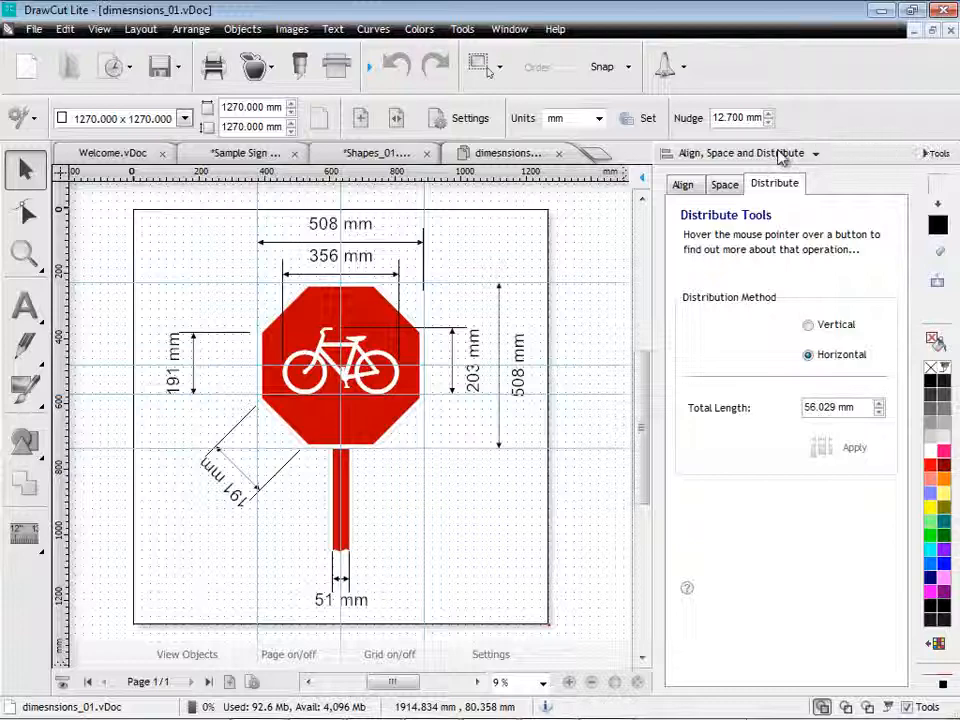
pyautogui.click(783, 156)
pyautogui.click(709, 272)
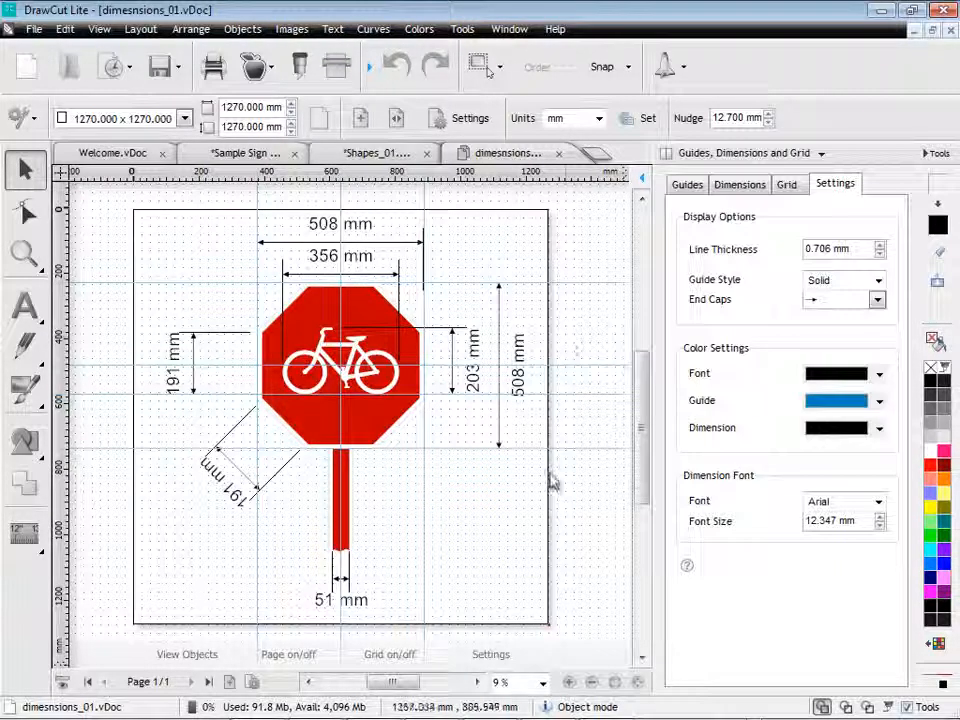
# Step: Select the bicycle on the red sign and examine the available guide and dimension tools
pyautogui.click(340, 404)
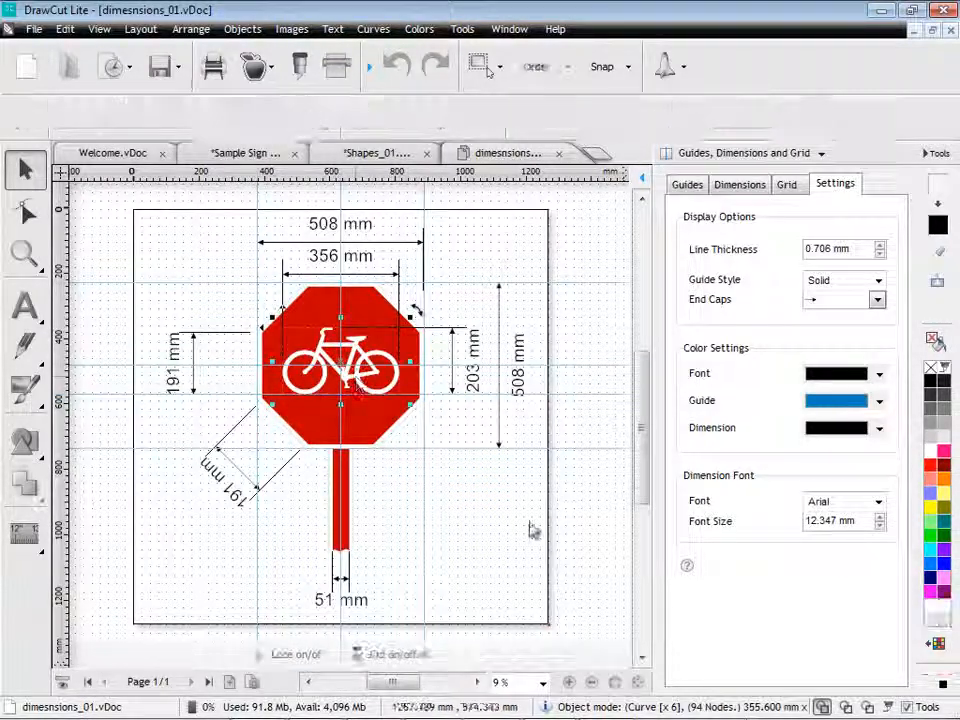
pyautogui.click(690, 186)
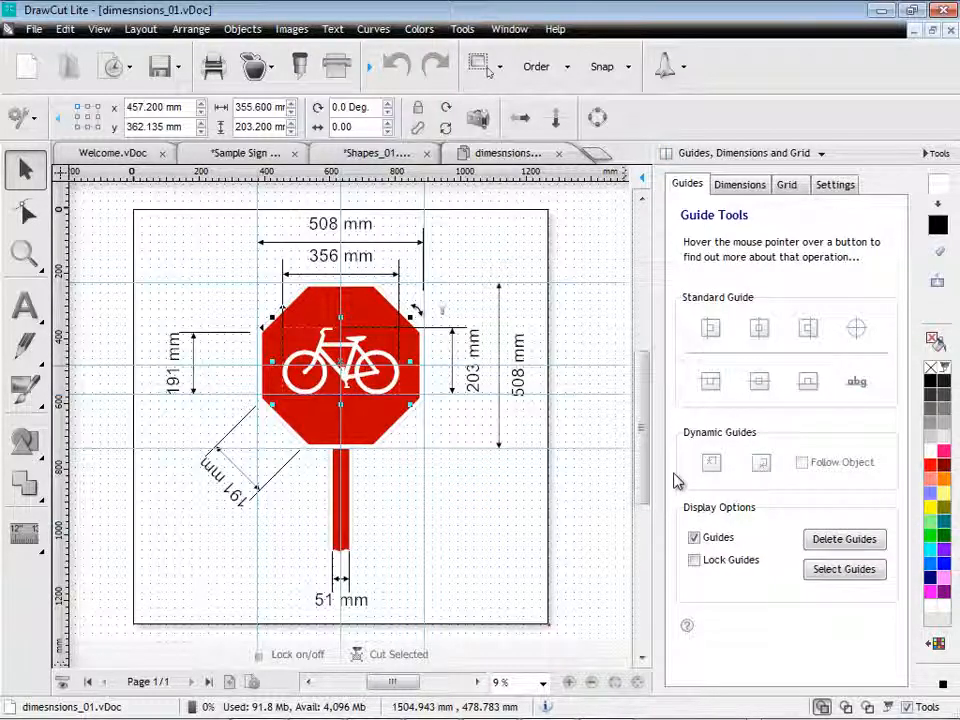
pyautogui.click(745, 186)
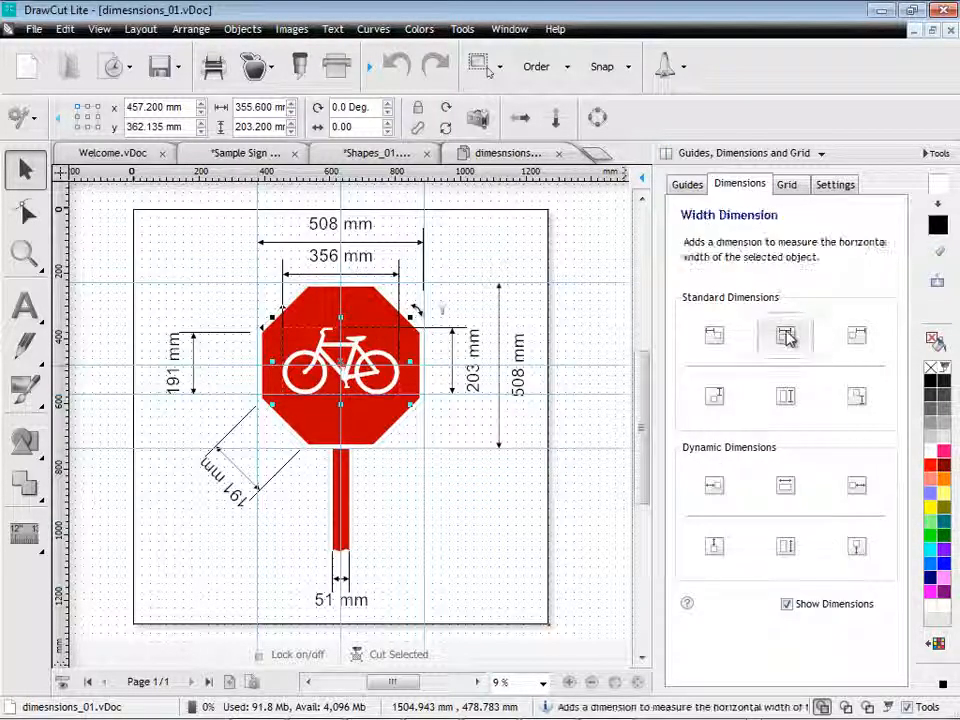
# Step: Toggle the grid's visibility and switch its display between dots and lines
pyautogui.click(789, 186)
pyautogui.click(733, 253)
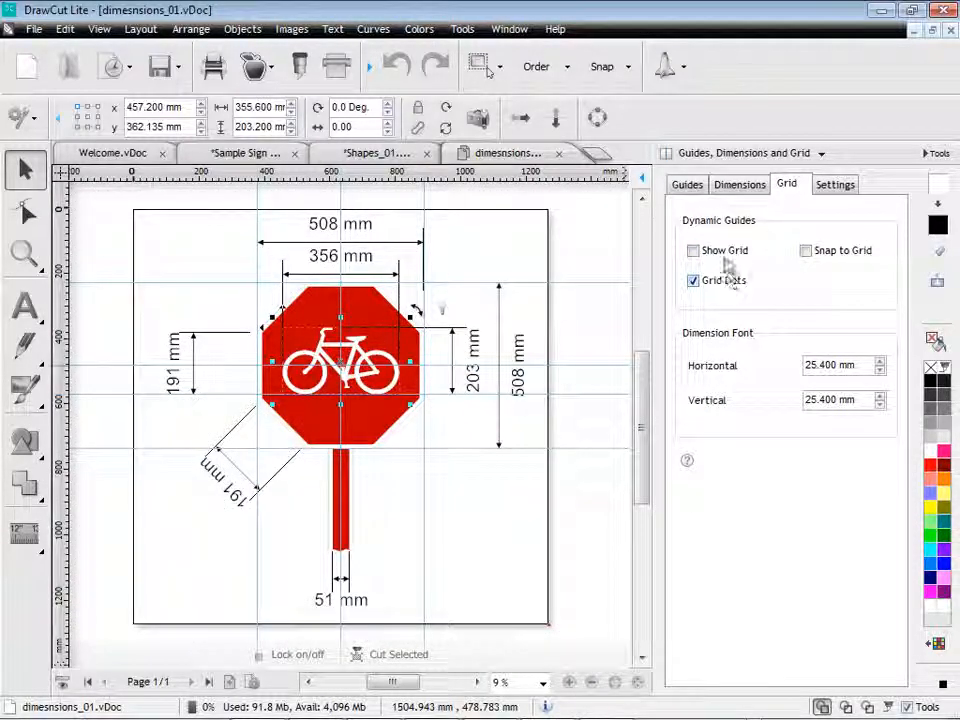
pyautogui.click(729, 284)
pyautogui.click(724, 283)
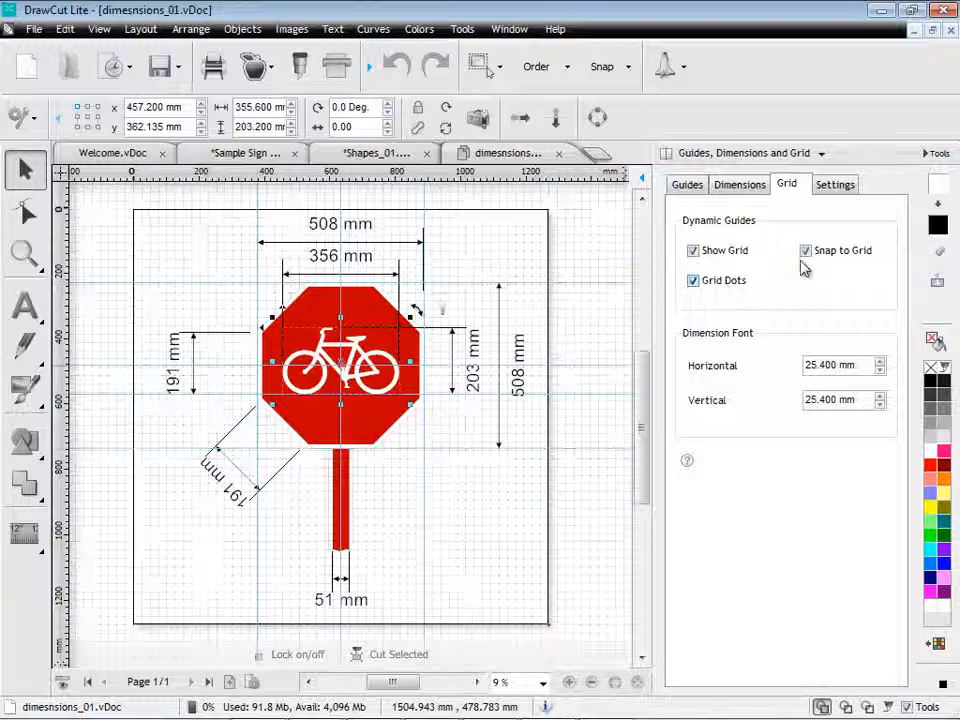
# Step: Set the guide and dimension line thickness to 1.411 mm and change the arrow style of the end caps
pyautogui.click(836, 185)
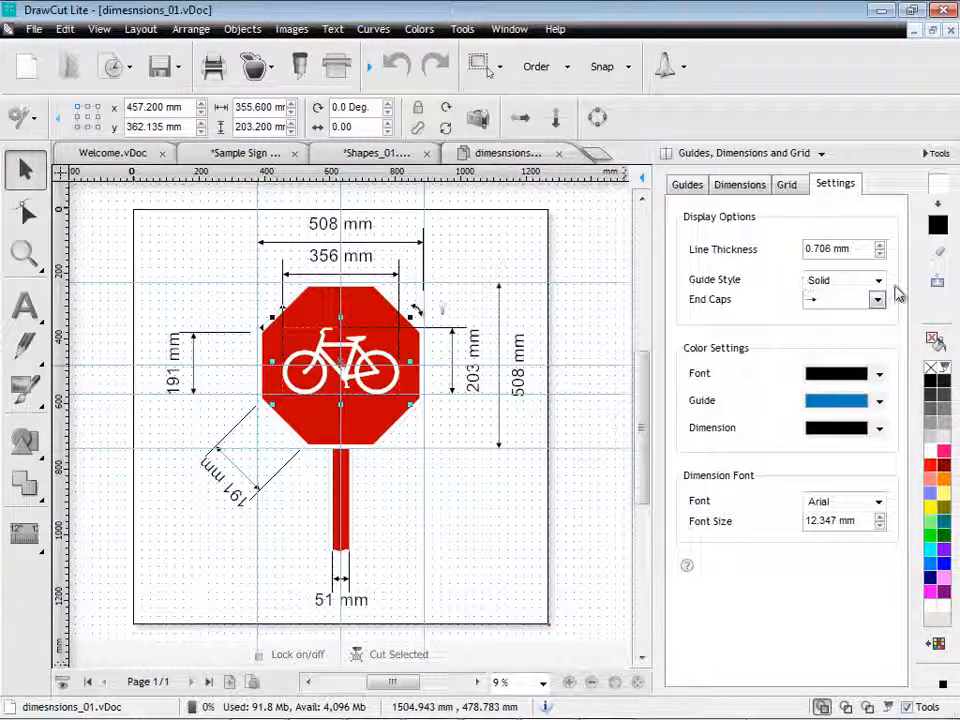
pyautogui.click(880, 246)
pyautogui.click(880, 246)
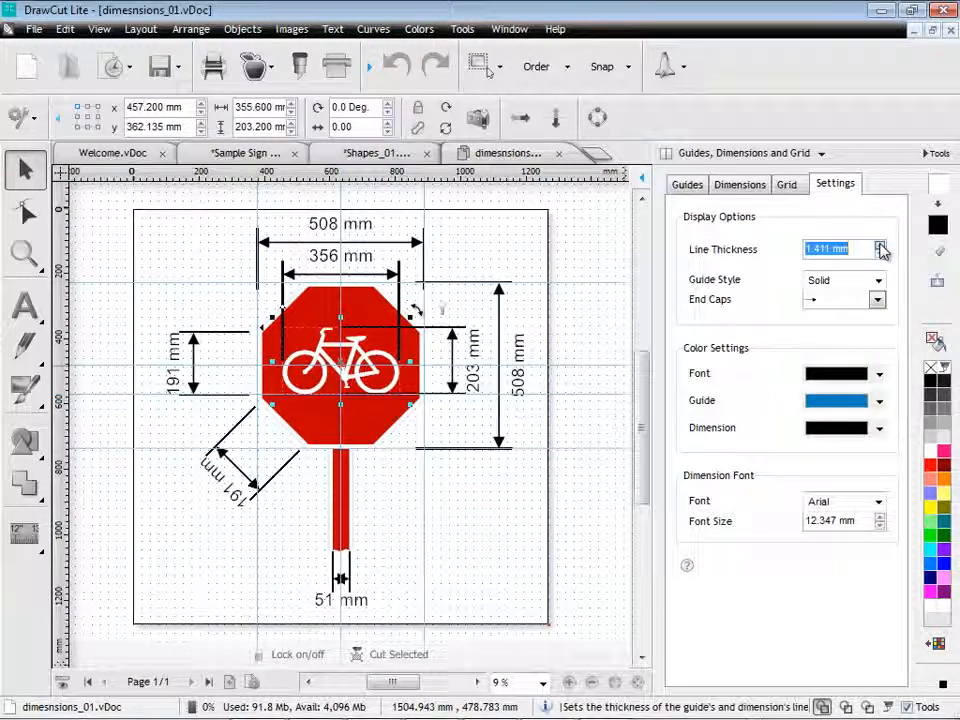
pyautogui.click(878, 300)
pyautogui.click(558, 349)
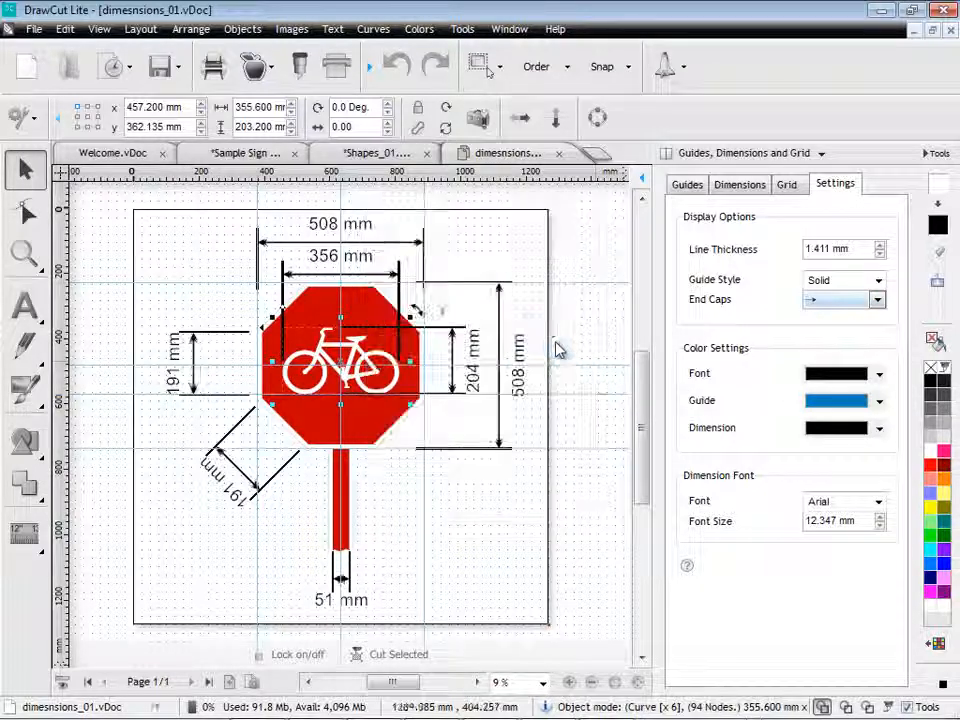
# Step: Set the dimension font size to 11.994 mm
pyautogui.click(880, 517)
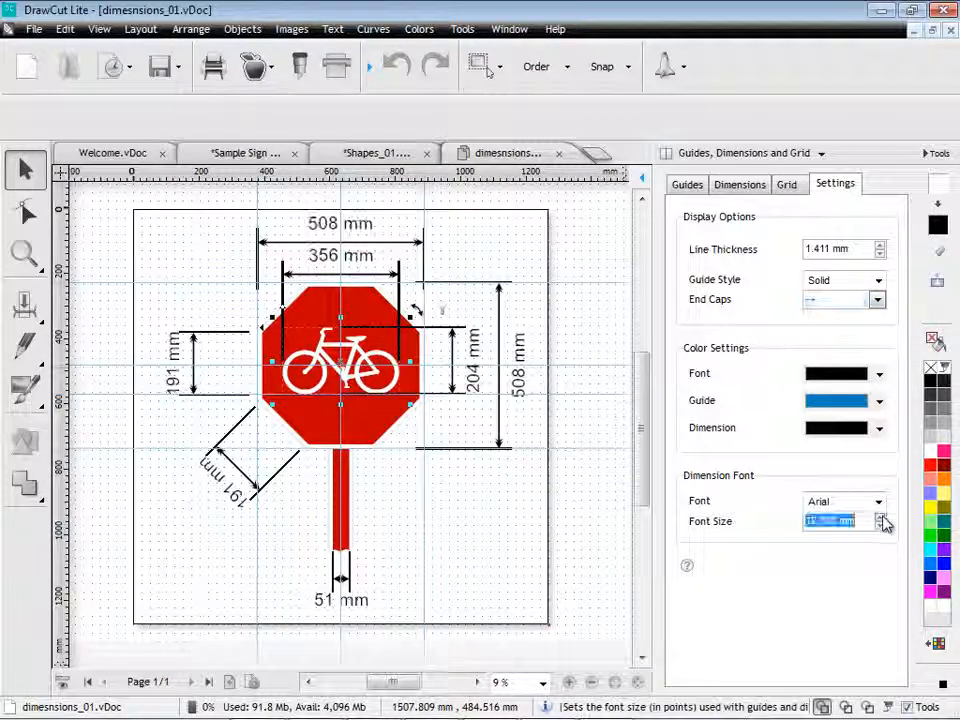
pyautogui.click(880, 517)
pyautogui.click(880, 517)
pyautogui.click(880, 517)
pyautogui.click(880, 527)
pyautogui.click(880, 527)
pyautogui.click(880, 527)
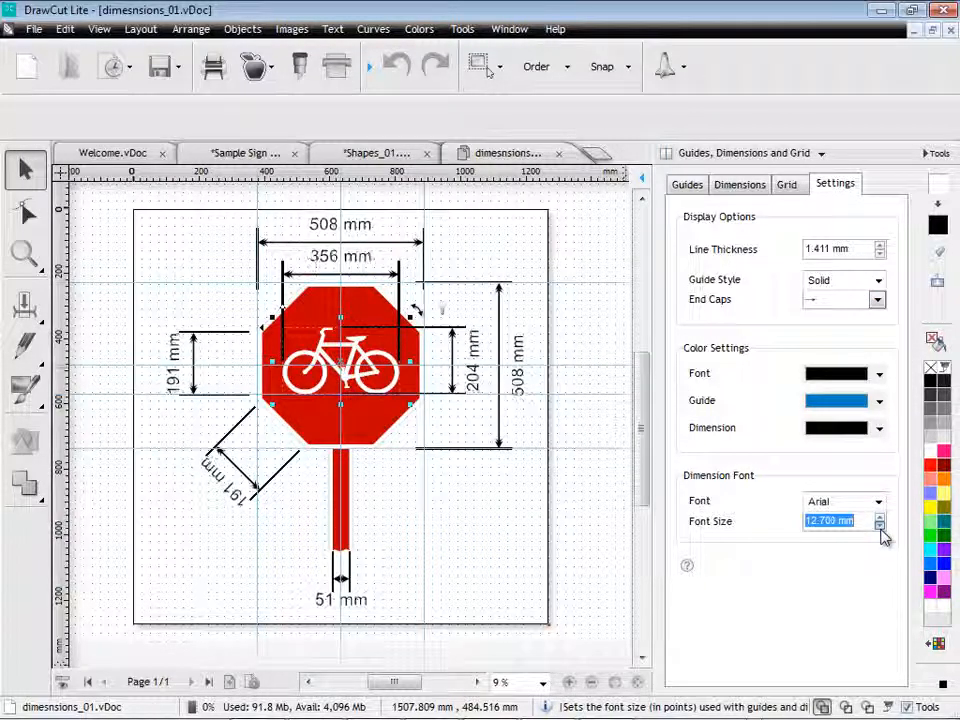
pyautogui.click(880, 527)
pyautogui.click(880, 527)
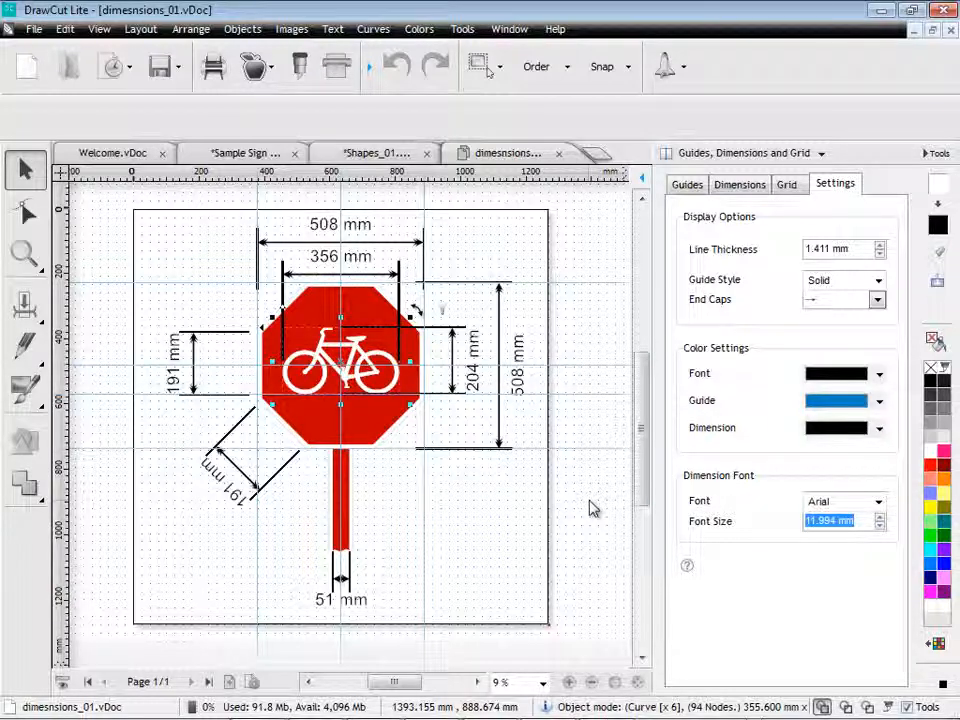
# Step: Return to Sample Sign 06.vDoc and recolor the purple butterfly on page 7 with the light pink color
pyautogui.click(932, 158)
pyautogui.click(332, 156)
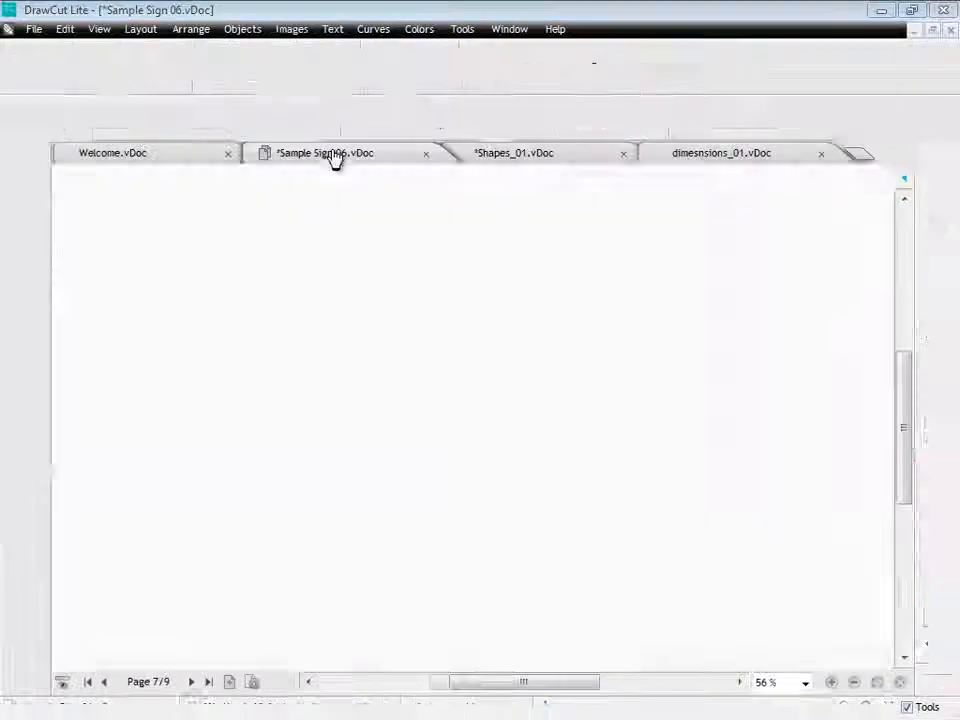
pyautogui.click(412, 437)
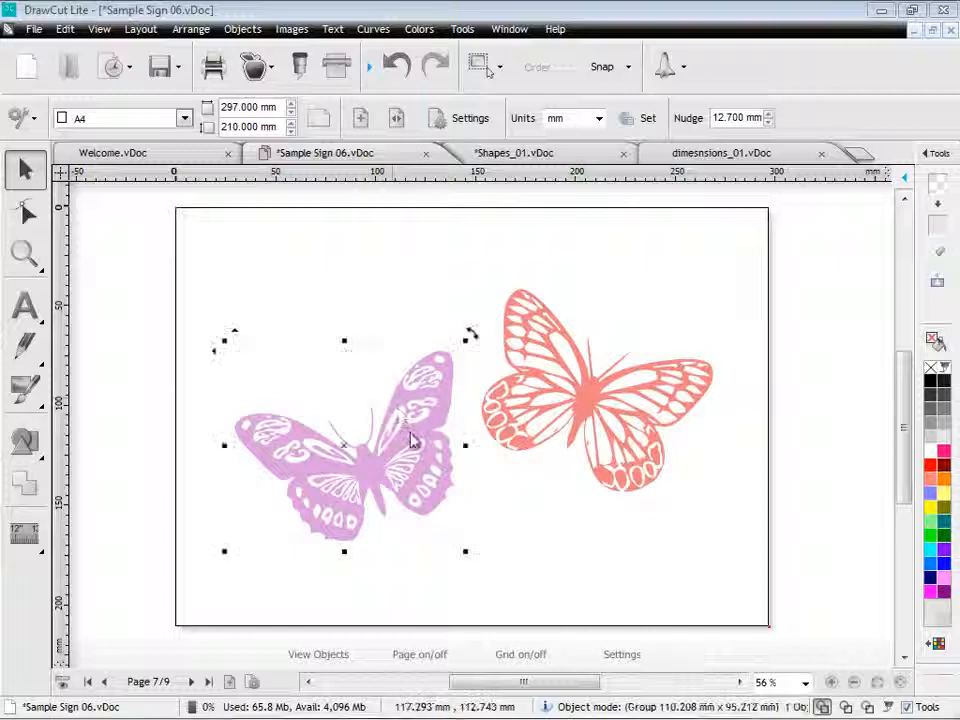
pyautogui.click(937, 251)
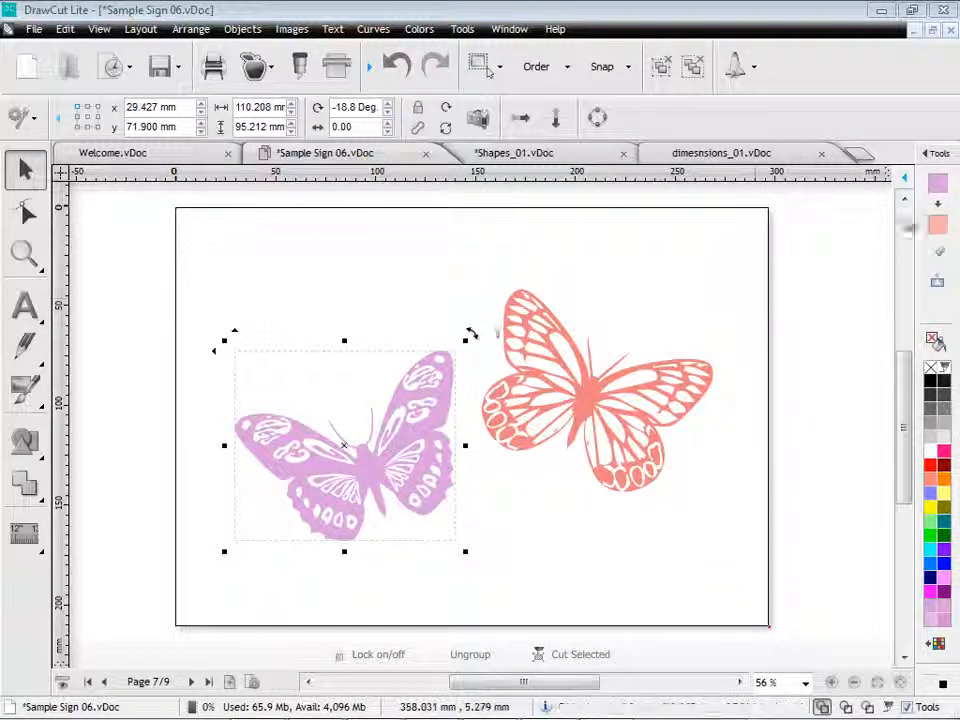
pyautogui.click(937, 225)
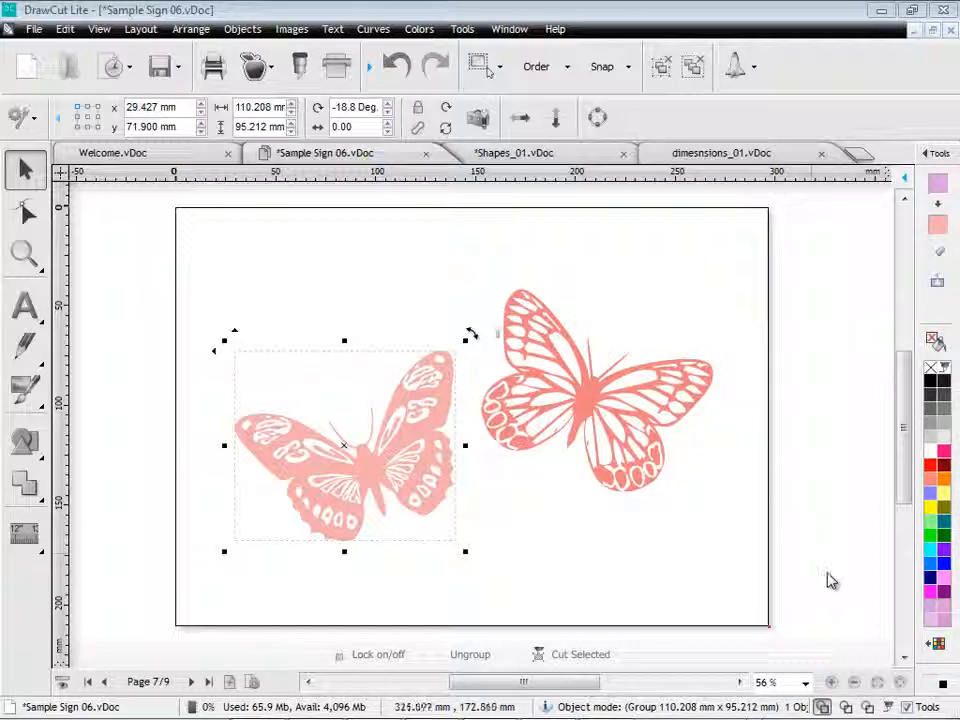
# Step: Open the Color Libraries from the color chart and expand the 3M palettes under Vinyl Colors
pyautogui.click(936, 645)
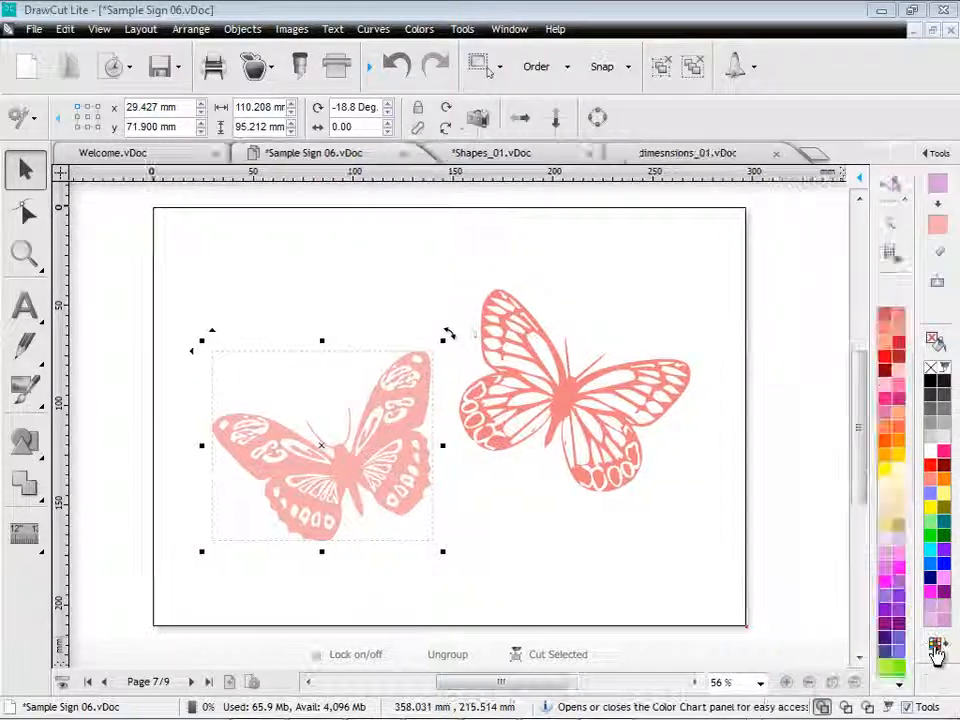
pyautogui.click(890, 252)
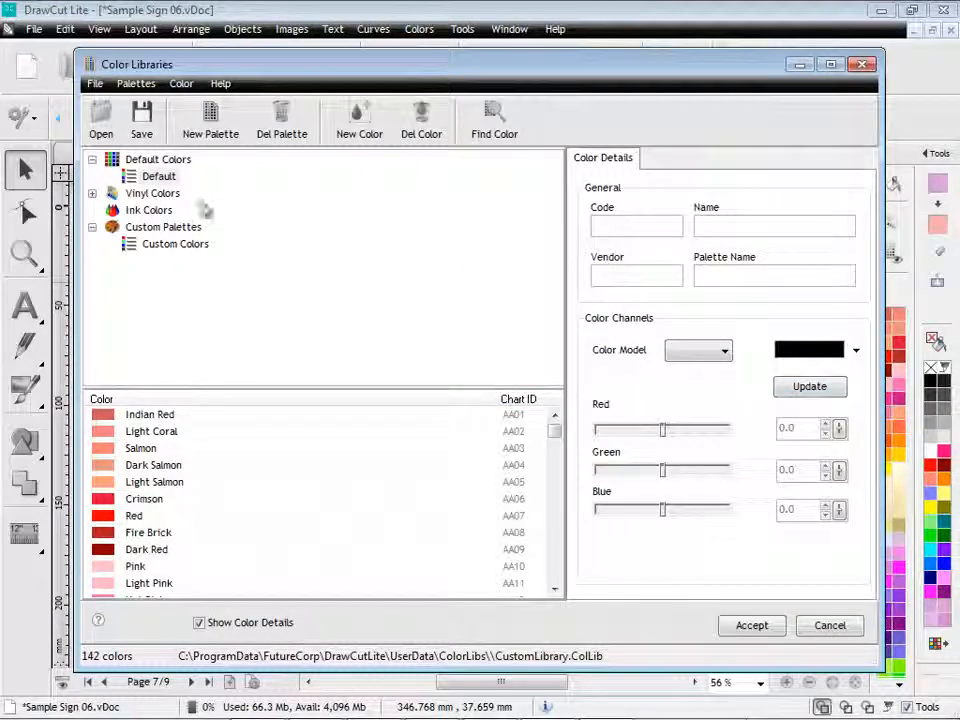
pyautogui.click(93, 194)
pyautogui.moveTo(551, 200)
pyautogui.mouseDown()
pyautogui.moveTo(555, 263)
pyautogui.moveTo(553, 189)
pyautogui.mouseUp()
pyautogui.click(109, 227)
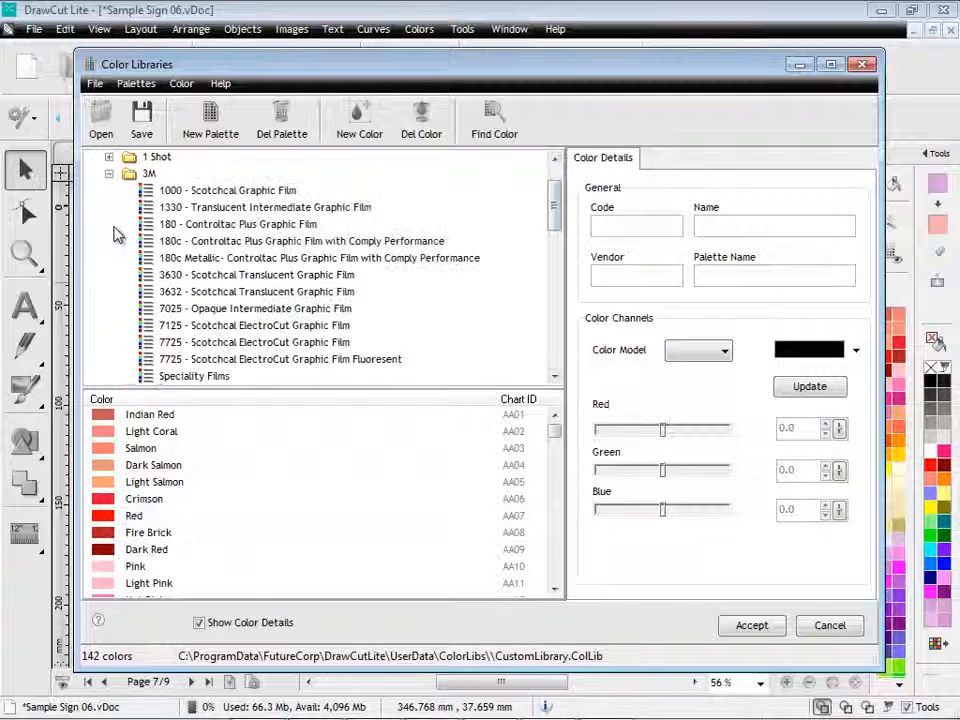
# Step: Load the 3M palette 1000 - Scotchcal Graphic Film into the color chart, with 1000-98 Dark Violet selected
pyautogui.click(225, 190)
pyautogui.moveTo(553, 425)
pyautogui.mouseDown()
pyautogui.moveTo(556, 518)
pyautogui.moveTo(553, 418)
pyautogui.mouseUp()
pyautogui.click(231, 497)
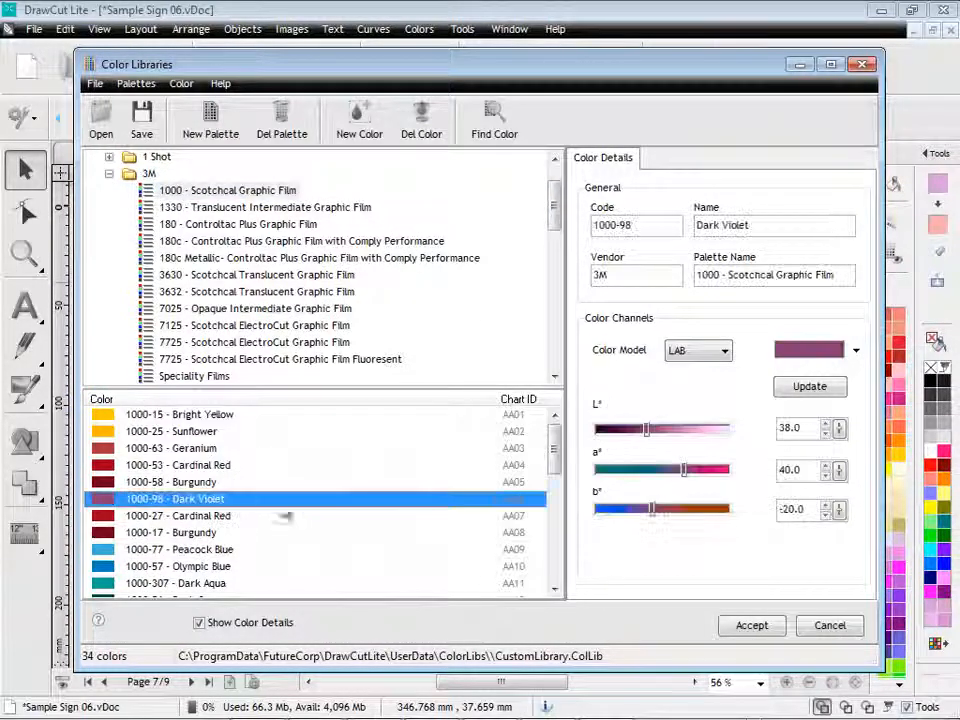
pyautogui.click(753, 626)
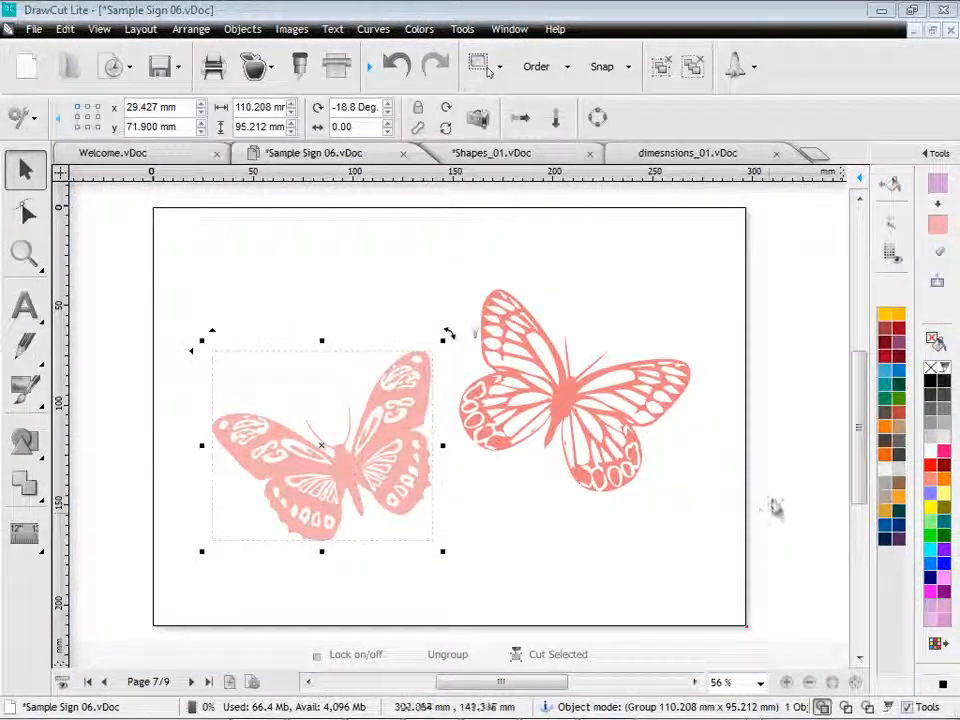
# Step: Recolor the selected pink butterfly on page 7 with the green swatch from the 3M palette, and hide the extra palette
pyautogui.click(888, 500)
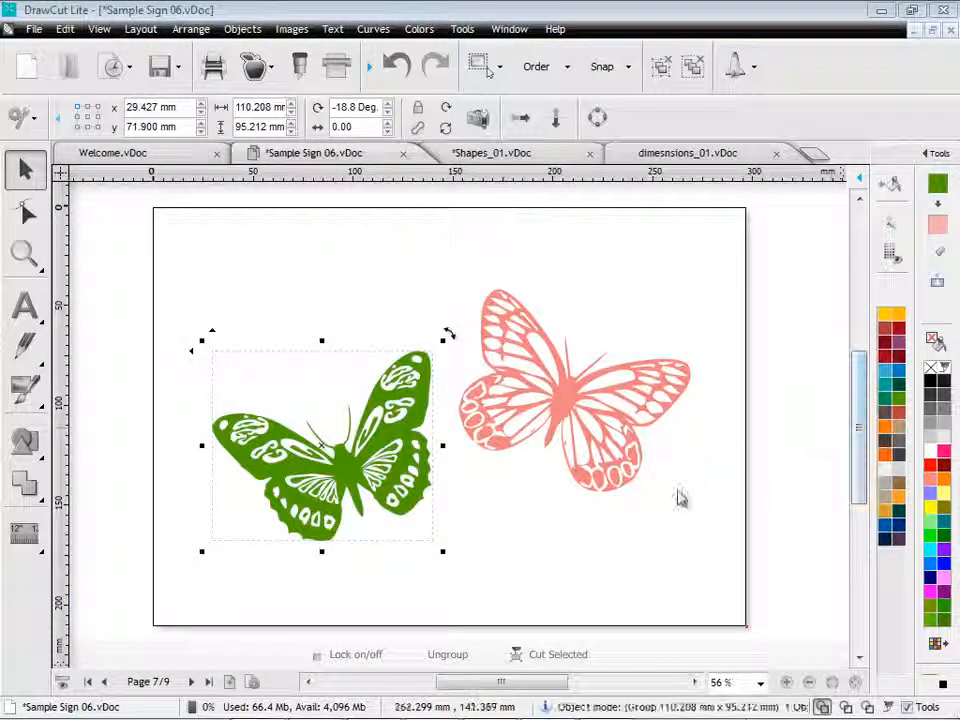
pyautogui.click(938, 645)
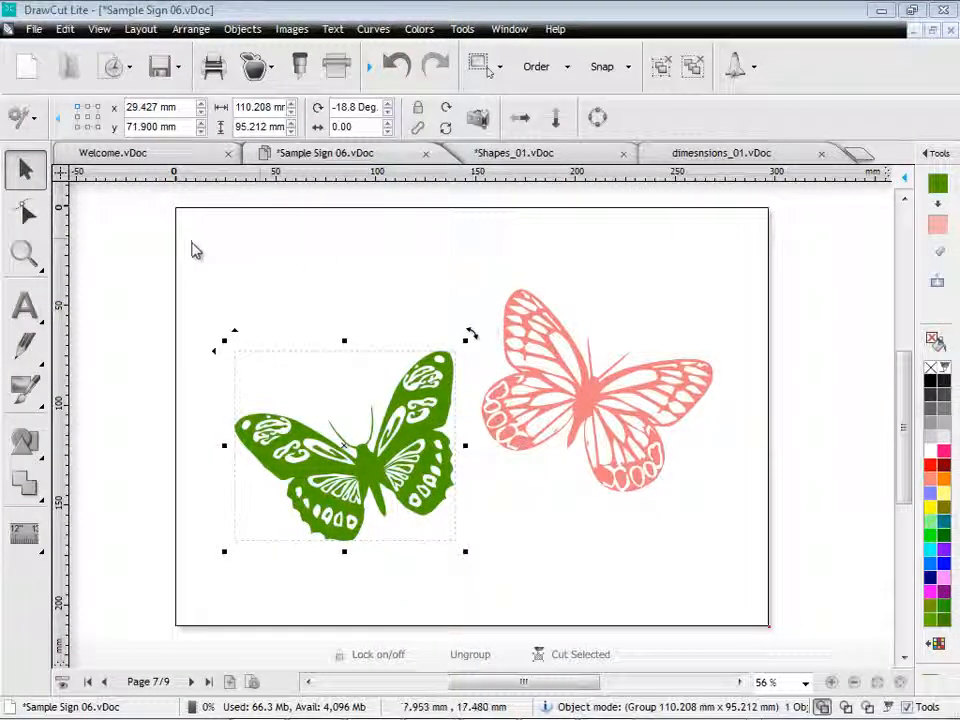
# Step: Create a round-cornered cut contour with a 2 mm outline around both butterflies on page 7
pyautogui.moveTo(192, 242); pyautogui.dragTo(741, 586)
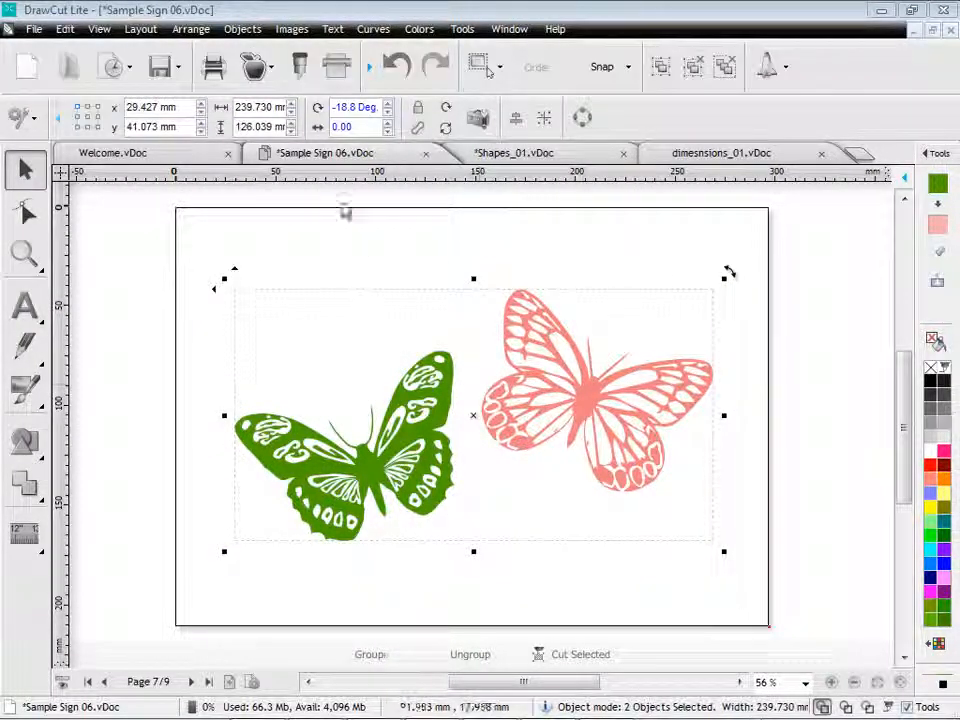
pyautogui.click(270, 69)
pyautogui.click(210, 105)
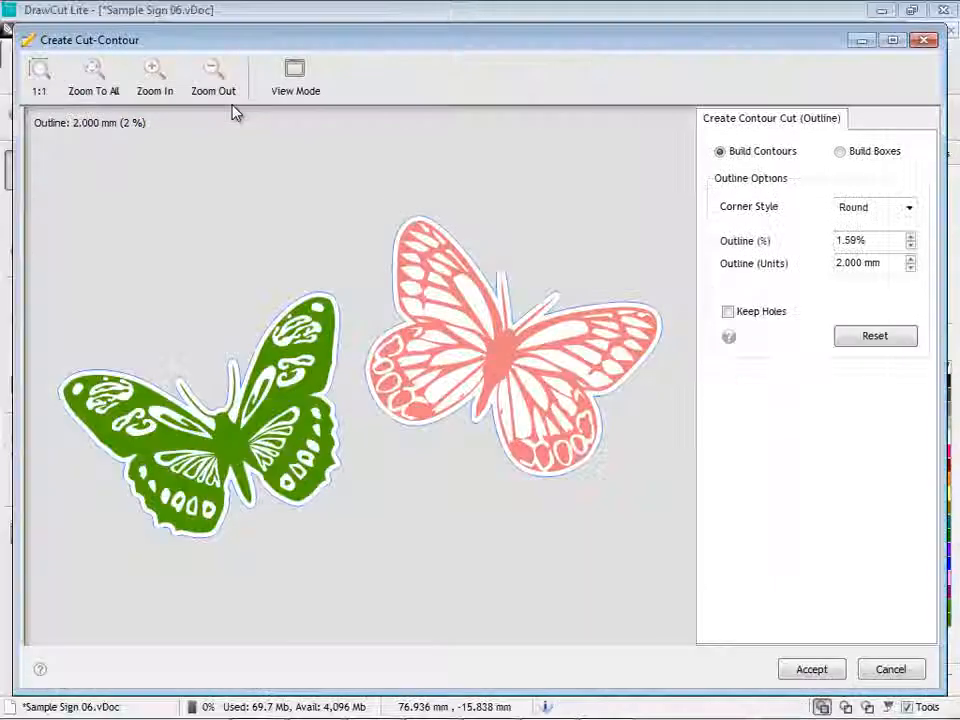
pyautogui.click(910, 258)
pyautogui.click(910, 258)
pyautogui.click(910, 268)
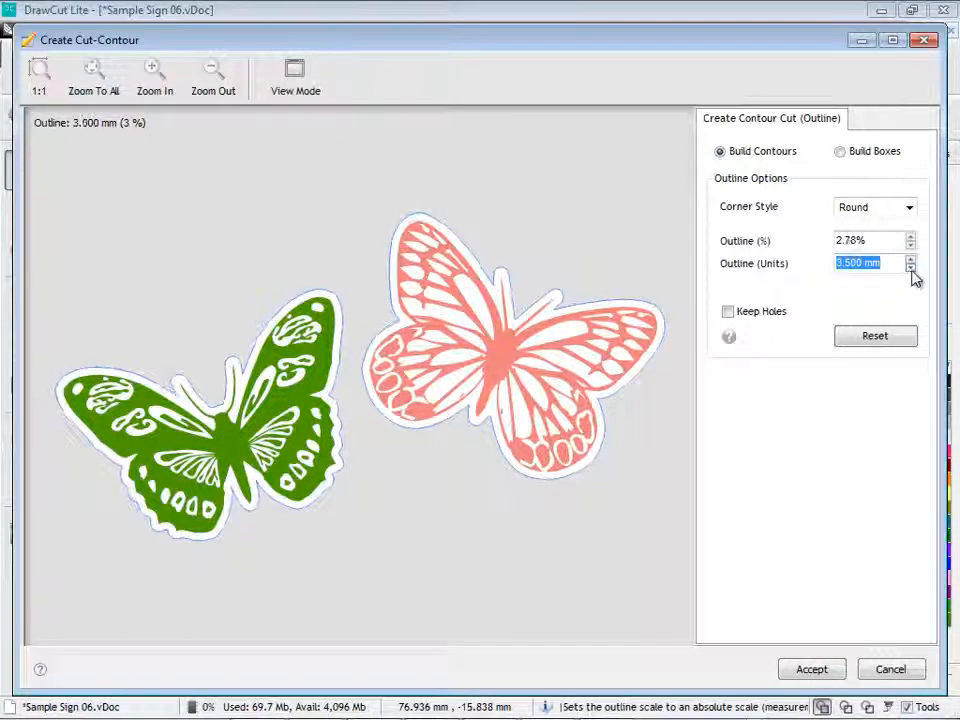
pyautogui.click(910, 268)
pyautogui.click(910, 268)
pyautogui.click(829, 672)
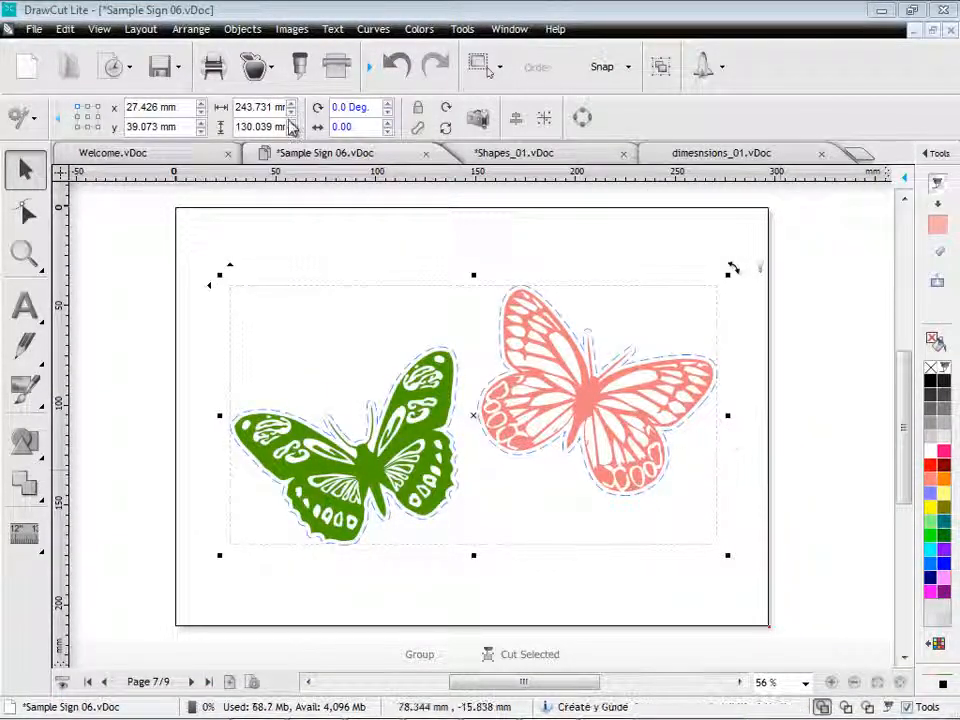
# Step: Open the Contour Cut Wizard for the contoured butterflies and preview the print-only and cut-only views
pyautogui.click(258, 66)
pyautogui.click(222, 145)
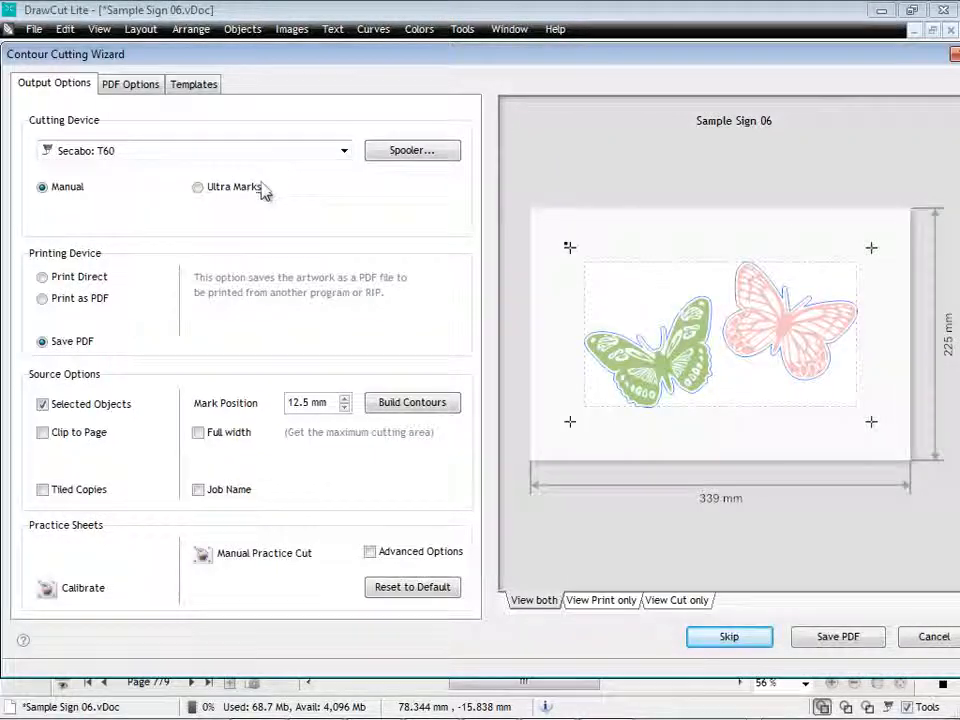
pyautogui.click(600, 600)
pyautogui.click(677, 600)
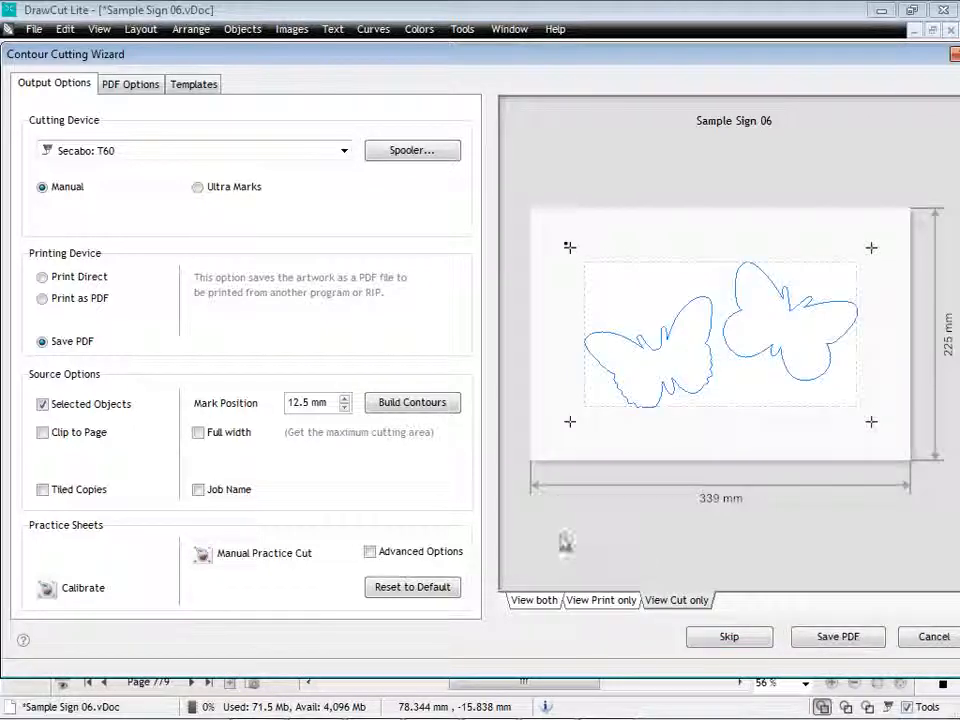
# Step: Save the butterflies with their alignment marks as a PDF, send the contour cut to the Vinyl Spooler, and return to the page
pyautogui.click(829, 637)
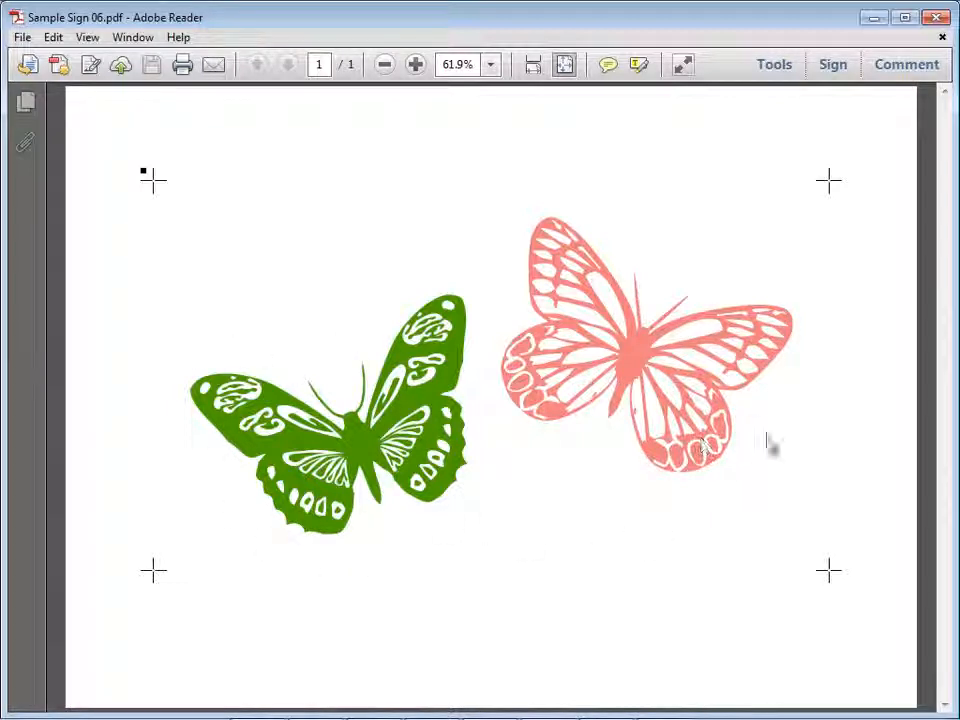
pyautogui.click(938, 19)
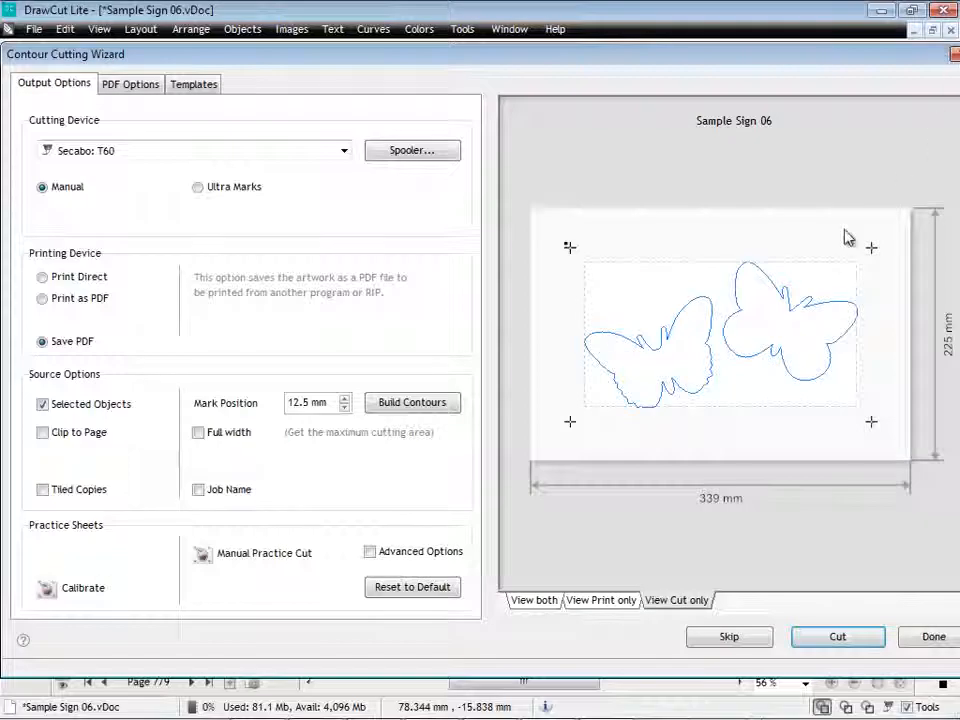
pyautogui.click(840, 636)
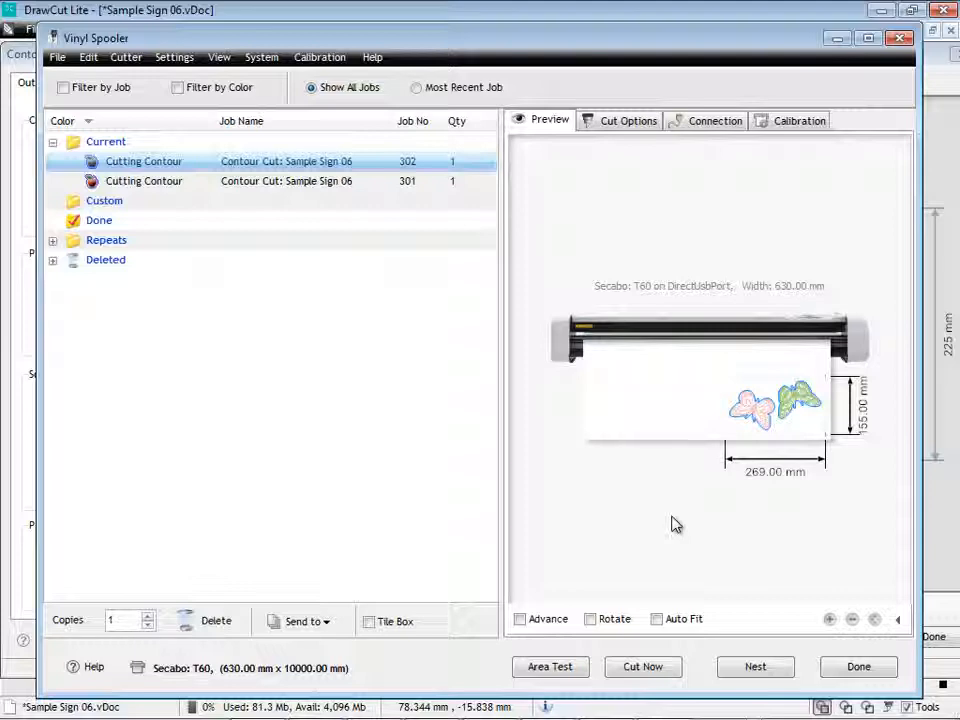
pyautogui.click(857, 668)
pyautogui.click(921, 641)
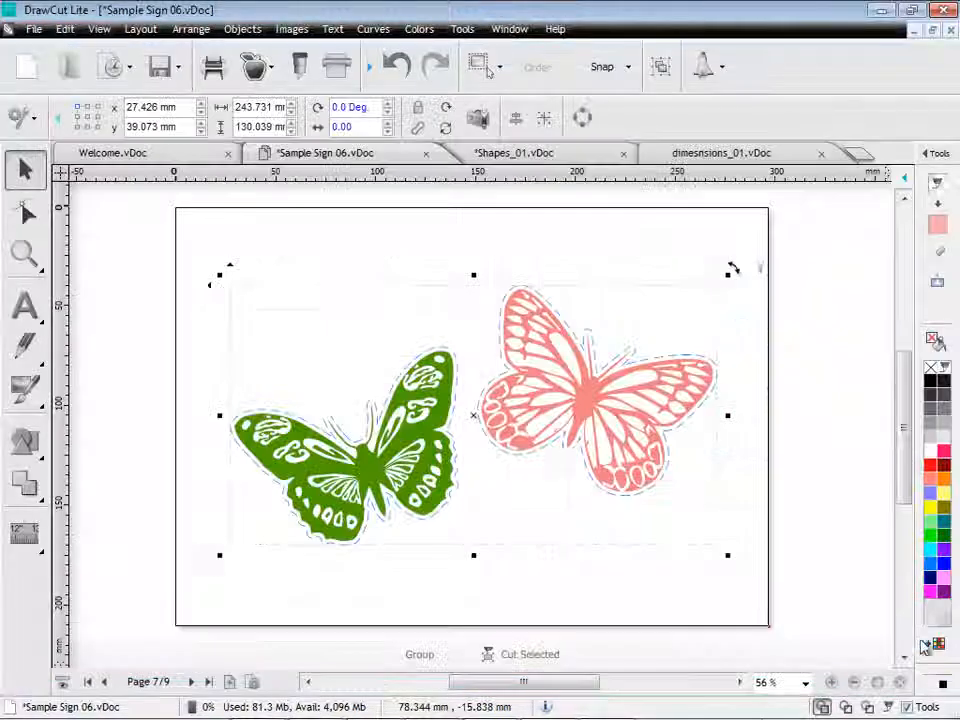
pyautogui.press('Escape')
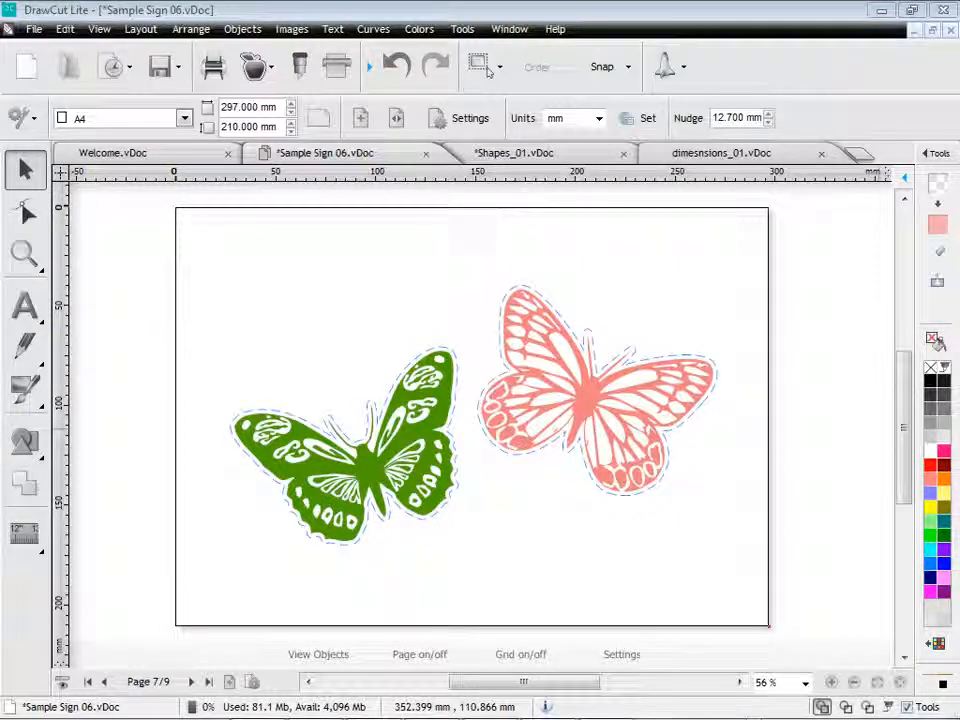
# Step: Switch to CorelDRAW to view the butterfly artwork in Countour_Cut.cdr, and return to Sample Sign 06 in DrawCut Lite
pyautogui.moveTo(957, 185); pyautogui.dragTo(373, 37)
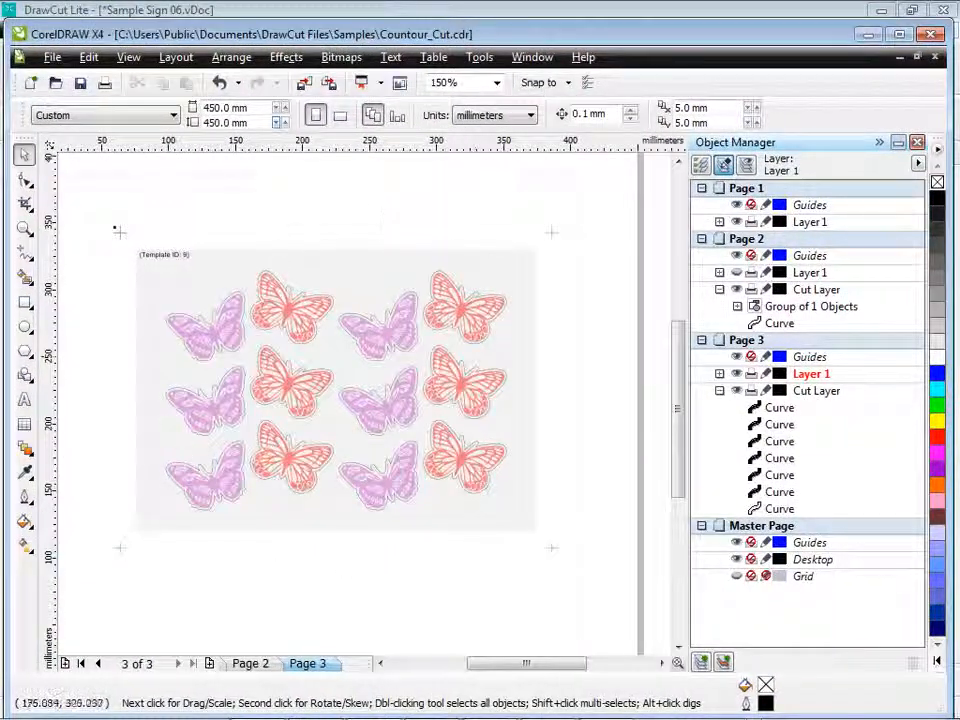
pyautogui.click(264, 11)
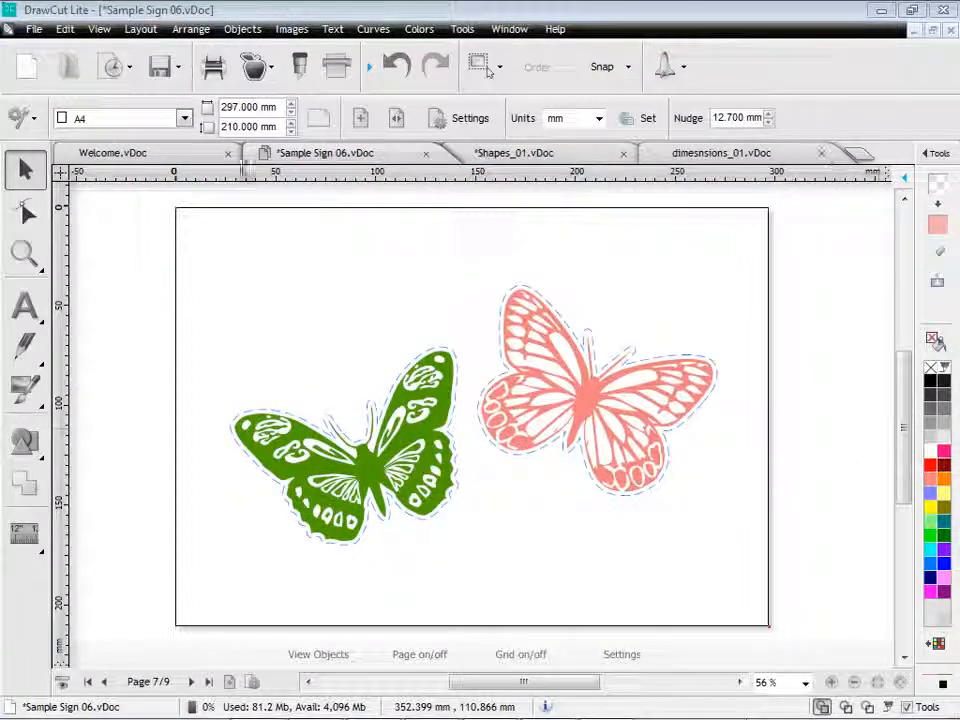
# Step: Enable a mark template in the Contour Cut Wizard with a width of 297 mm and a height of 210 mm, excluding marks
pyautogui.click(254, 66)
pyautogui.click(215, 146)
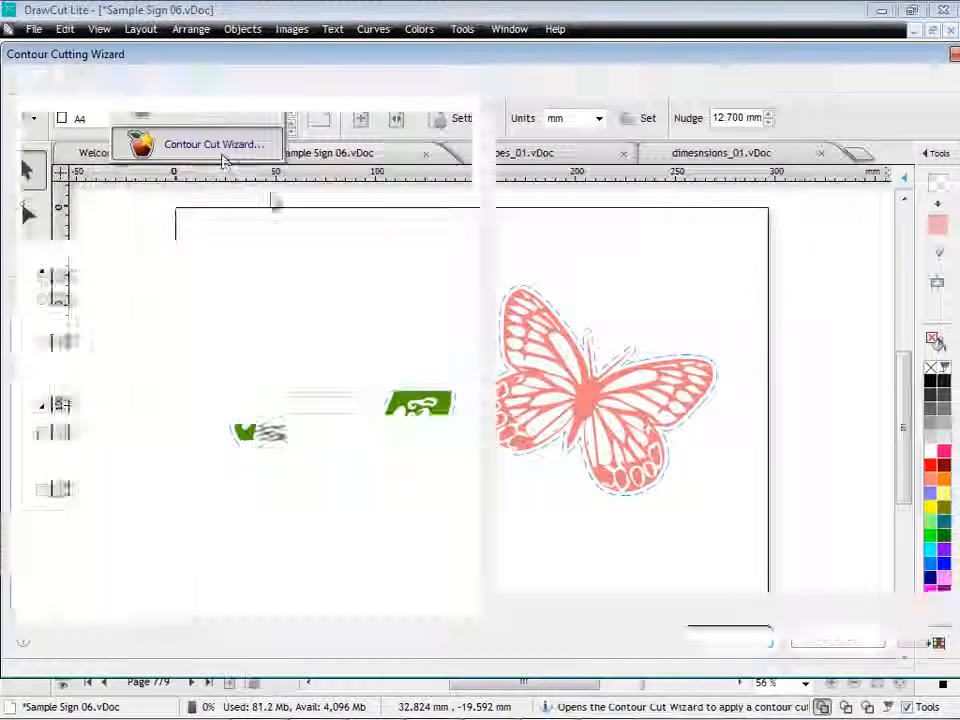
pyautogui.click(200, 86)
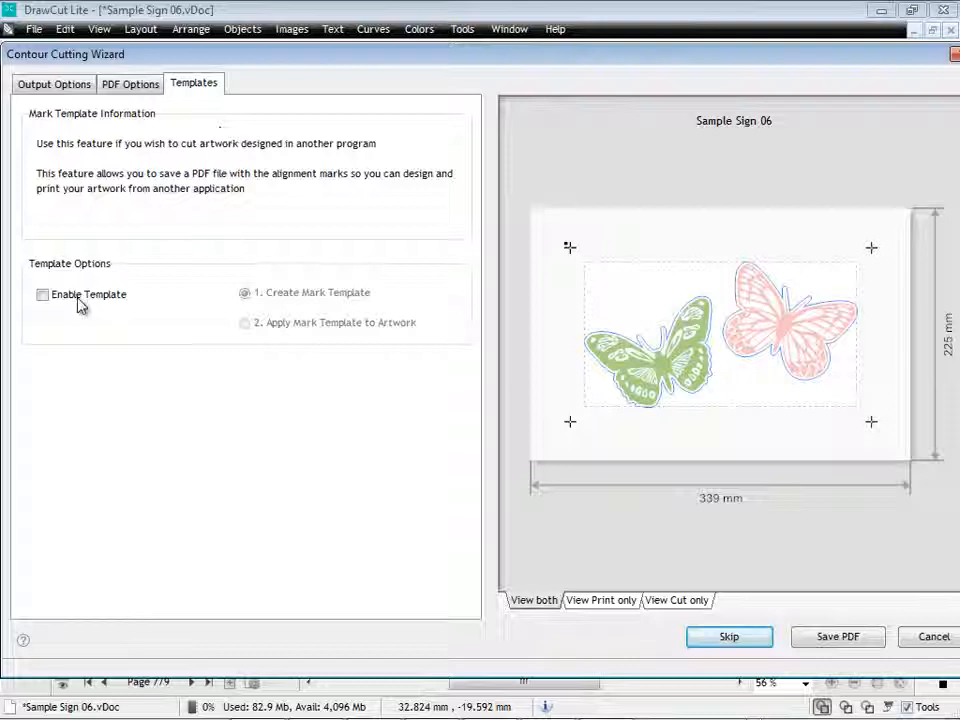
pyautogui.click(42, 295)
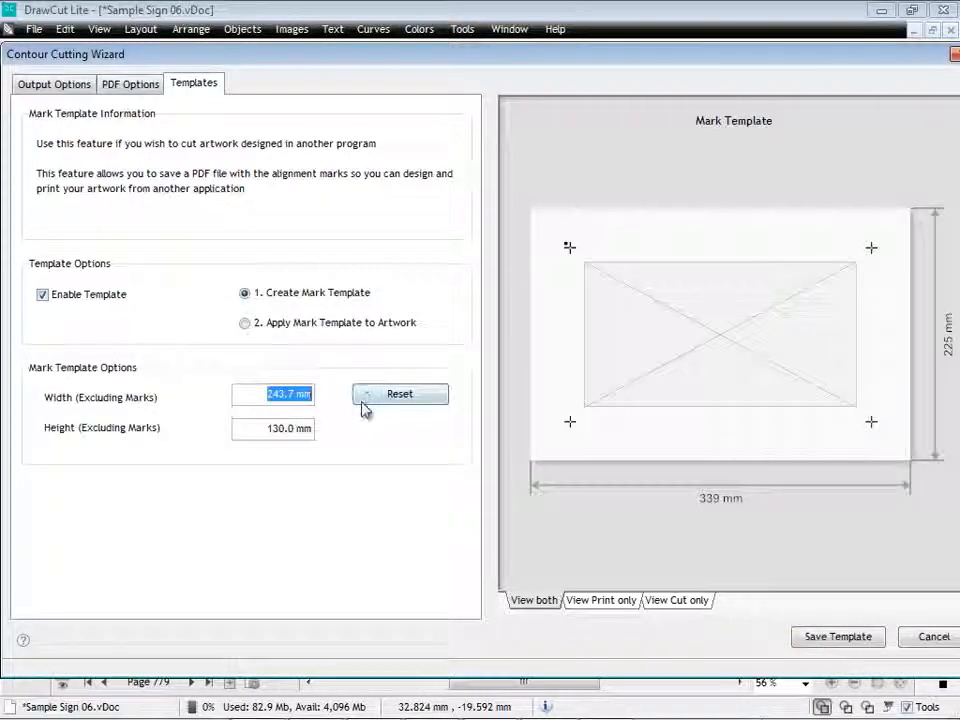
pyautogui.write('297')
pyautogui.press('Tab')
pyautogui.write('210')
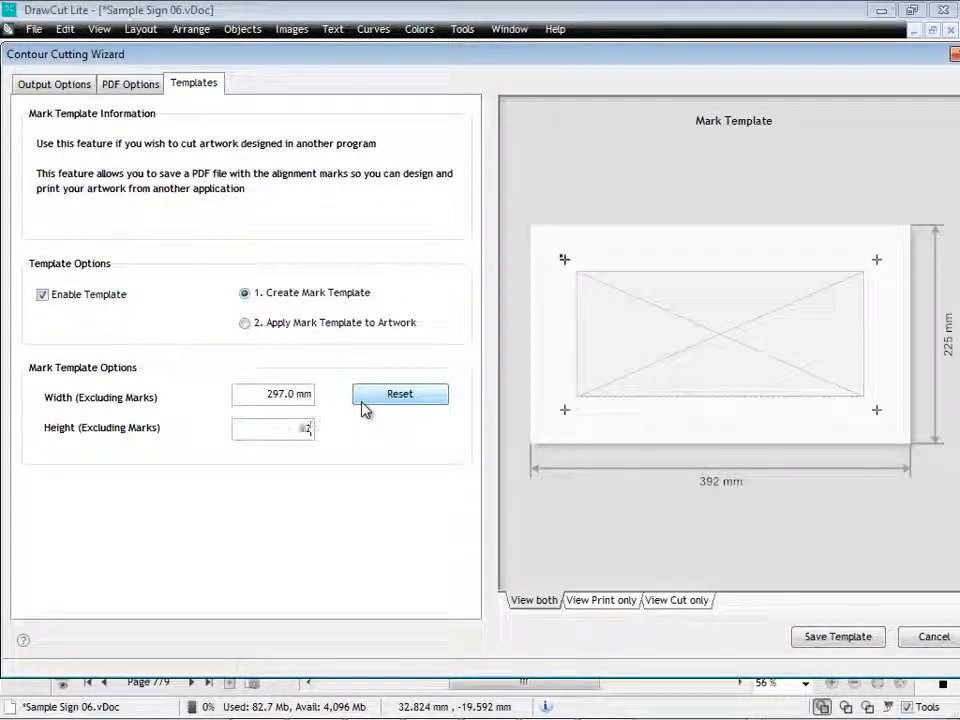
# Step: Save the mark template as a PDF, close its preview in Adobe Reader, and finish the wizard
pyautogui.click(820, 638)
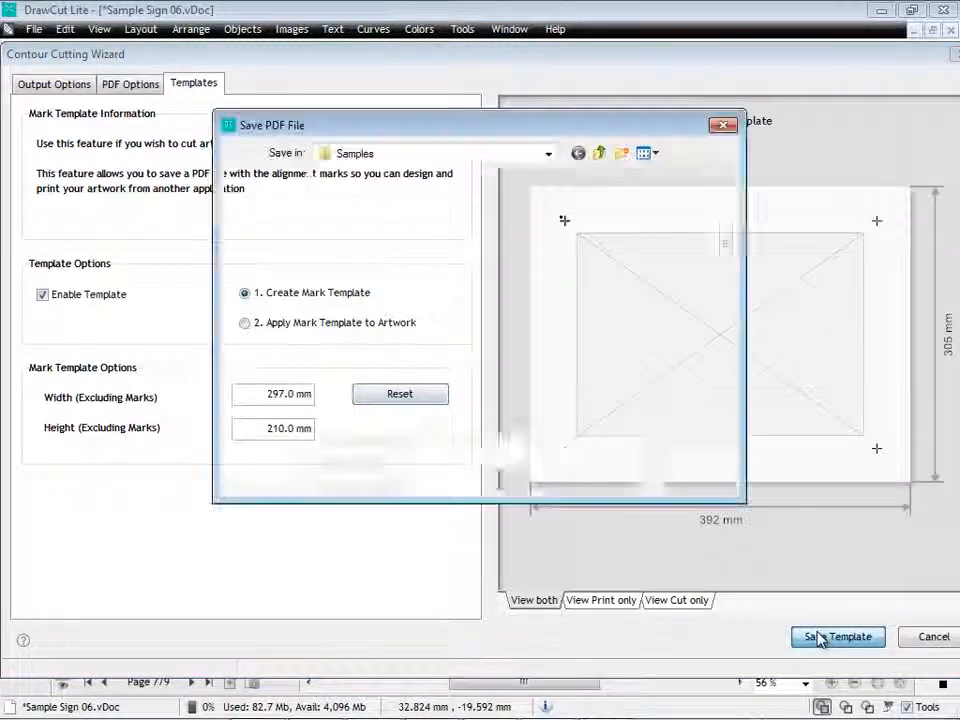
pyautogui.click(714, 455)
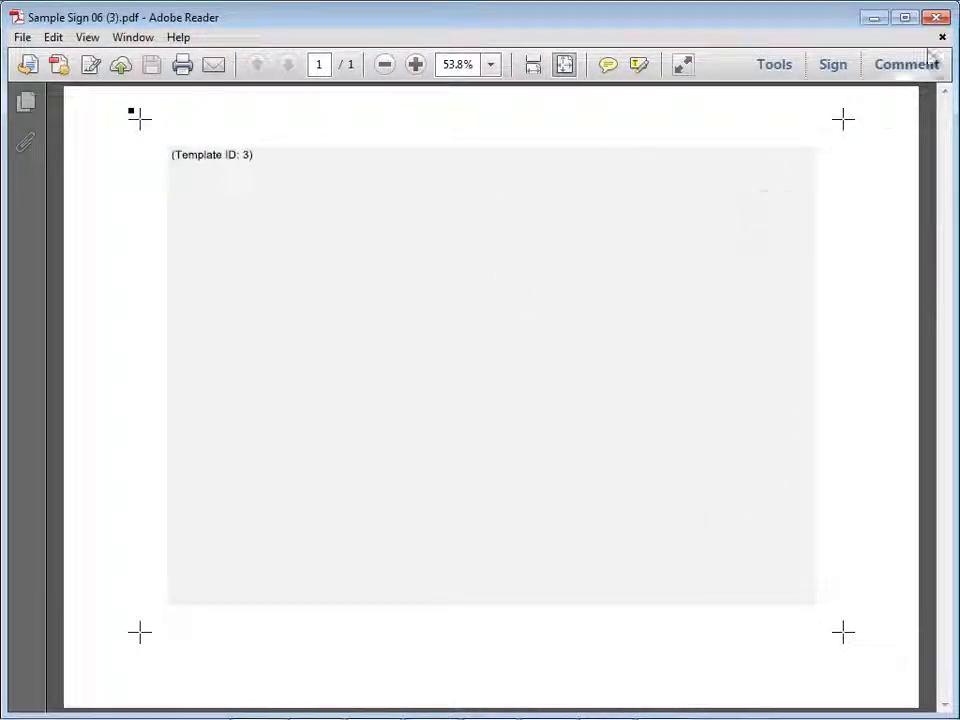
pyautogui.click(935, 17)
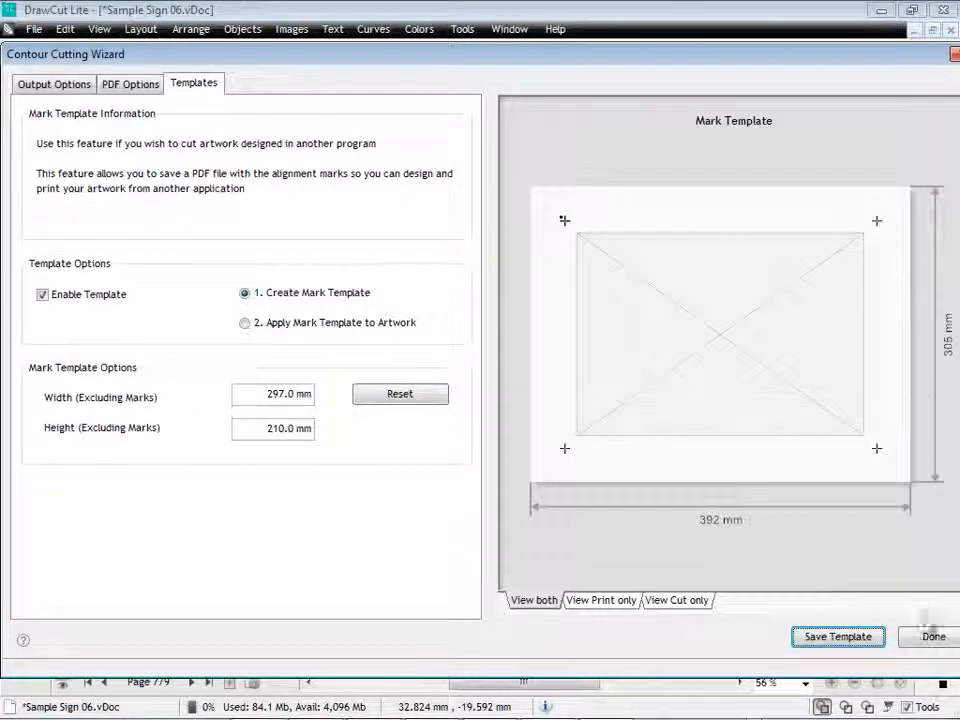
pyautogui.click(933, 637)
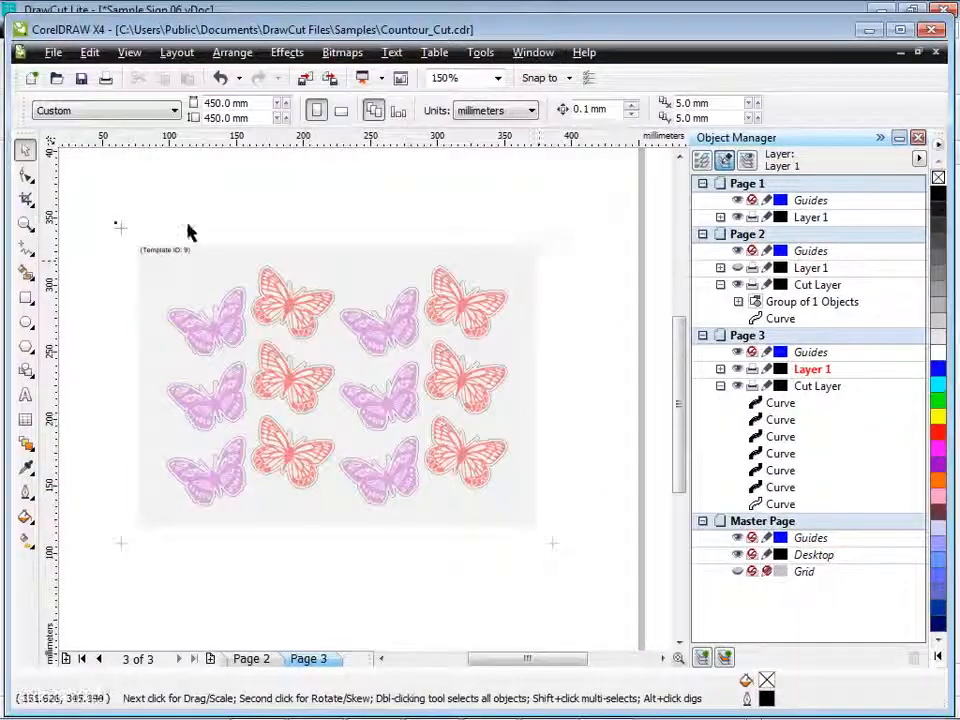
# Step: Hide Layer 1 of page 3 in CorelDRAW to isolate the cut contours, and return to DrawCut Lite
pyautogui.click(737, 370)
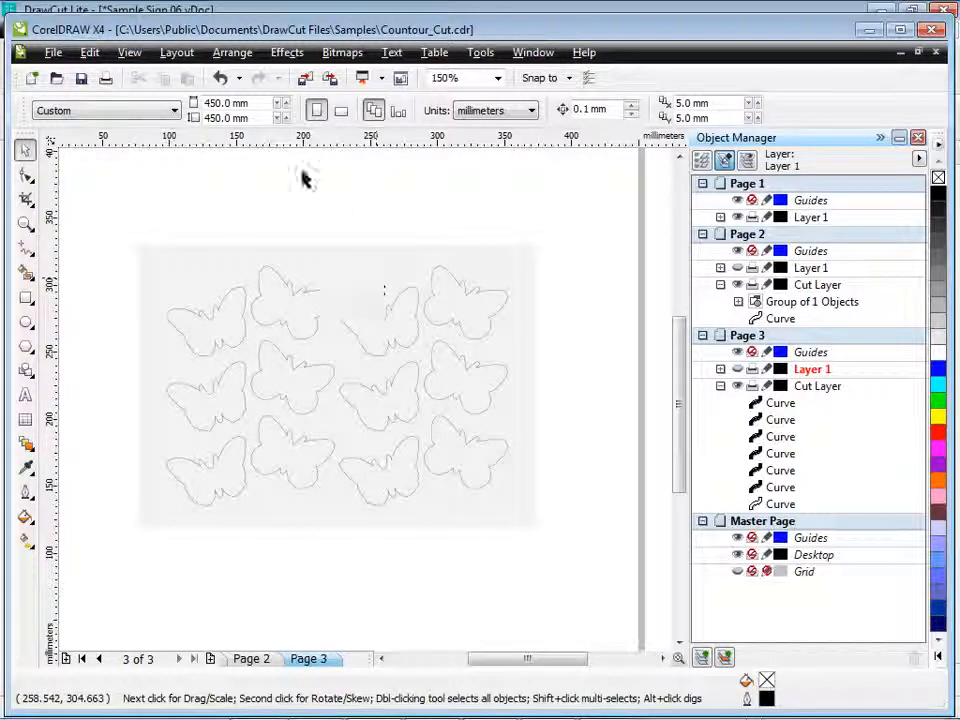
pyautogui.moveTo(220, 33); pyautogui.dragTo(959, 155)
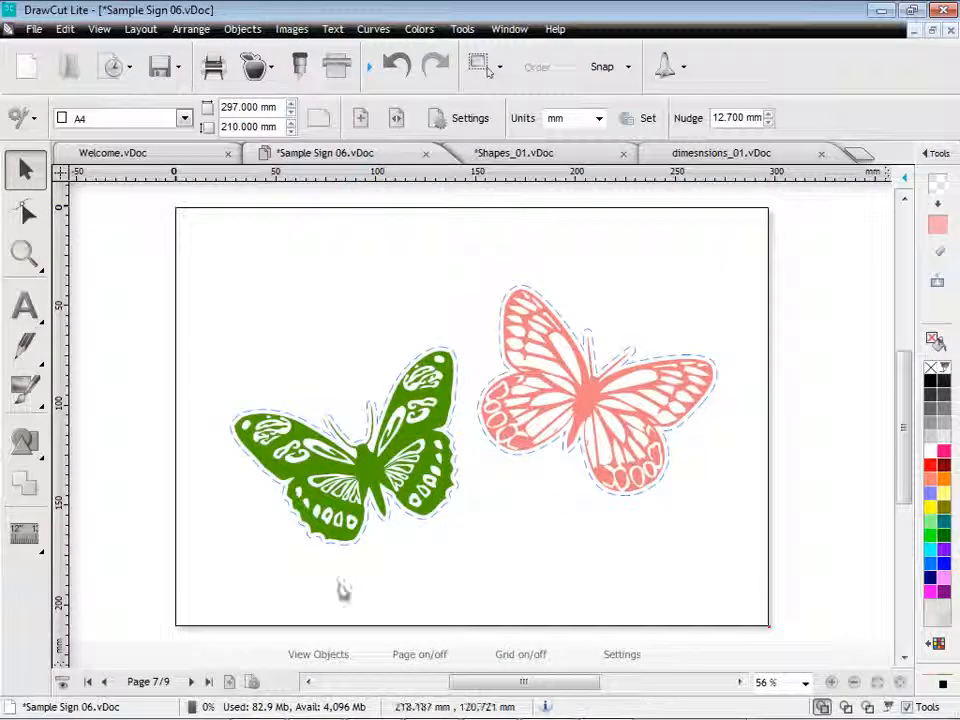
# Step: Go to the butterfly outlines on page 9 and apply mark template ID 3 to the artwork in the Contour Cut Wizard
pyautogui.click(208, 681)
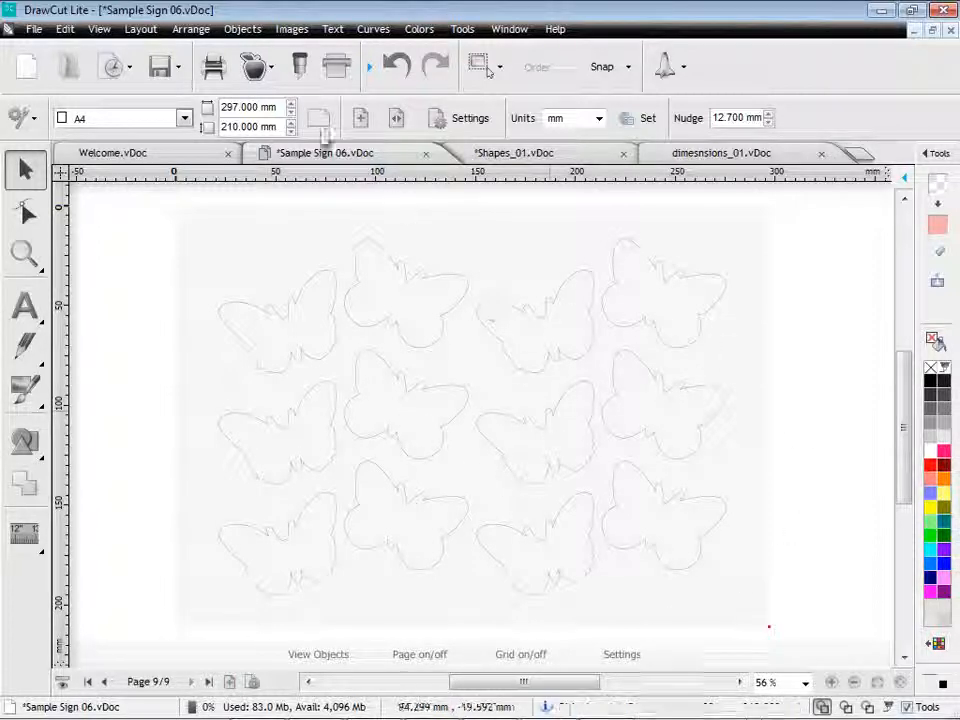
pyautogui.click(268, 70)
pyautogui.click(242, 150)
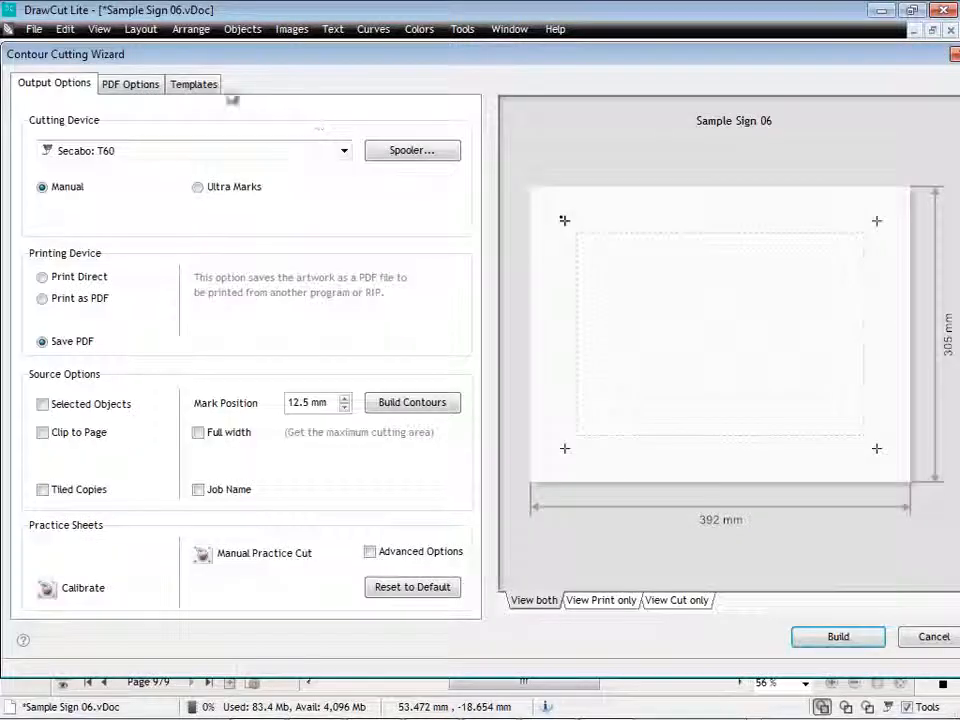
pyautogui.click(212, 86)
pyautogui.click(115, 296)
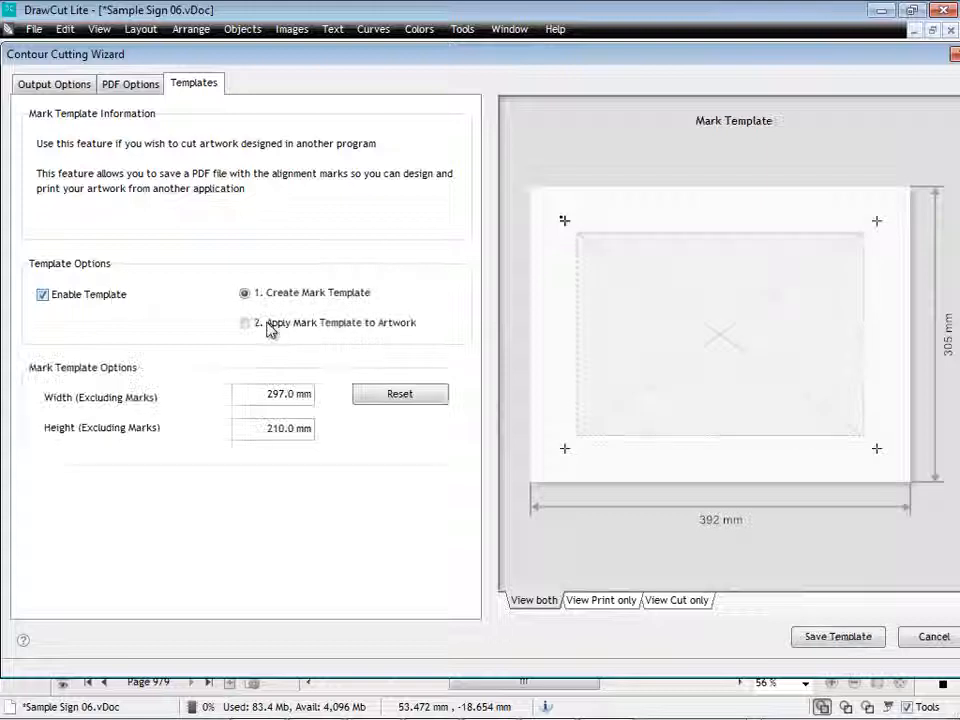
pyautogui.click(262, 325)
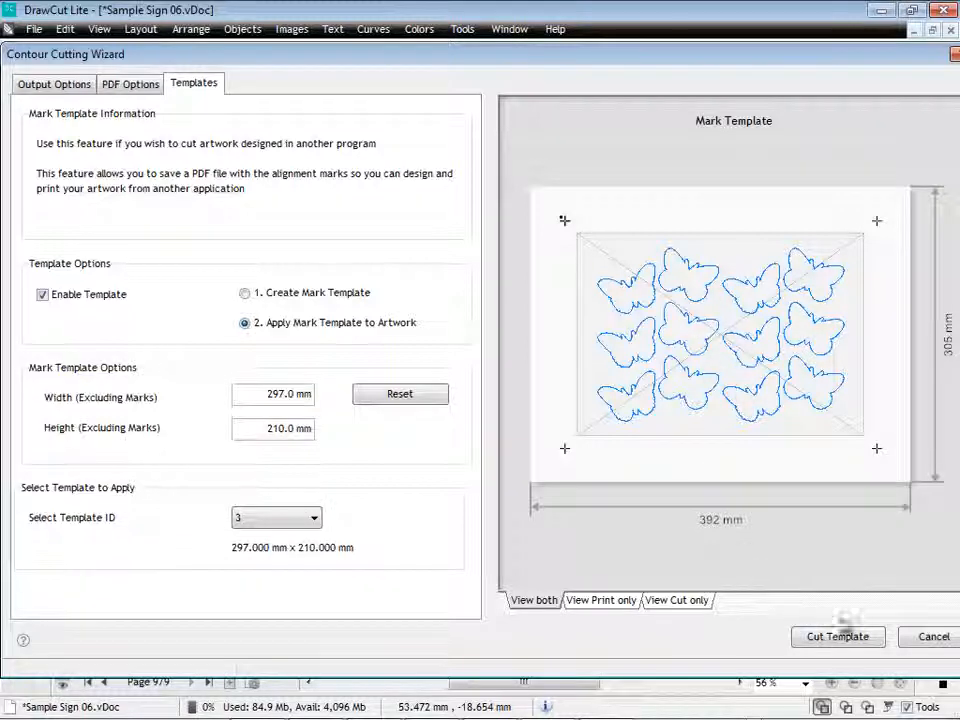
# Step: Send the templated butterfly contours to the Vinyl Spooler, and close the spooler and the wizard
pyautogui.click(838, 636)
pyautogui.click(858, 666)
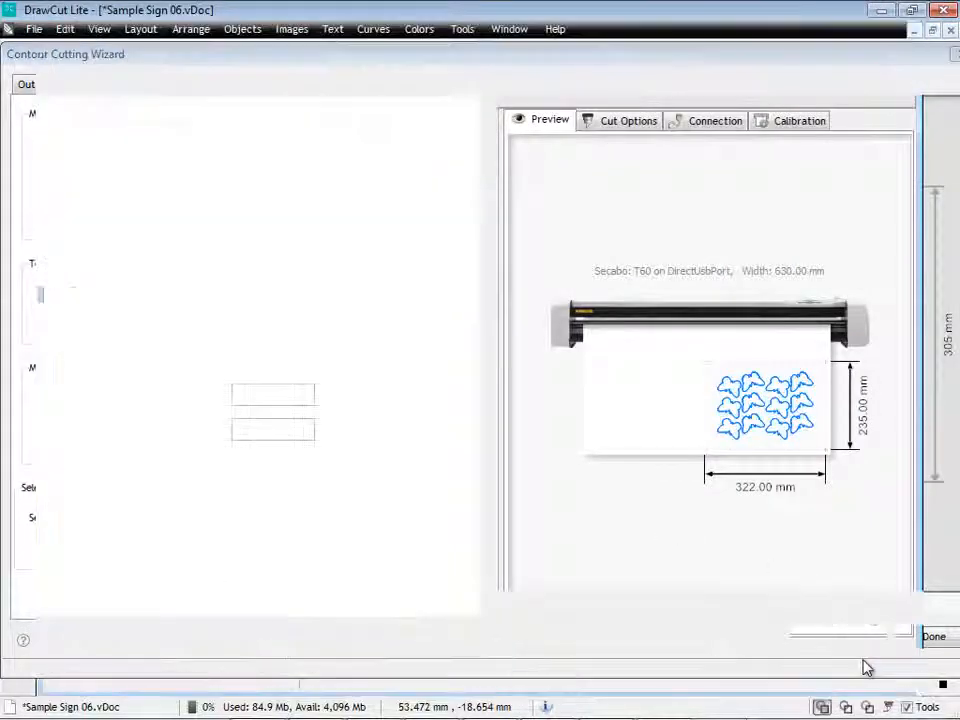
pyautogui.click(928, 643)
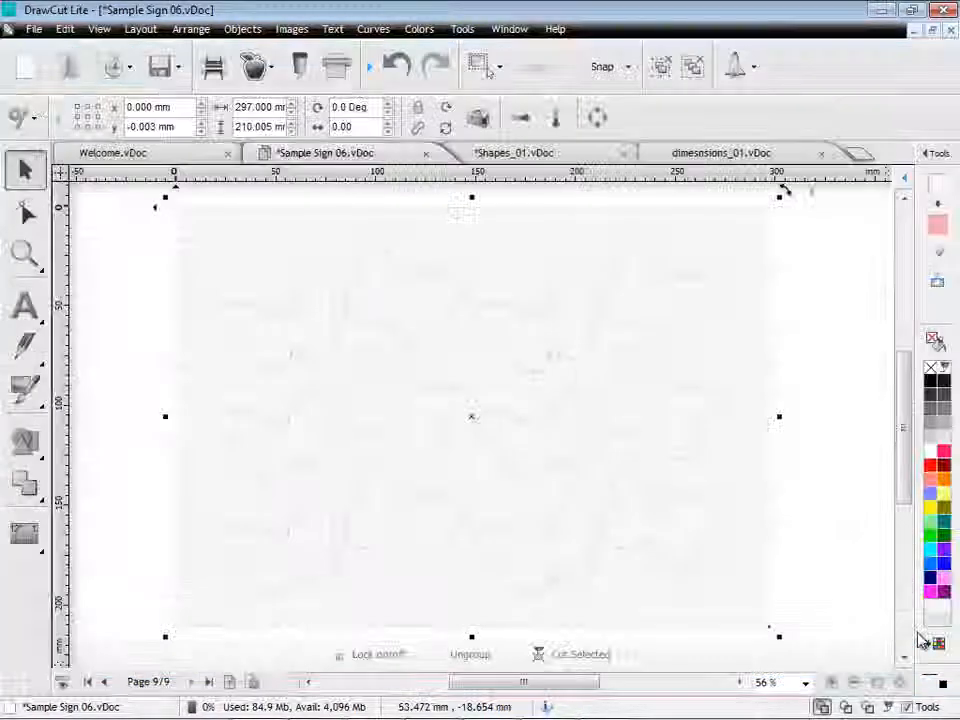
# Step: Open the Arts and Crafts sign on page 3 using the page thumbnails, and hide the thumbnails
pyautogui.click(904, 180)
pyautogui.moveTo(908, 260); pyautogui.dragTo(907, 330)
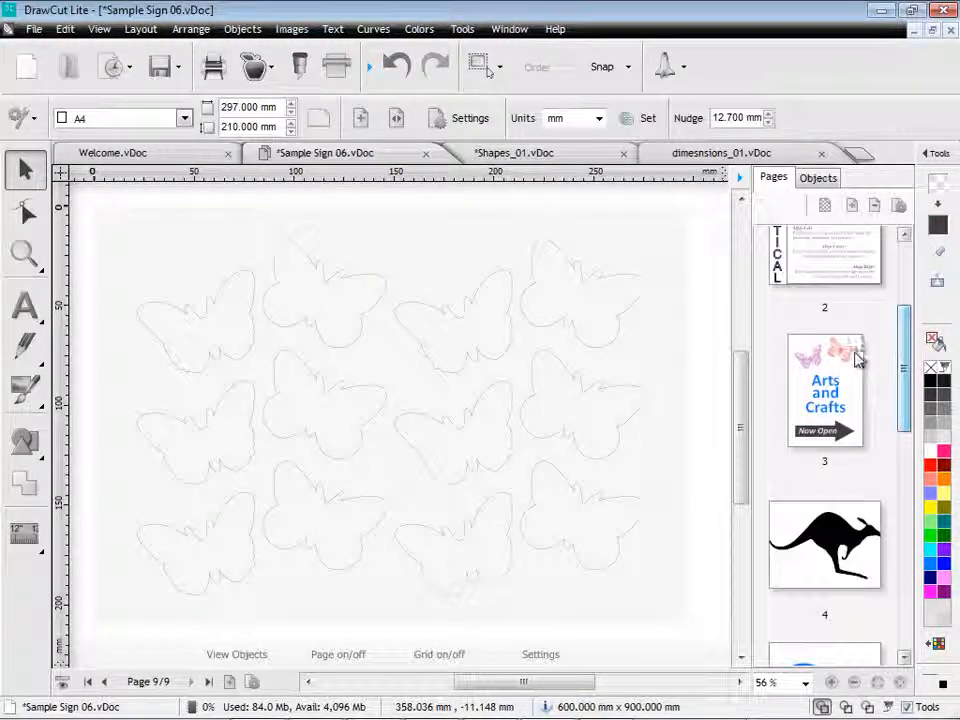
pyautogui.click(820, 385)
pyautogui.click(741, 177)
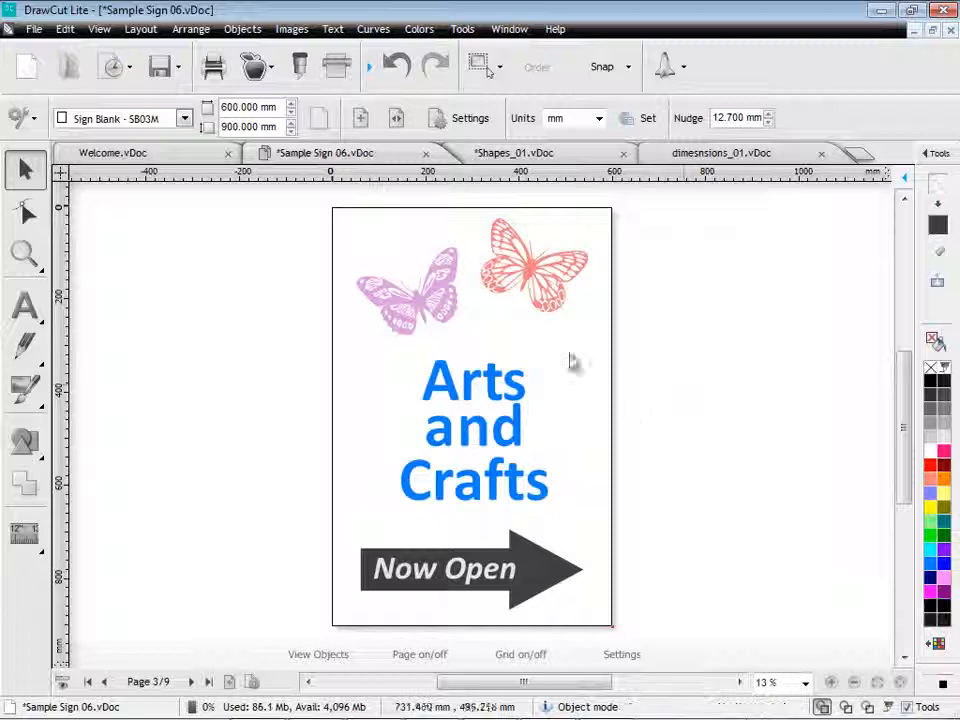
# Step: Open the cut settings for the Arts and Crafts sign, separate the job by color, and preview the Black 1000-12 layer
pyautogui.click(301, 68)
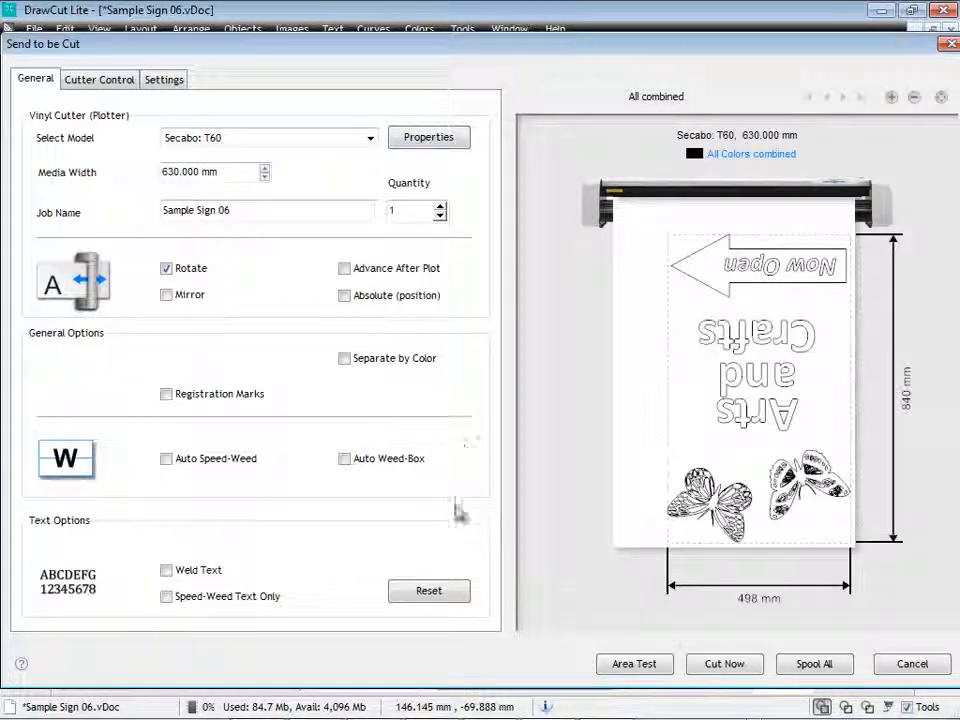
pyautogui.click(425, 362)
pyautogui.click(610, 97)
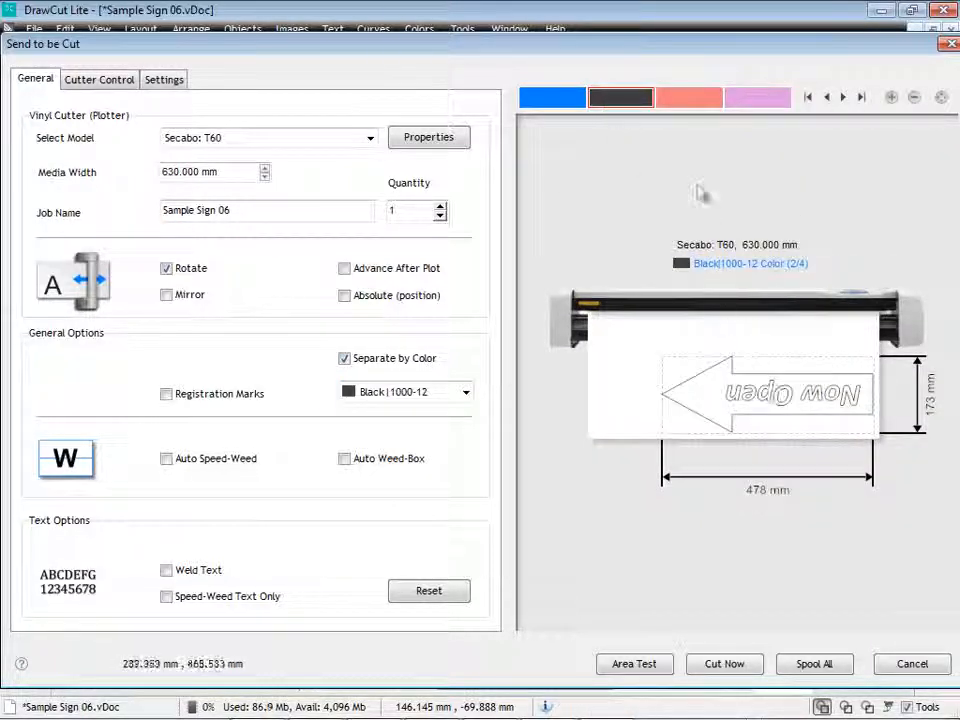
# Step: Preview the Light Coral, Plum and Sky Blue layers of the sign, and enable speed-weed borders for text only
pyautogui.click(690, 98)
pyautogui.click(758, 100)
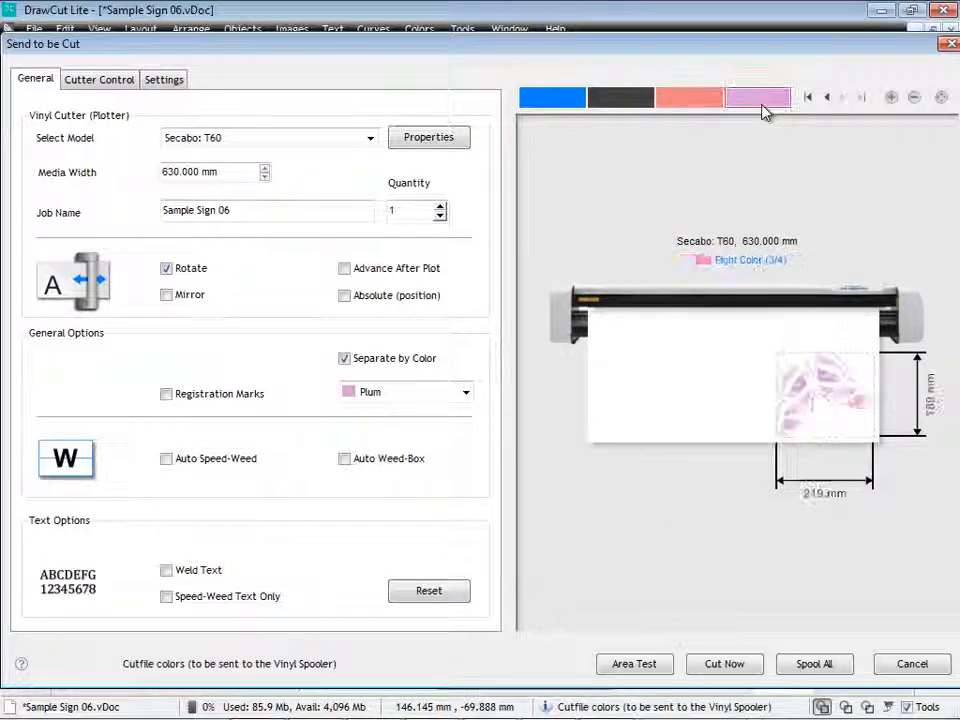
pyautogui.click(575, 100)
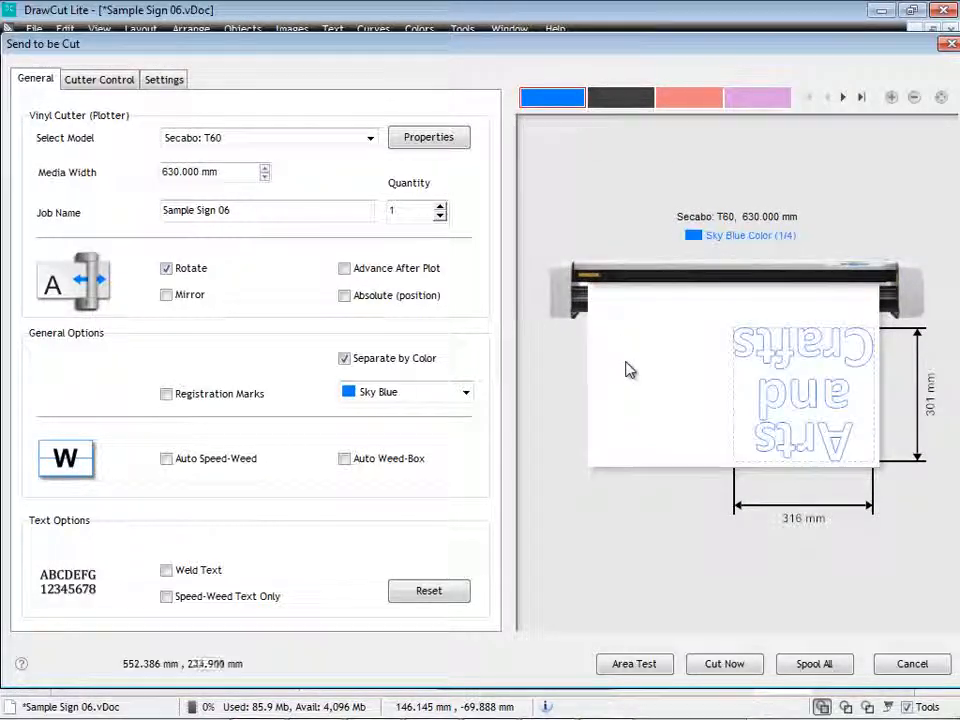
pyautogui.click(270, 600)
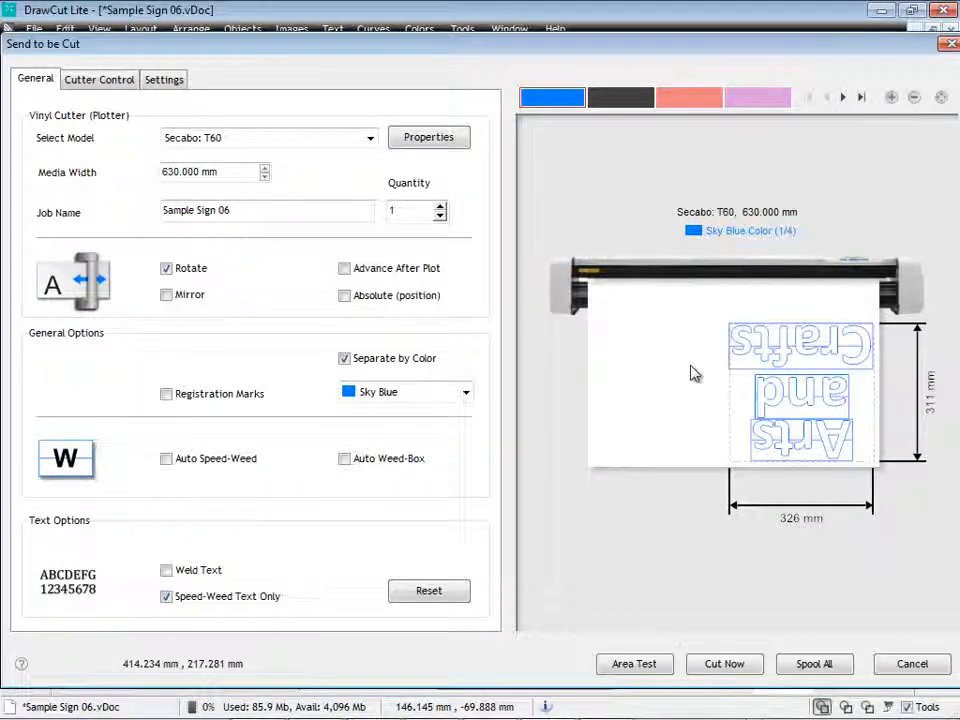
# Step: Send all the sign's color layers to the Vinyl Spooler and review each one through Plum before closing the spooler
pyautogui.click(834, 664)
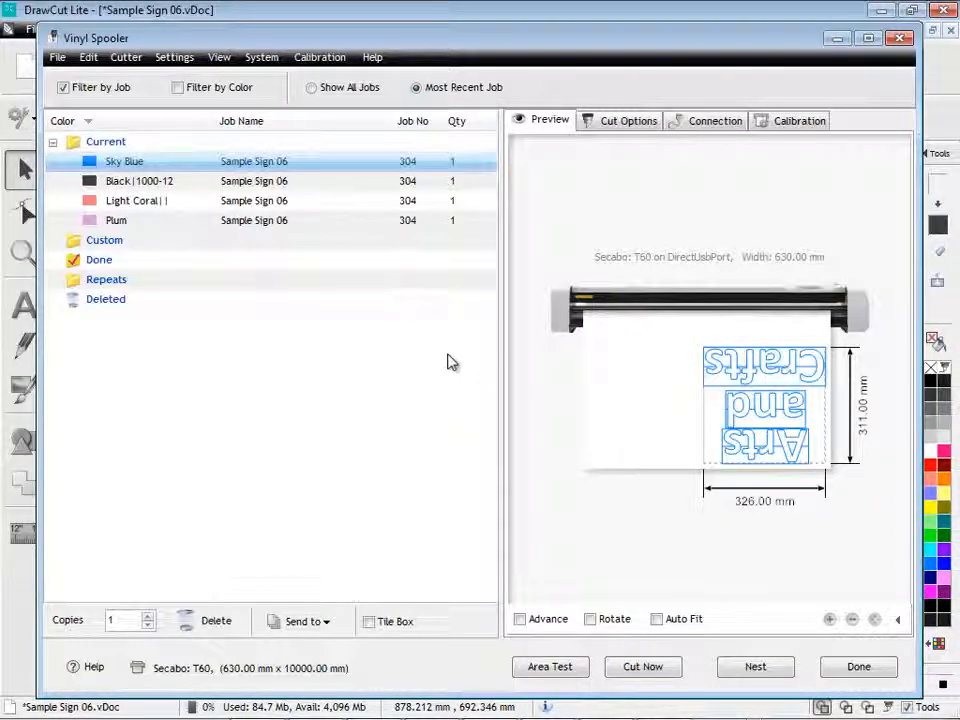
pyautogui.press('Down')
pyautogui.press('Down')
pyautogui.press('Down')
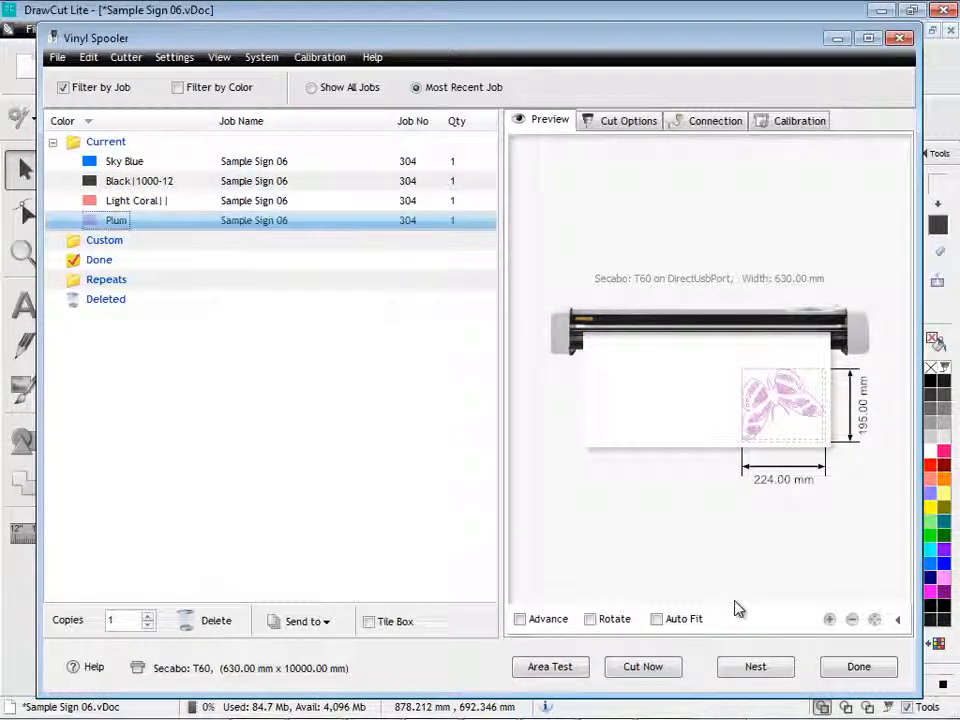
pyautogui.click(852, 667)
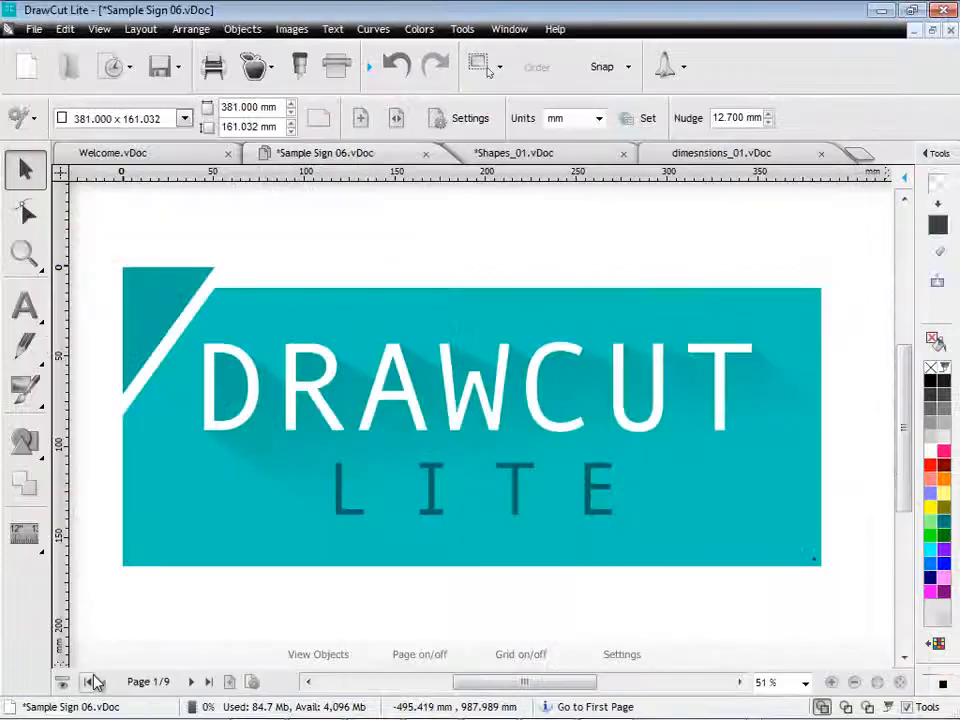